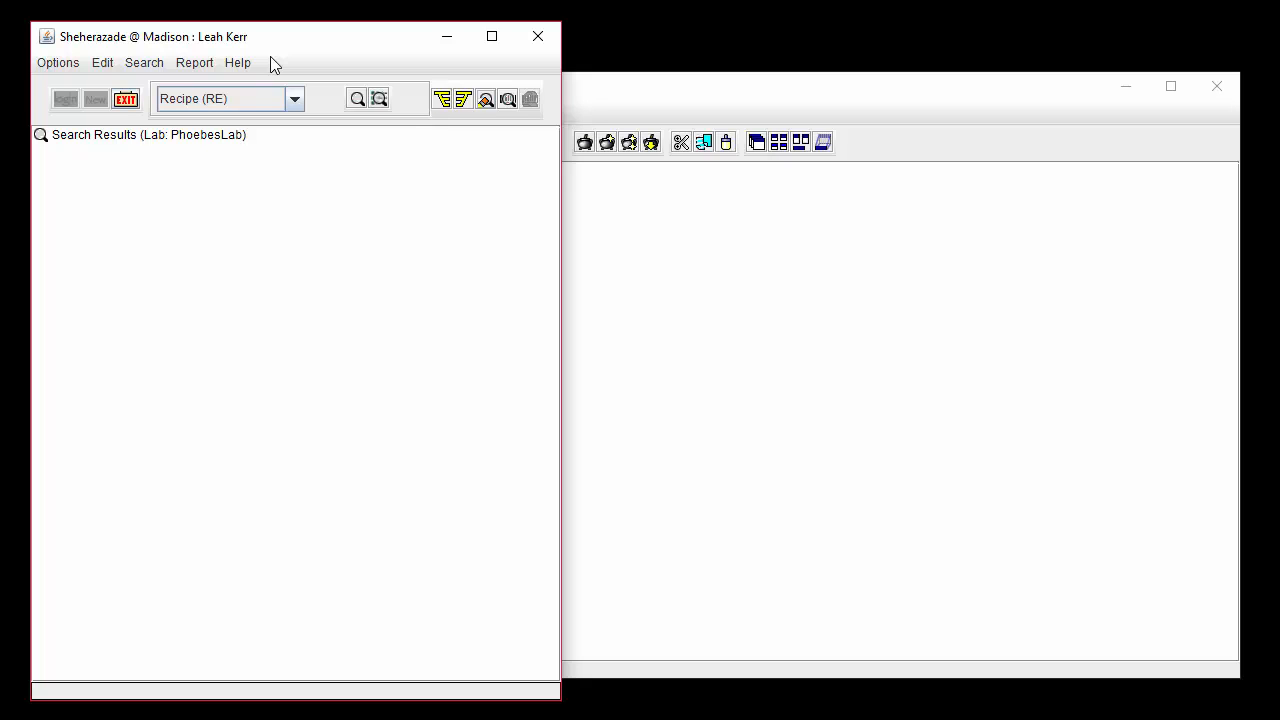
# Open a blank Task record in a new view.
pyautogui.click(50, 63)
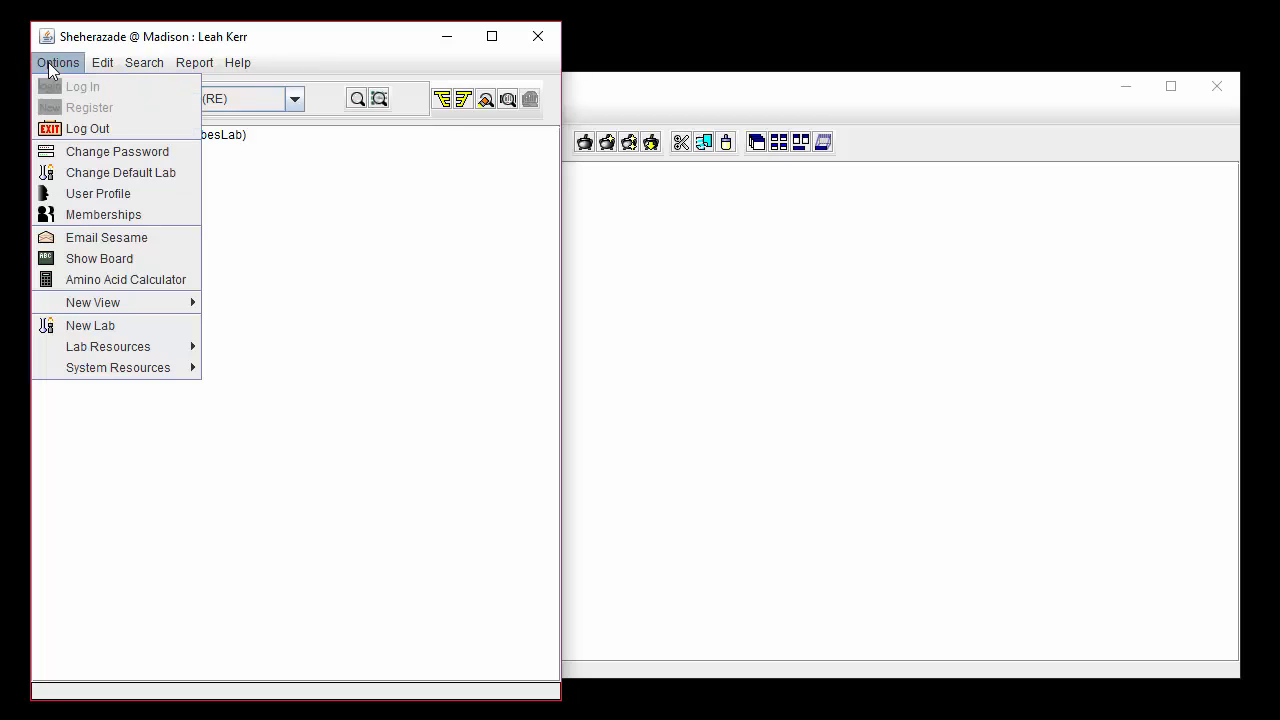
pyautogui.moveTo(116, 306)
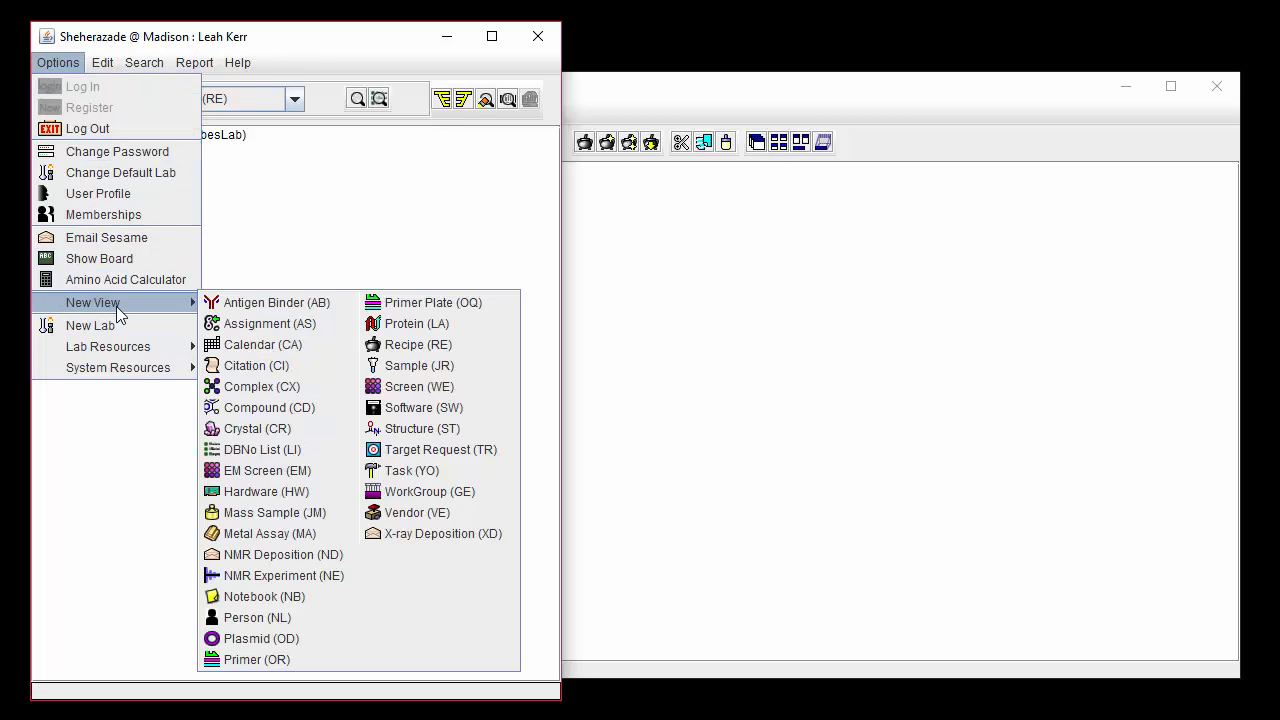
pyautogui.click(455, 470)
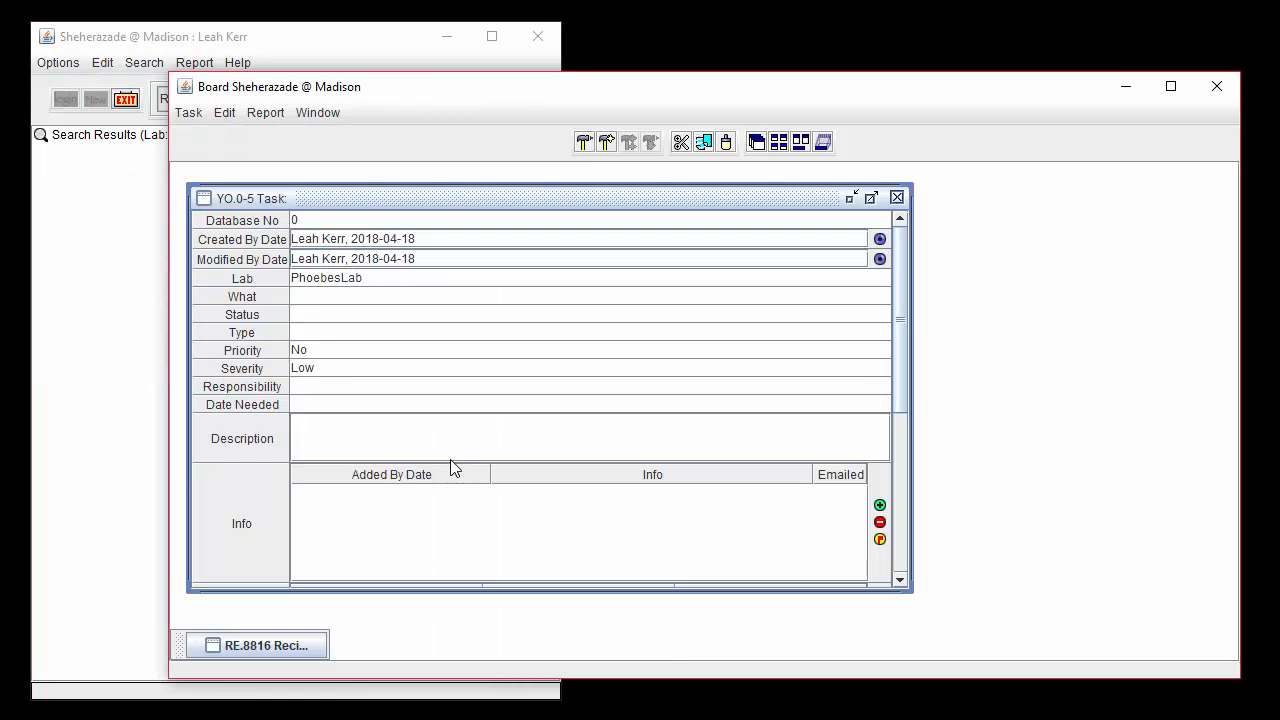
pyautogui.click(408, 220)
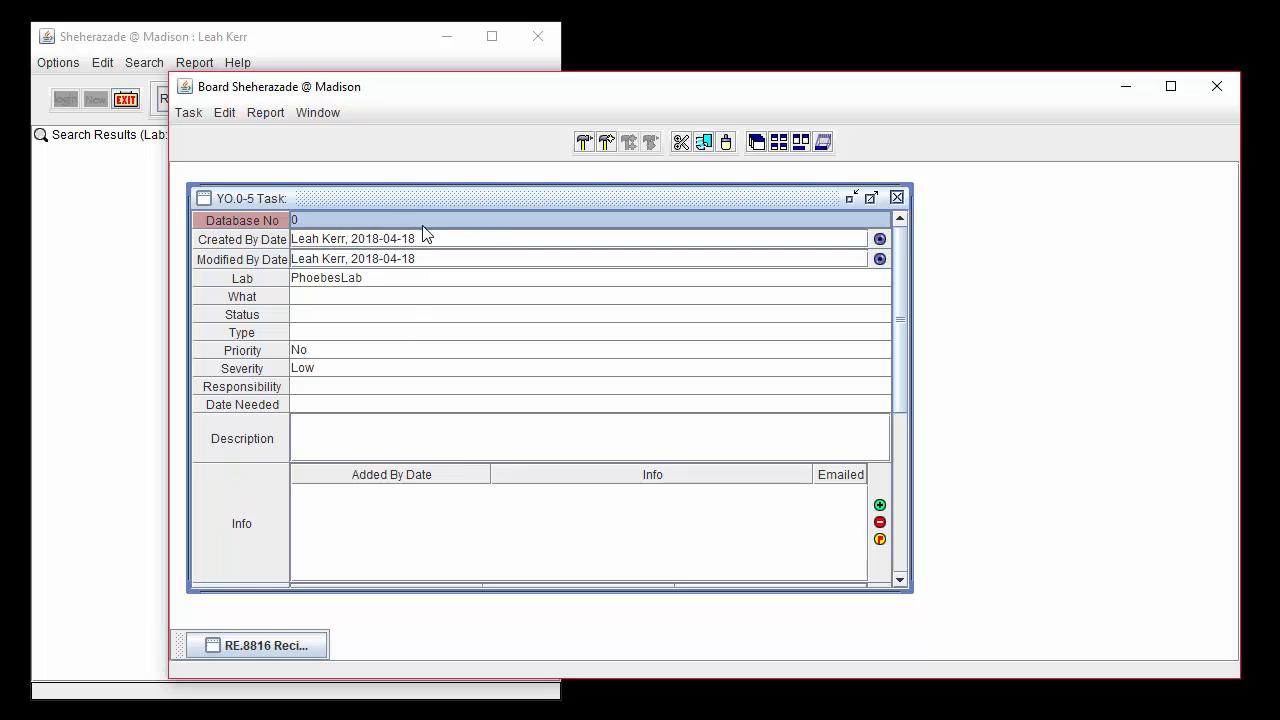
pyautogui.click(446, 242)
pyautogui.click(446, 262)
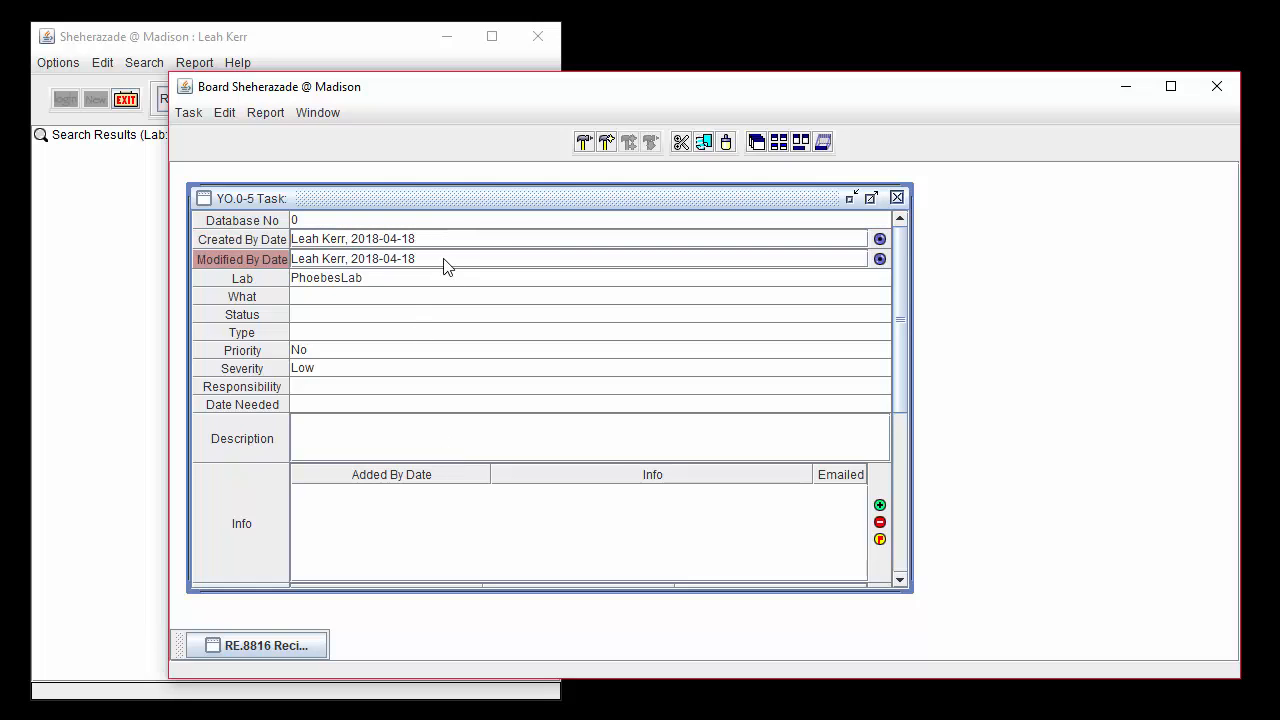
pyautogui.click(411, 280)
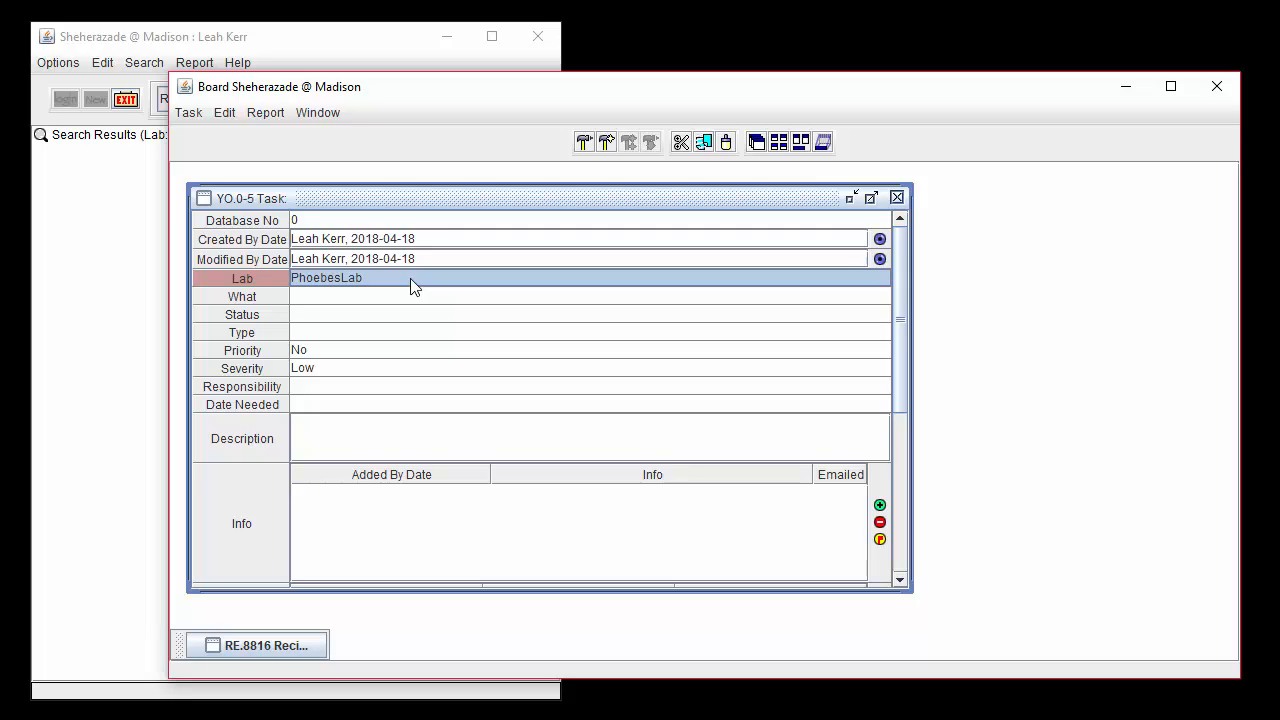
# Enter "Prepare 1 PCR Plate" as the What value of the new task.
pyautogui.click(393, 296)
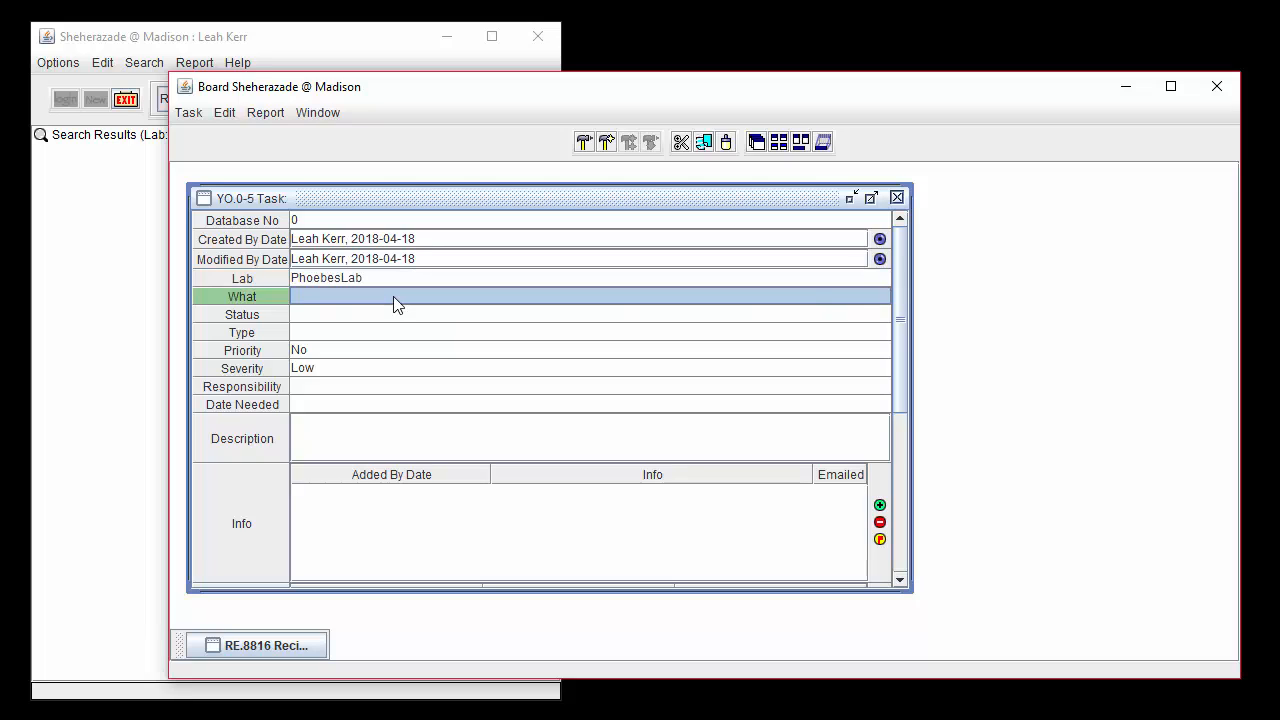
pyautogui.click(393, 296)
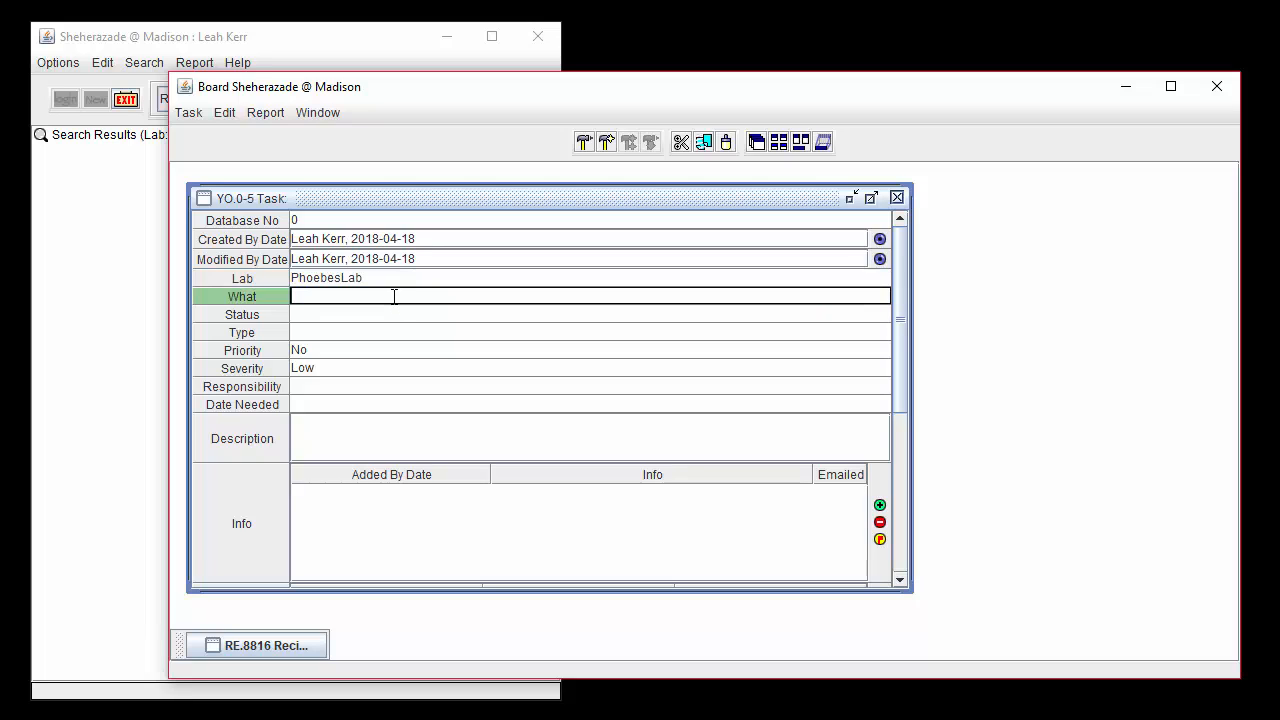
pyautogui.write('Prepare 1 PCR Plate')
# Set the task's status to Assigned and its type to Lab.
pyautogui.click(373, 316)
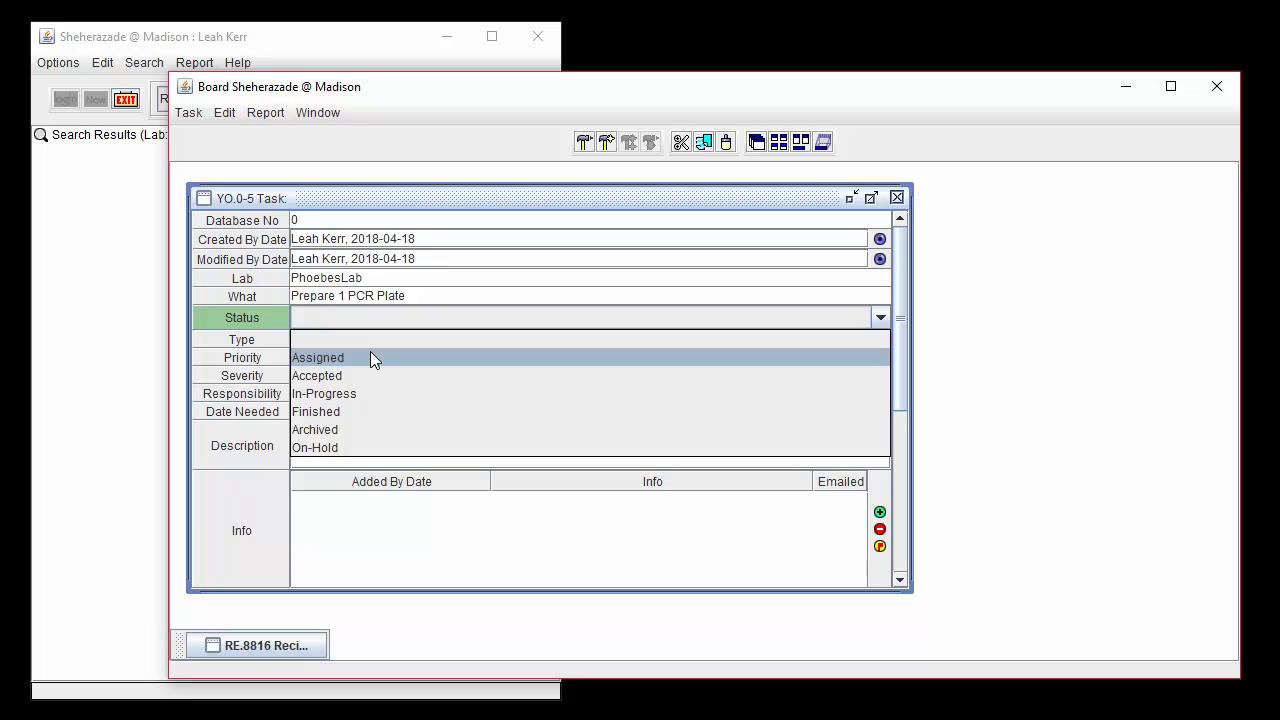
pyautogui.click(370, 356)
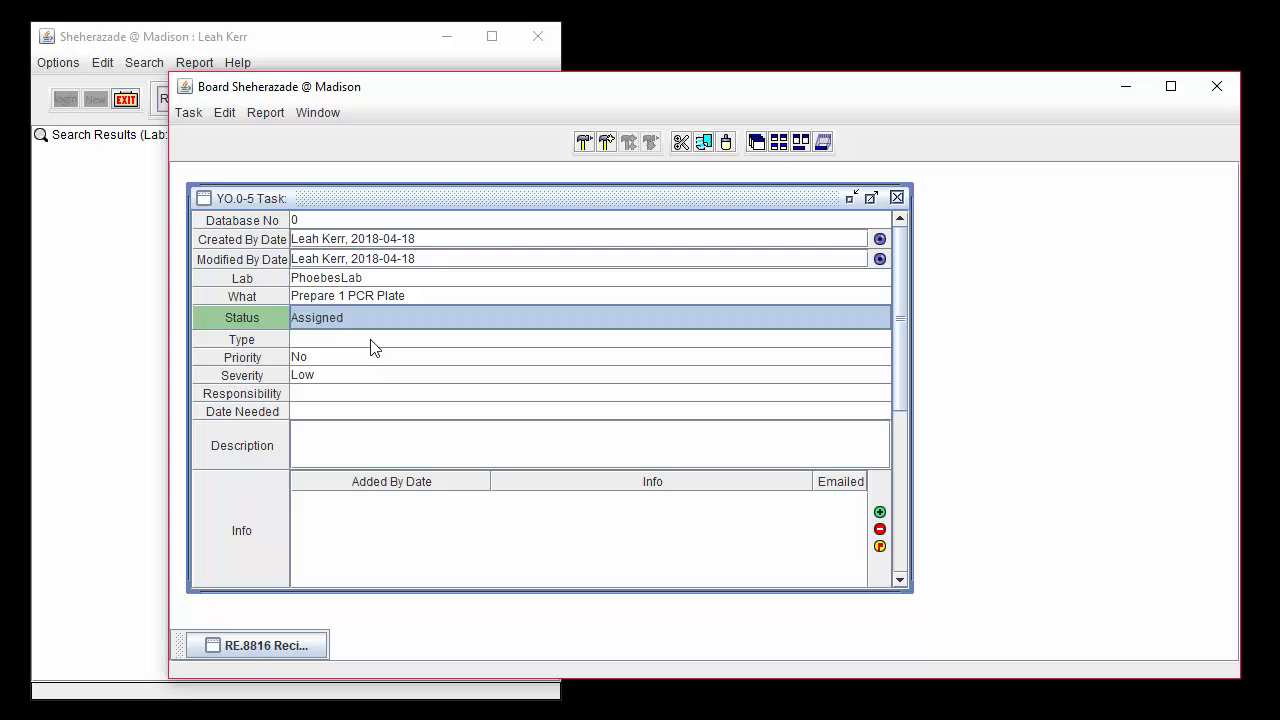
pyautogui.click(372, 340)
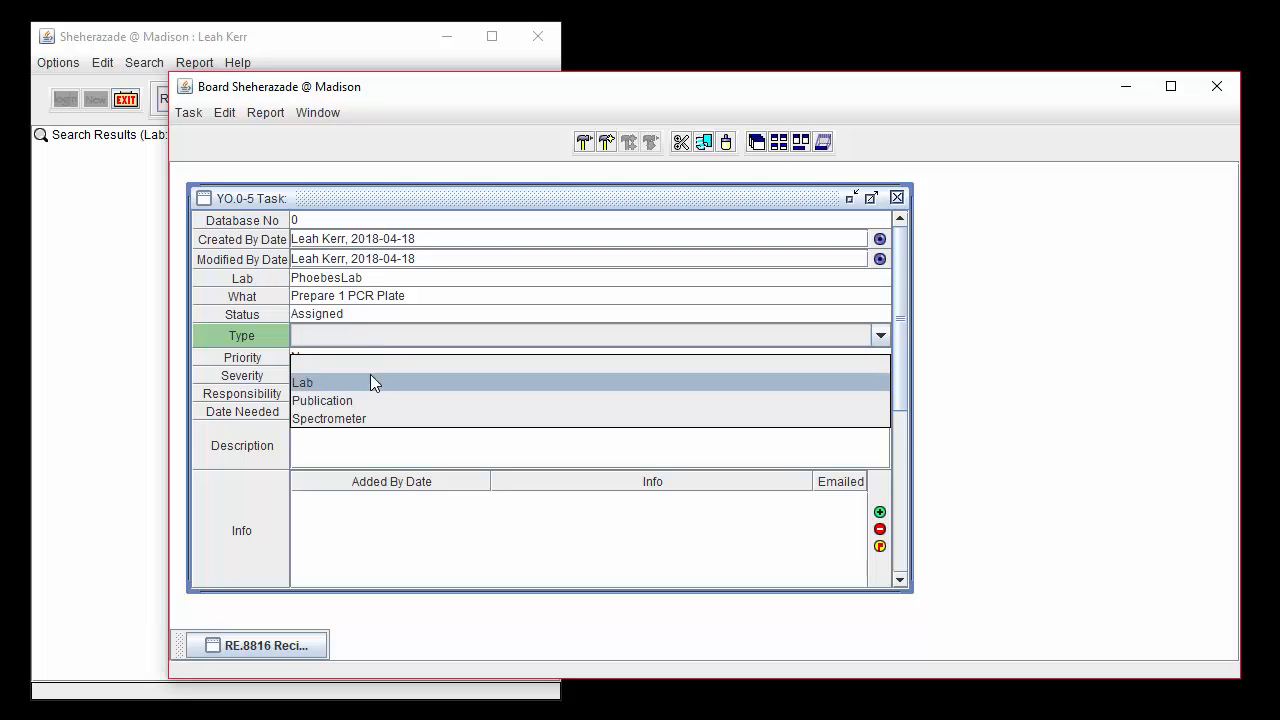
pyautogui.click(373, 383)
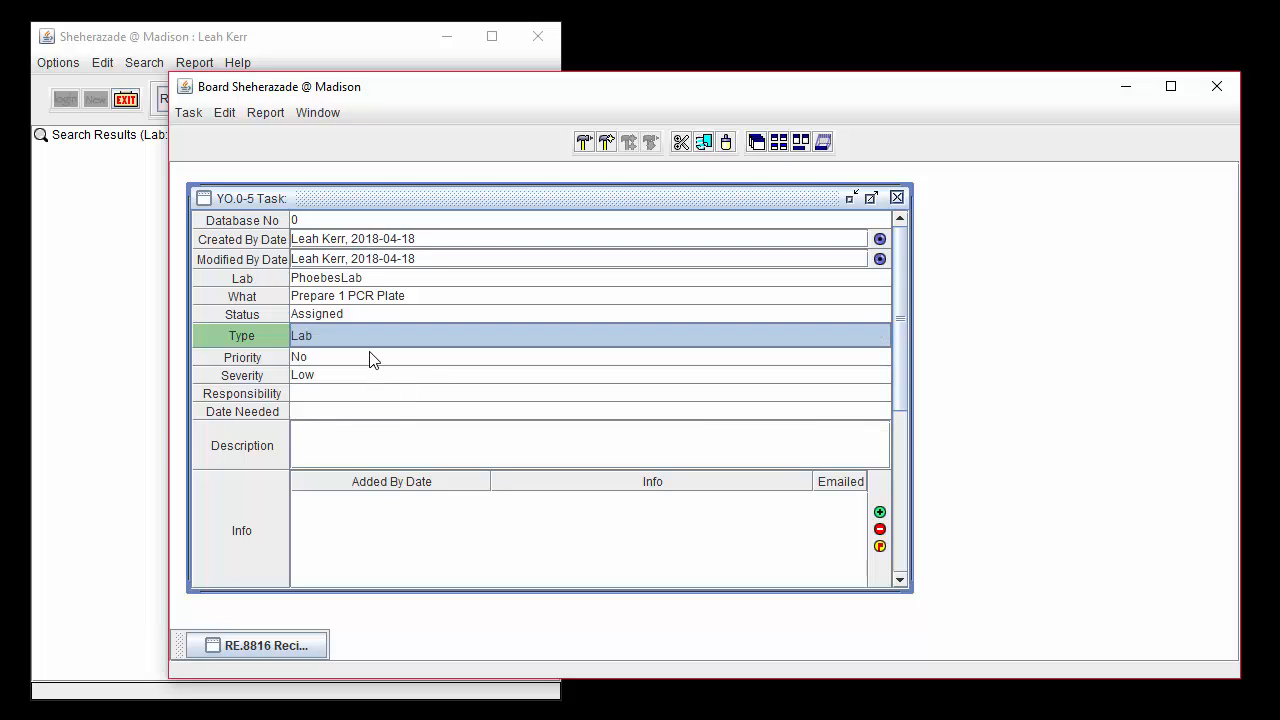
# Set the task's priority to Yes and its severity to High.
pyautogui.click(370, 357)
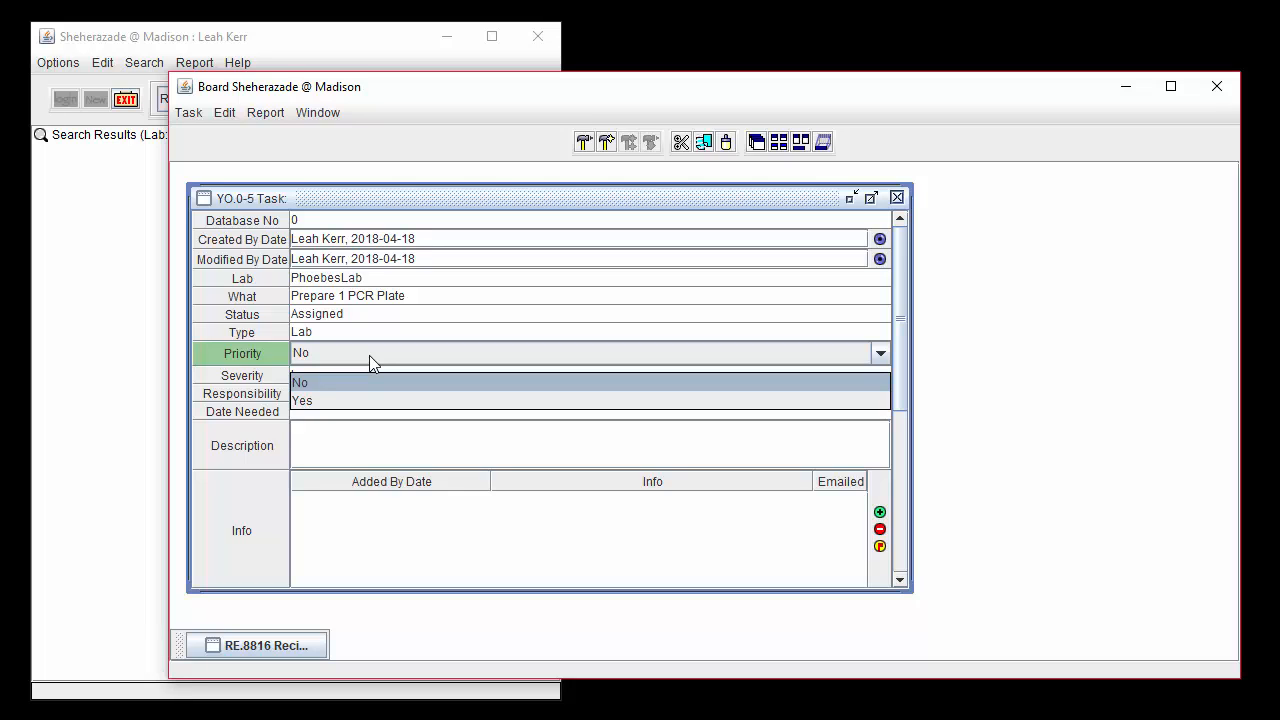
pyautogui.click(371, 400)
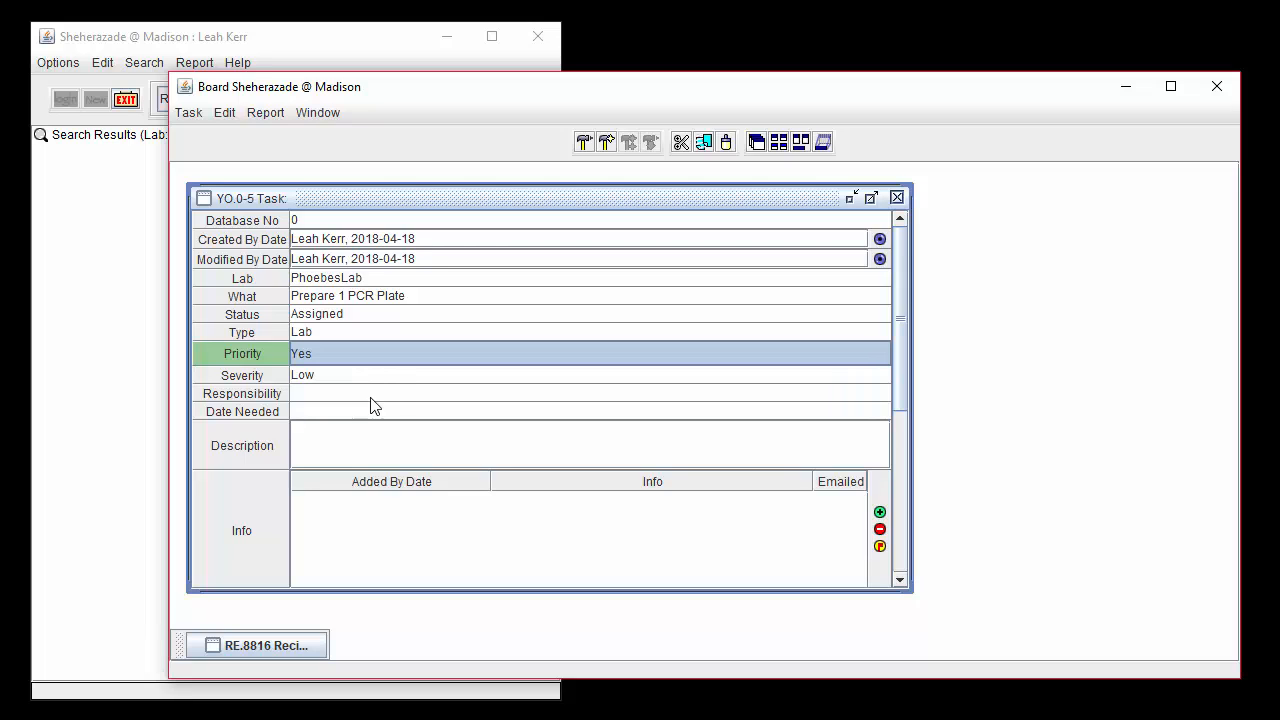
pyautogui.click(363, 377)
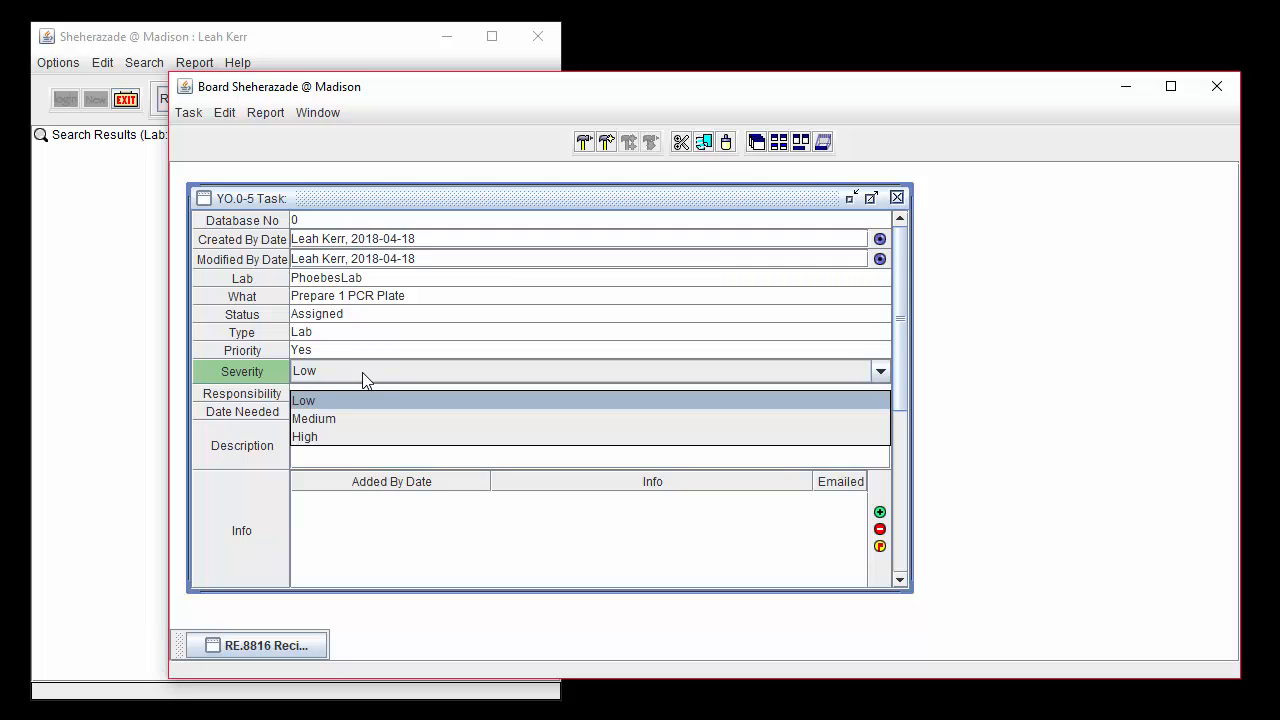
pyautogui.click(370, 440)
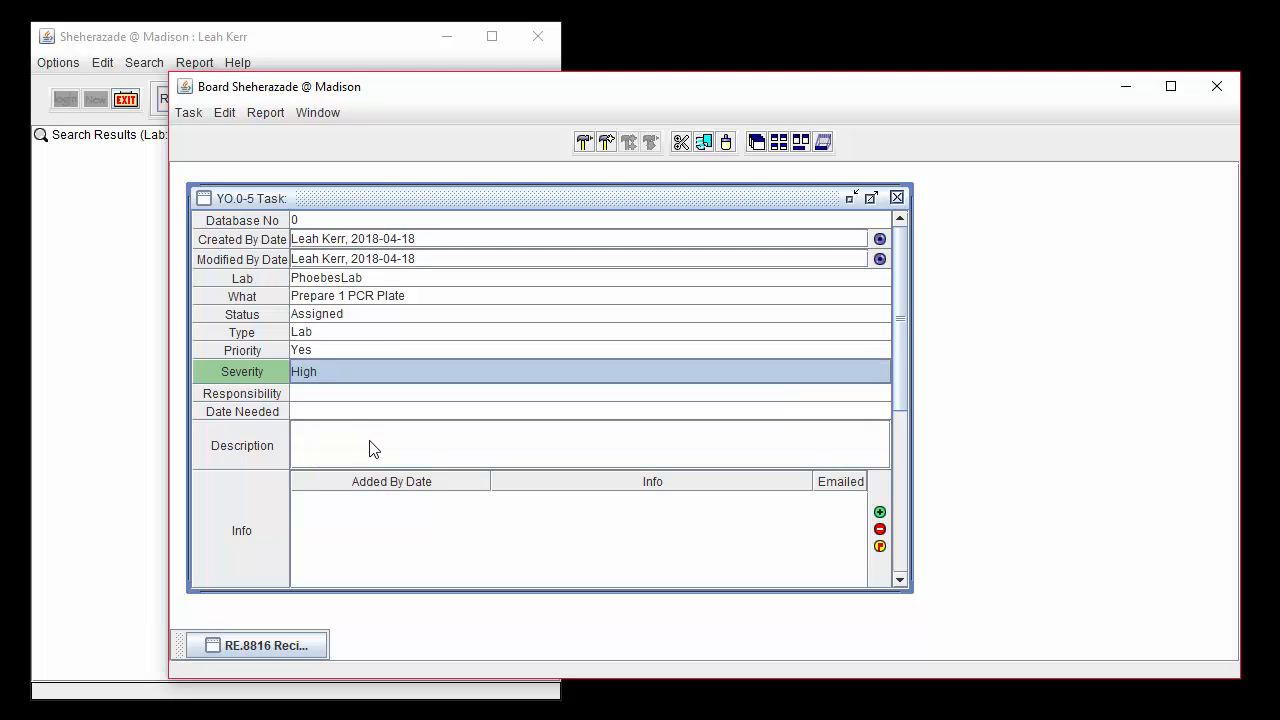
# Choose the responsible lab member for the task and set the date needed to year 2018, month 7, day 10.
pyautogui.click(365, 398)
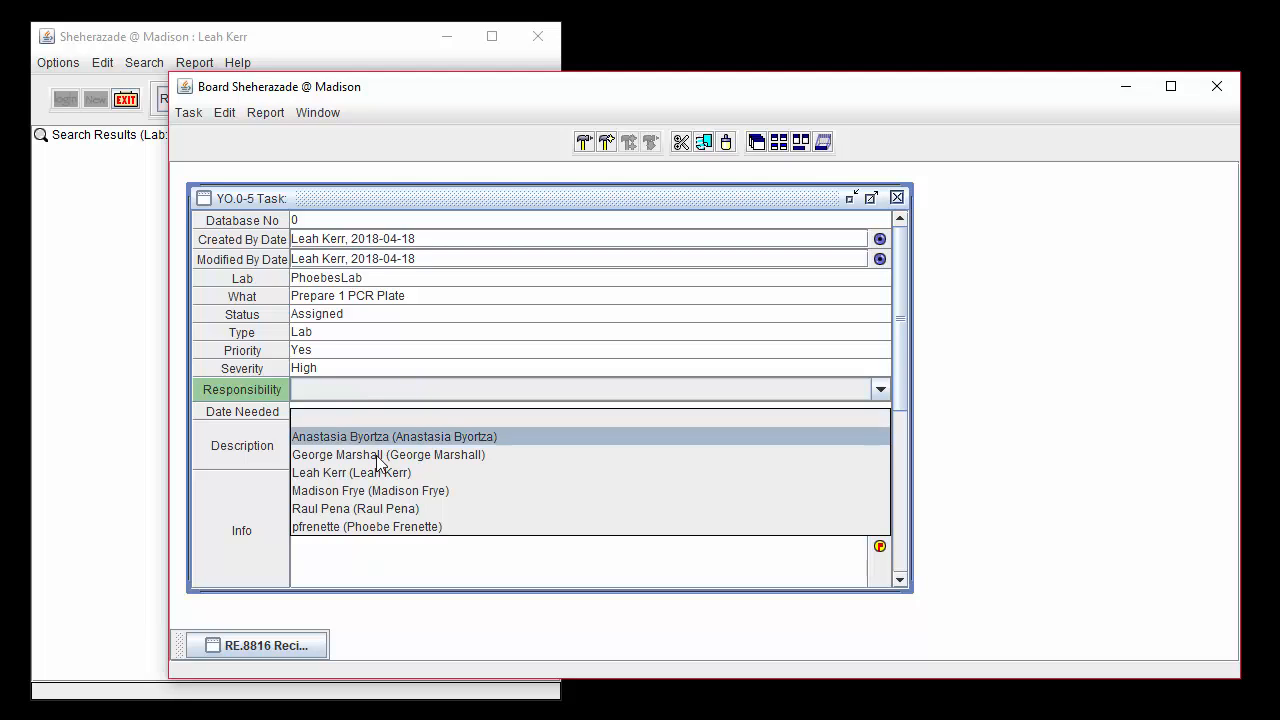
pyautogui.click(466, 527)
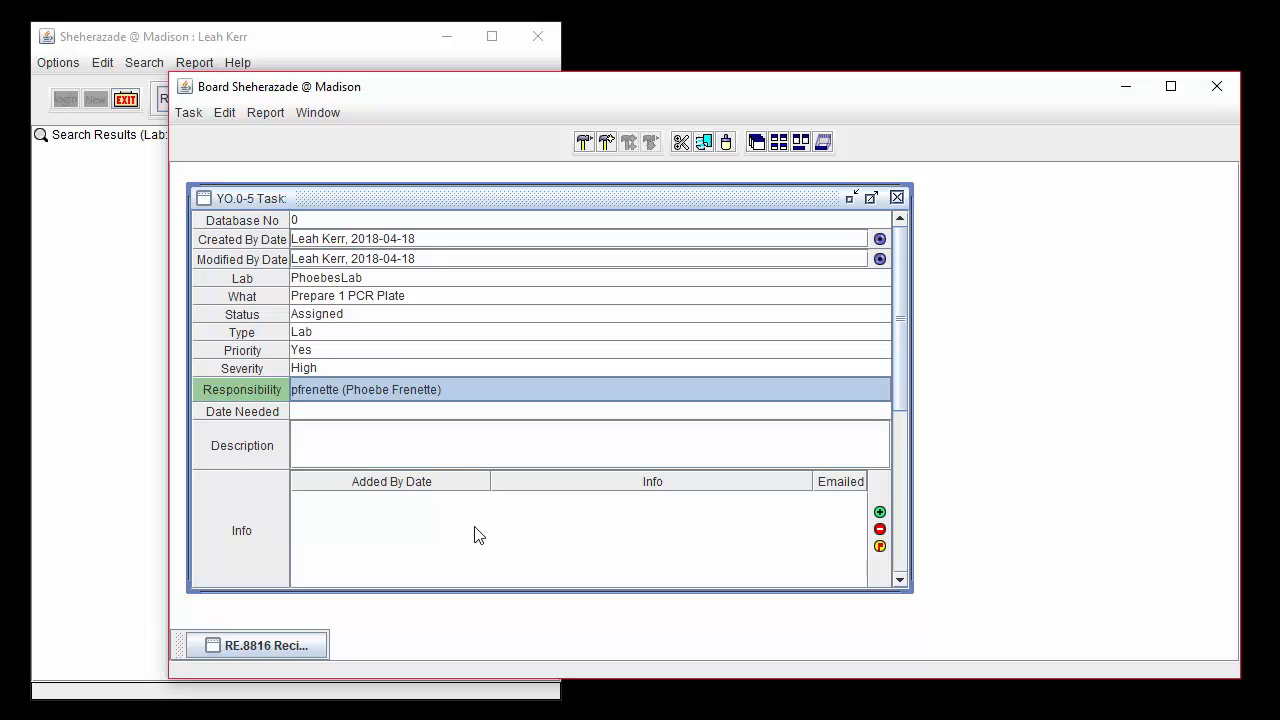
pyautogui.click(432, 414)
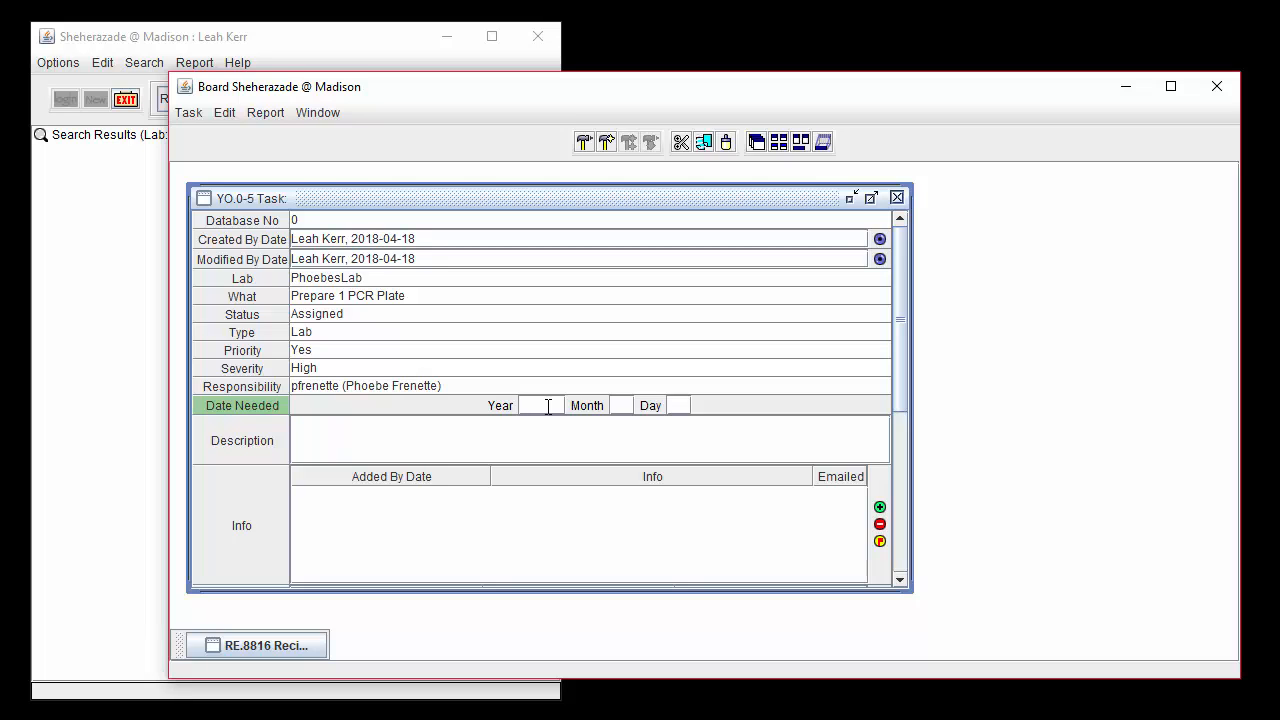
pyautogui.write('2018')
pyautogui.click(617, 405)
pyautogui.write('7')
pyautogui.click(677, 404)
pyautogui.write('10')
# Save as a new task and enter the description "Create the linked master mix, and aliquot 40uL of it into hard shelled 96-well PCR plate.".
pyautogui.click(188, 113)
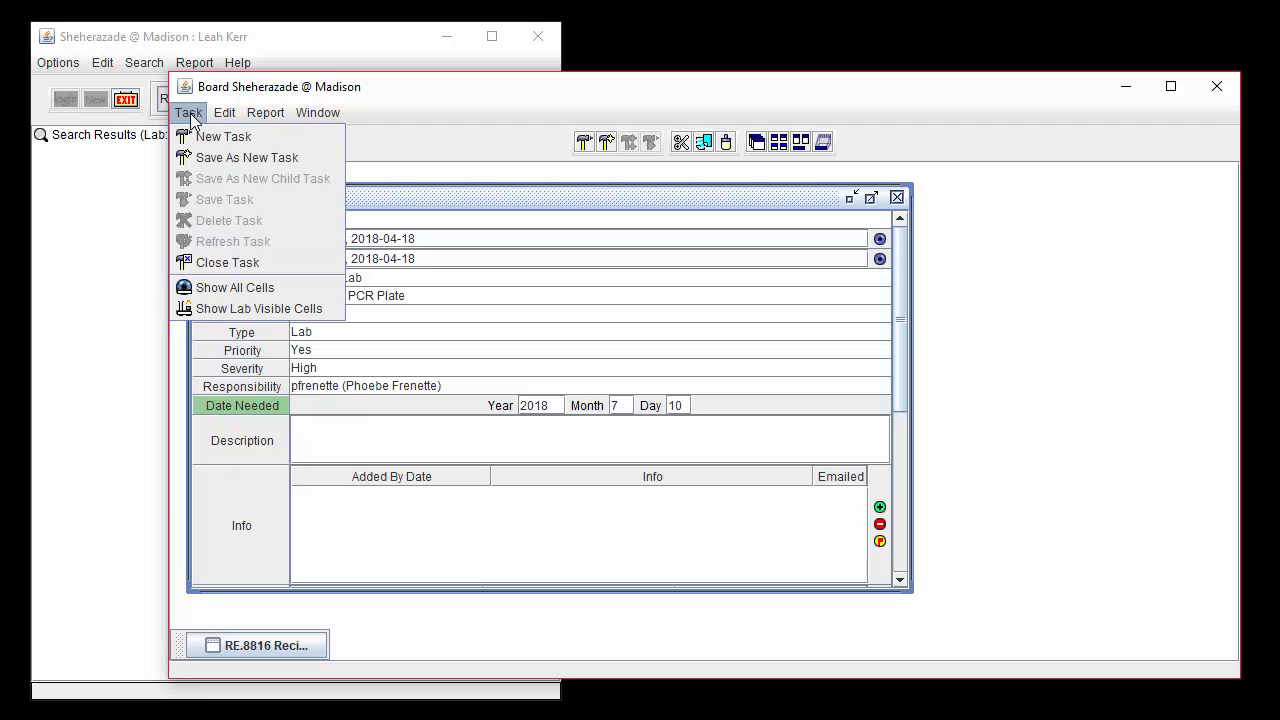
pyautogui.click(250, 158)
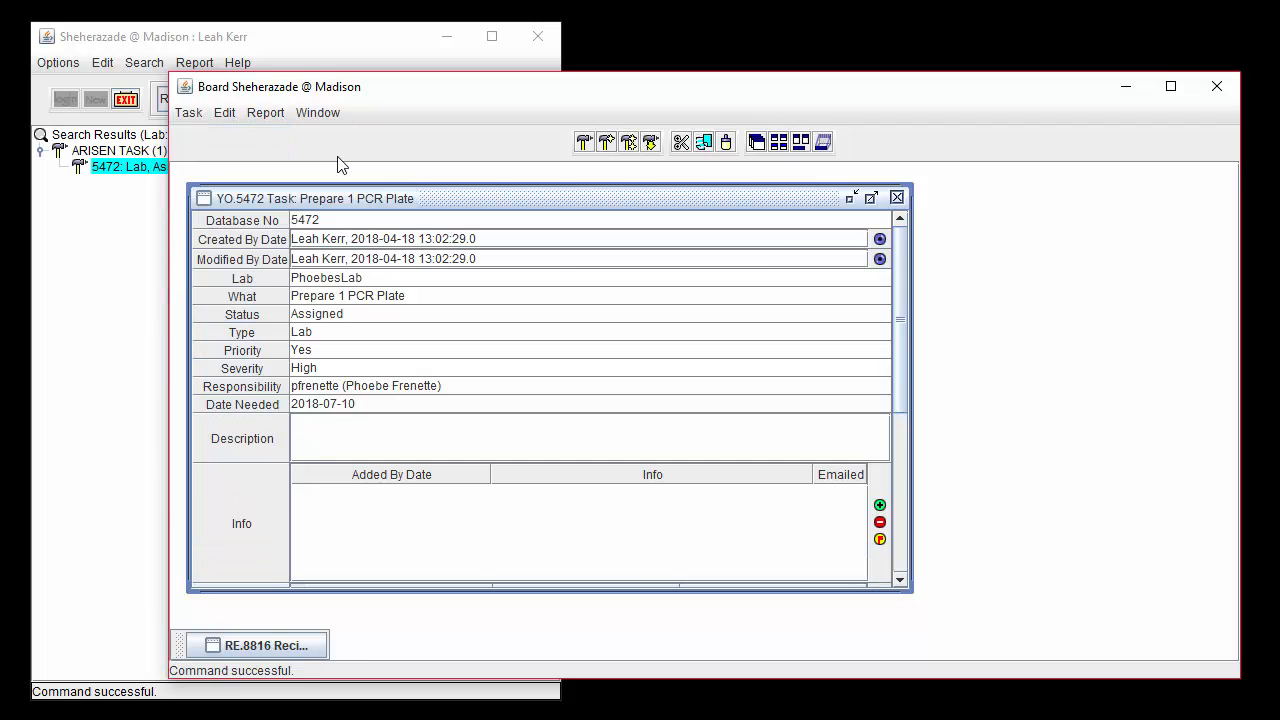
pyautogui.click(334, 434)
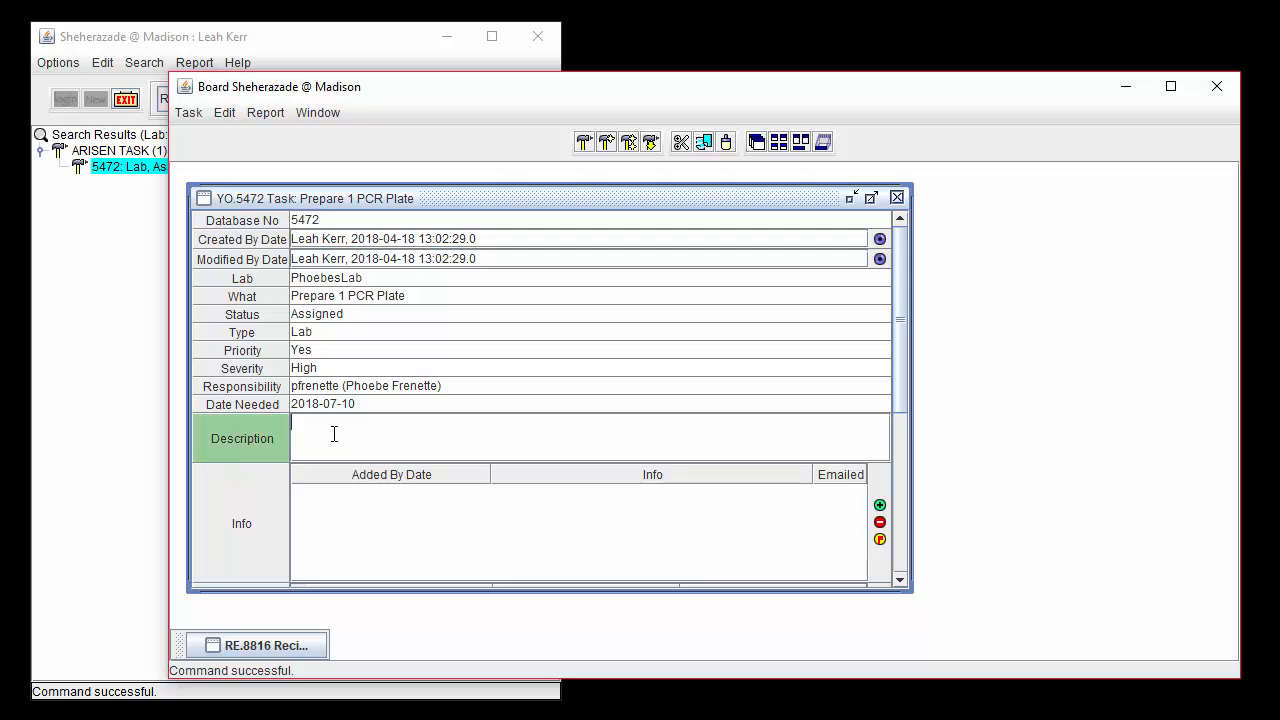
pyautogui.write('Create the linked master mix, and aliquot 40uL of it into hard shelled 96-well PCR plate.')
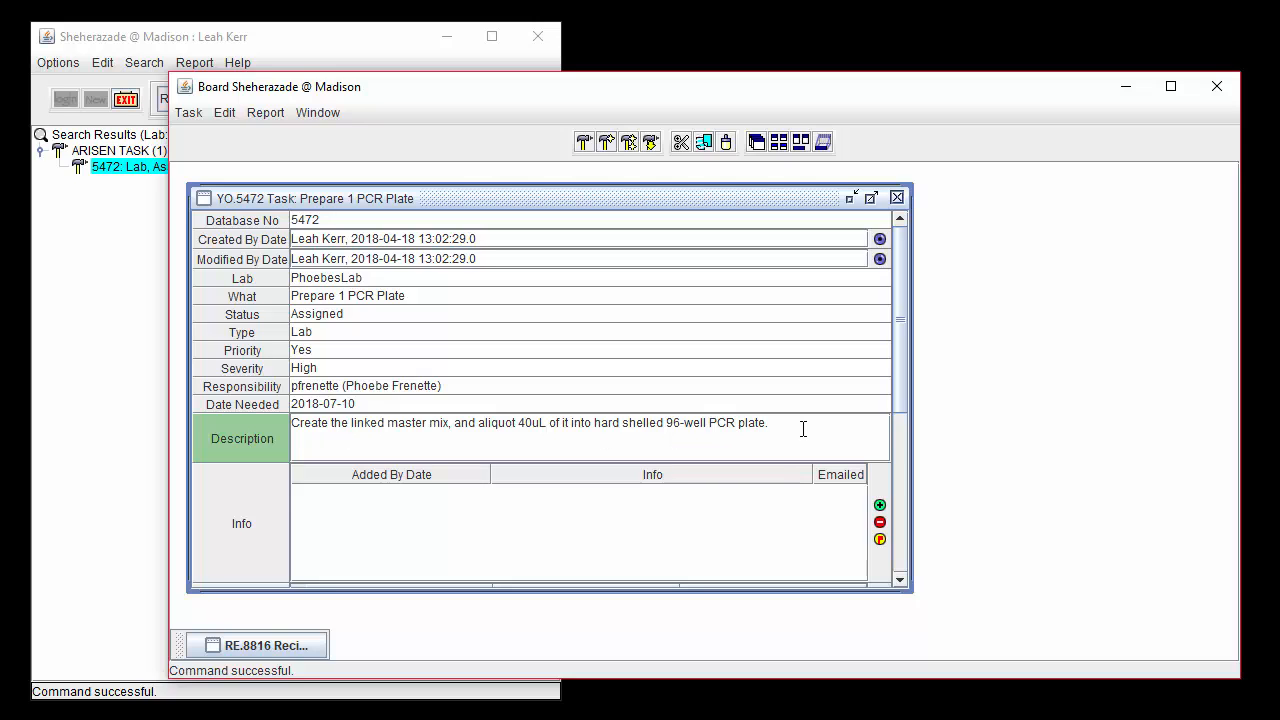
# Restore the minimized recipe record and link the Master Mix for First PCR recipe to the Prepare 1 PCR Plate task.
pyautogui.click(900, 580)
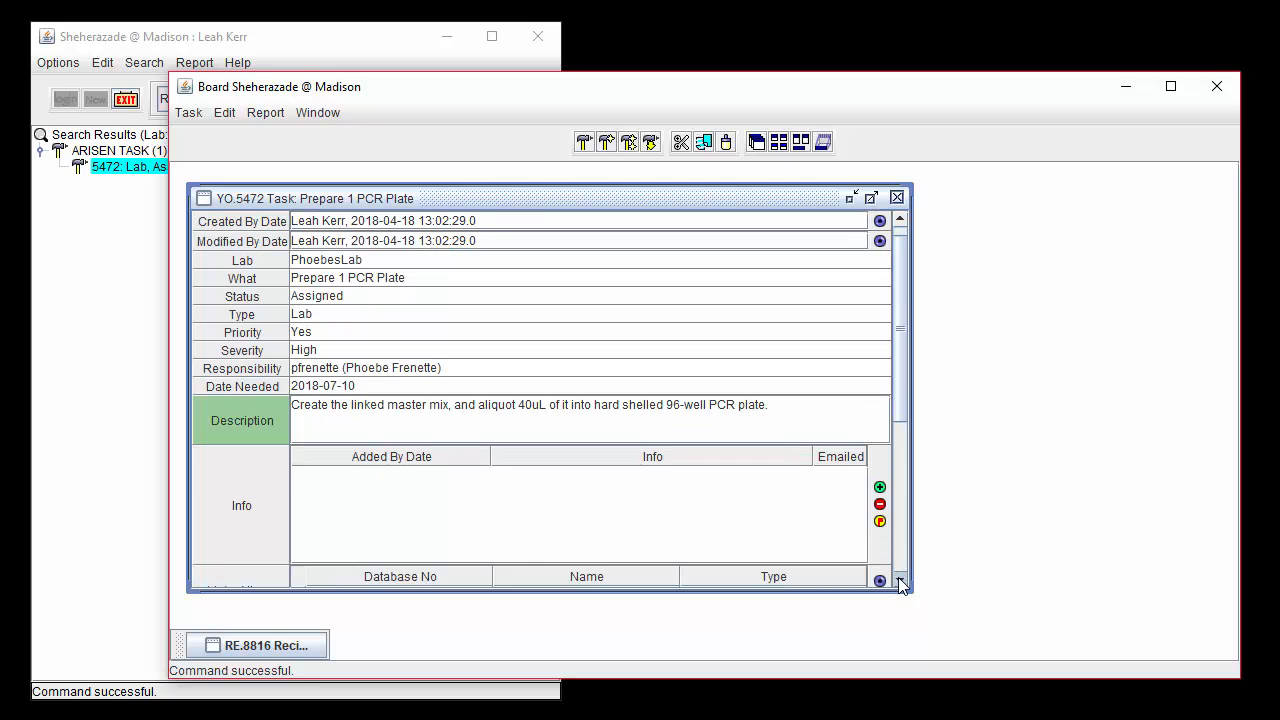
pyautogui.scroll(-5, 900, 585)
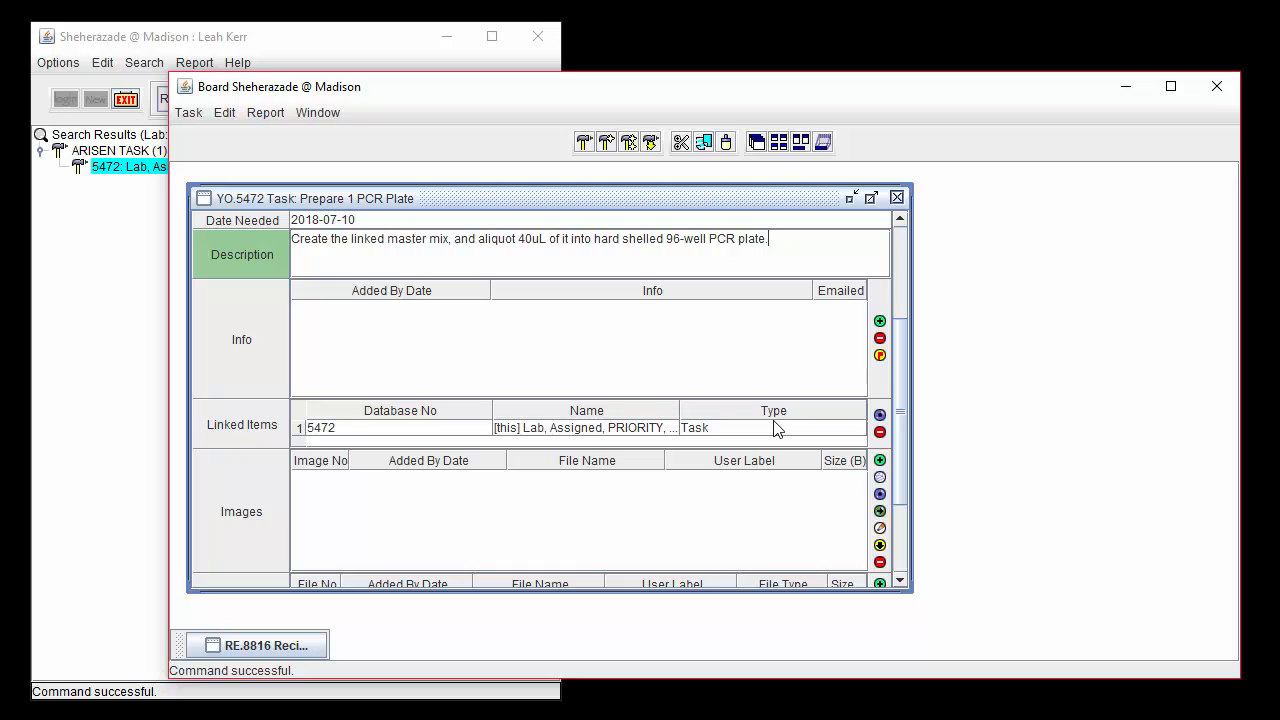
pyautogui.click(770, 428)
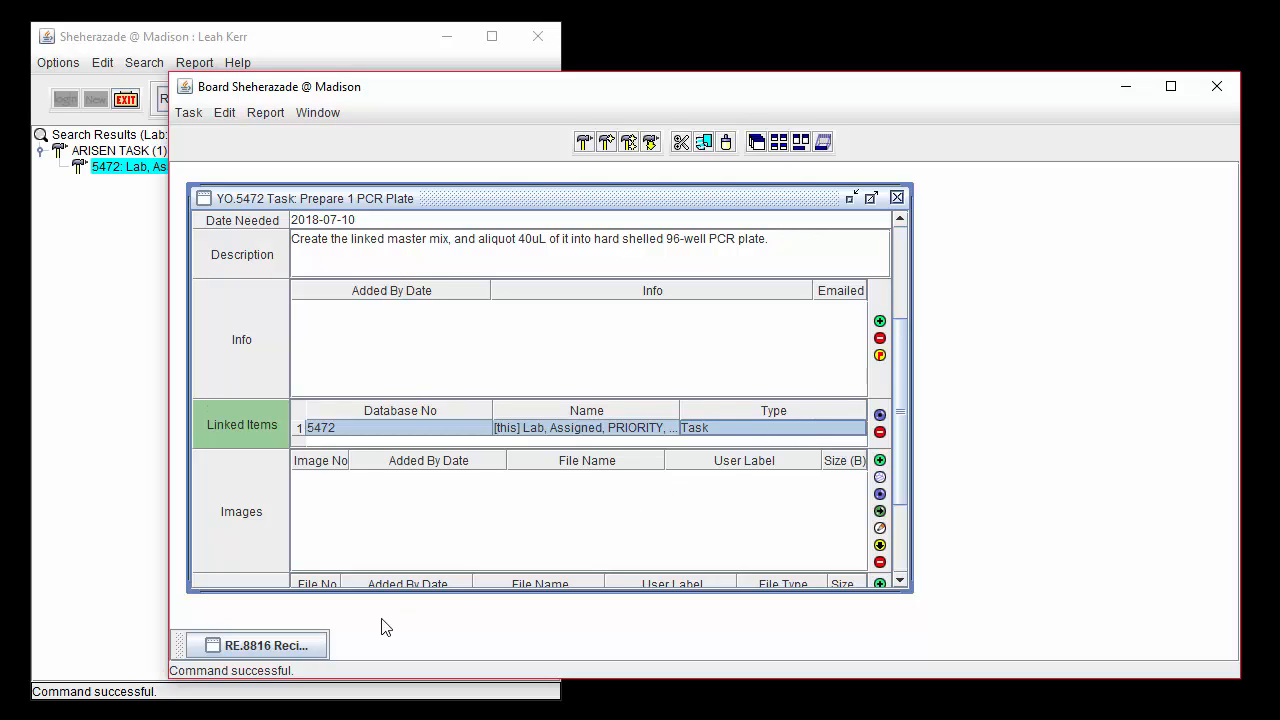
pyautogui.click(316, 645)
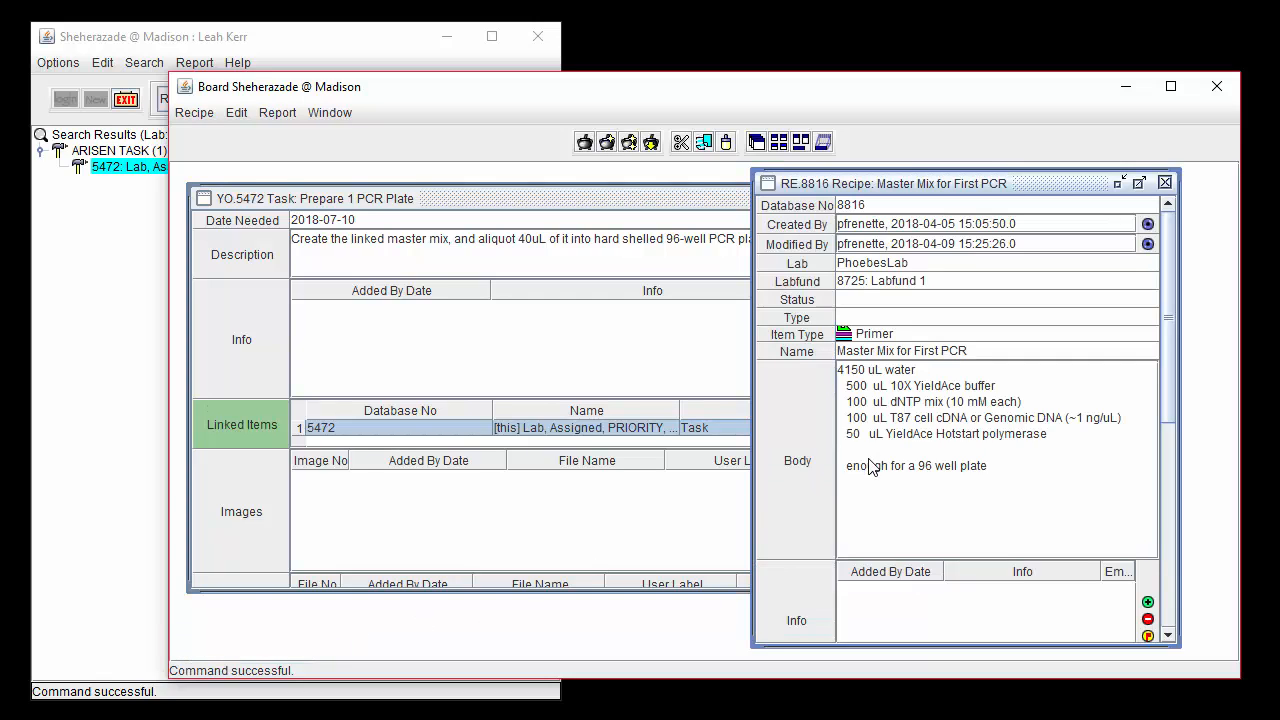
pyautogui.click(1168, 635)
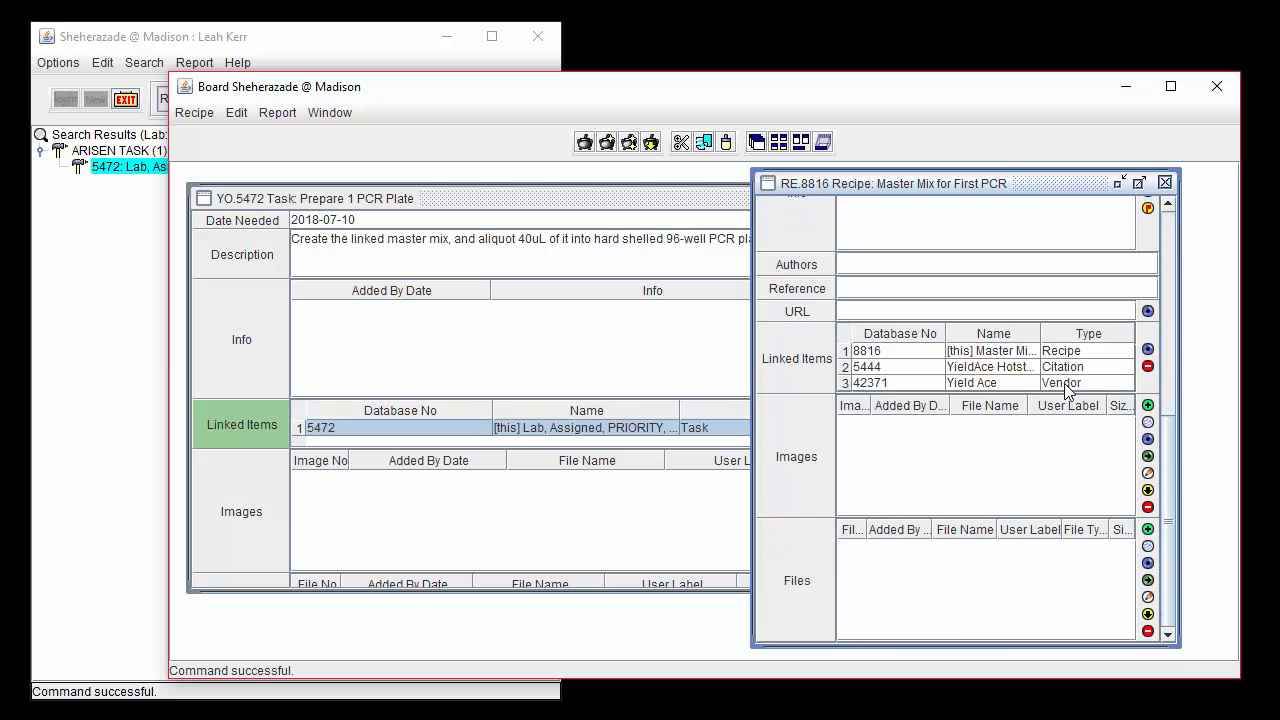
pyautogui.click(1015, 352)
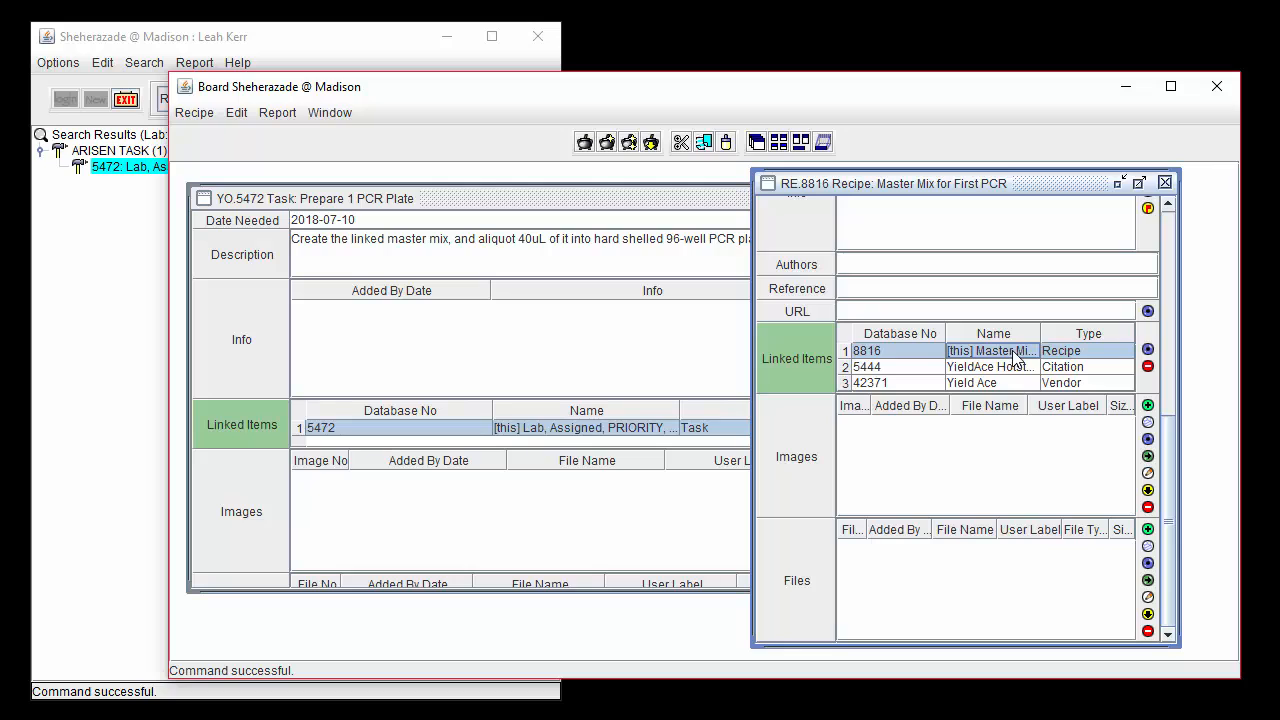
pyautogui.moveTo(888, 352); pyautogui.dragTo(758, 362)
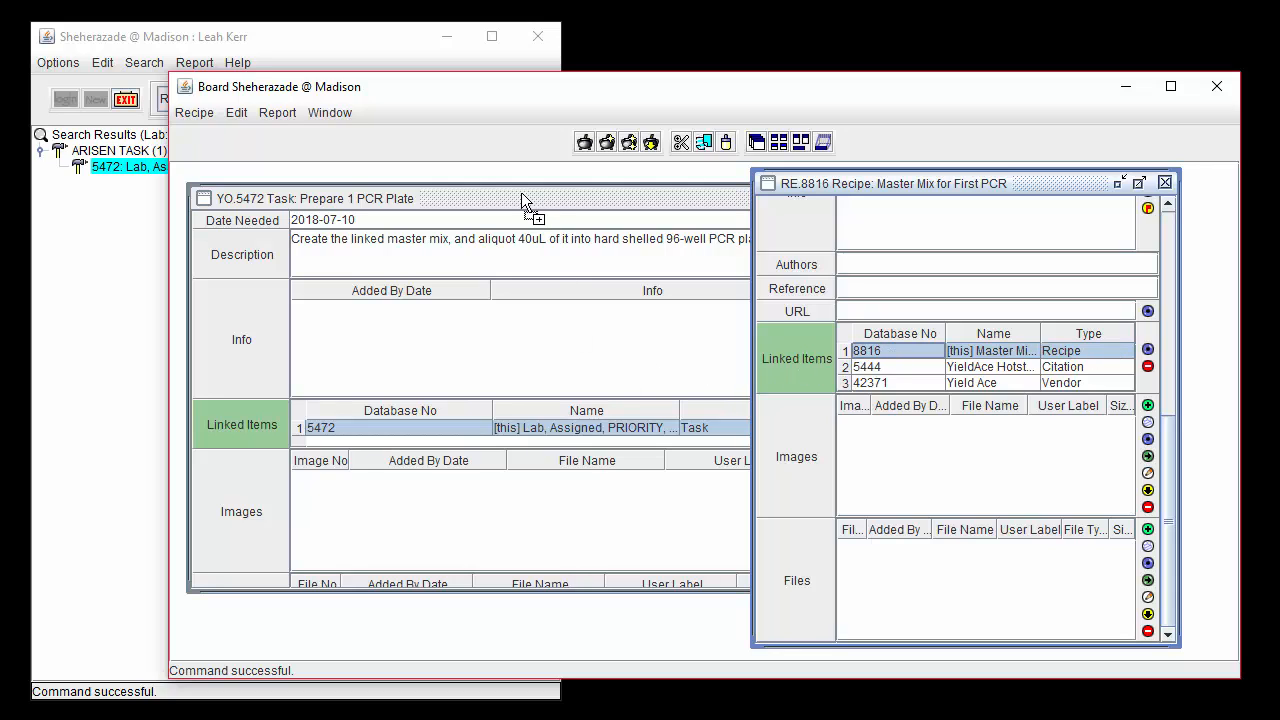
pyautogui.moveTo(521, 192); pyautogui.dragTo(521, 192)
pyautogui.click(500, 430)
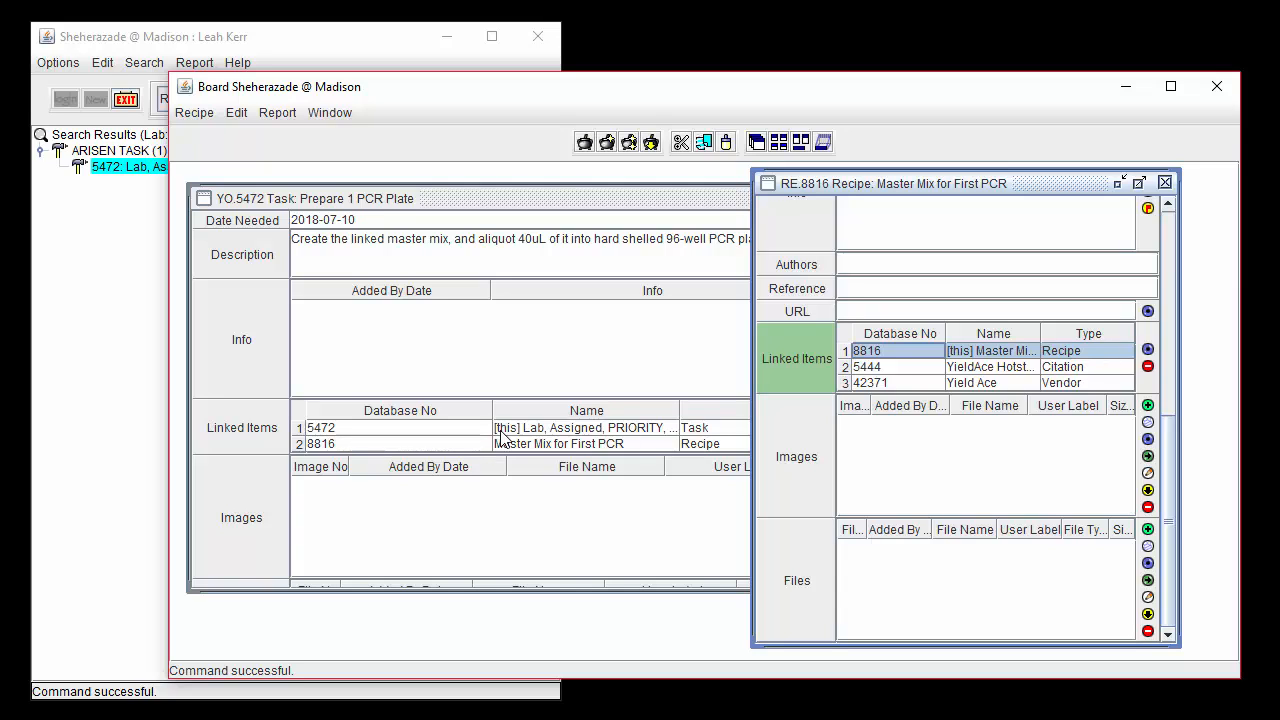
# Link the recipe's YieldAce Hotstart citation to the Prepare 1 PCR Plate task and close the recipe record.
pyautogui.click(1064, 367)
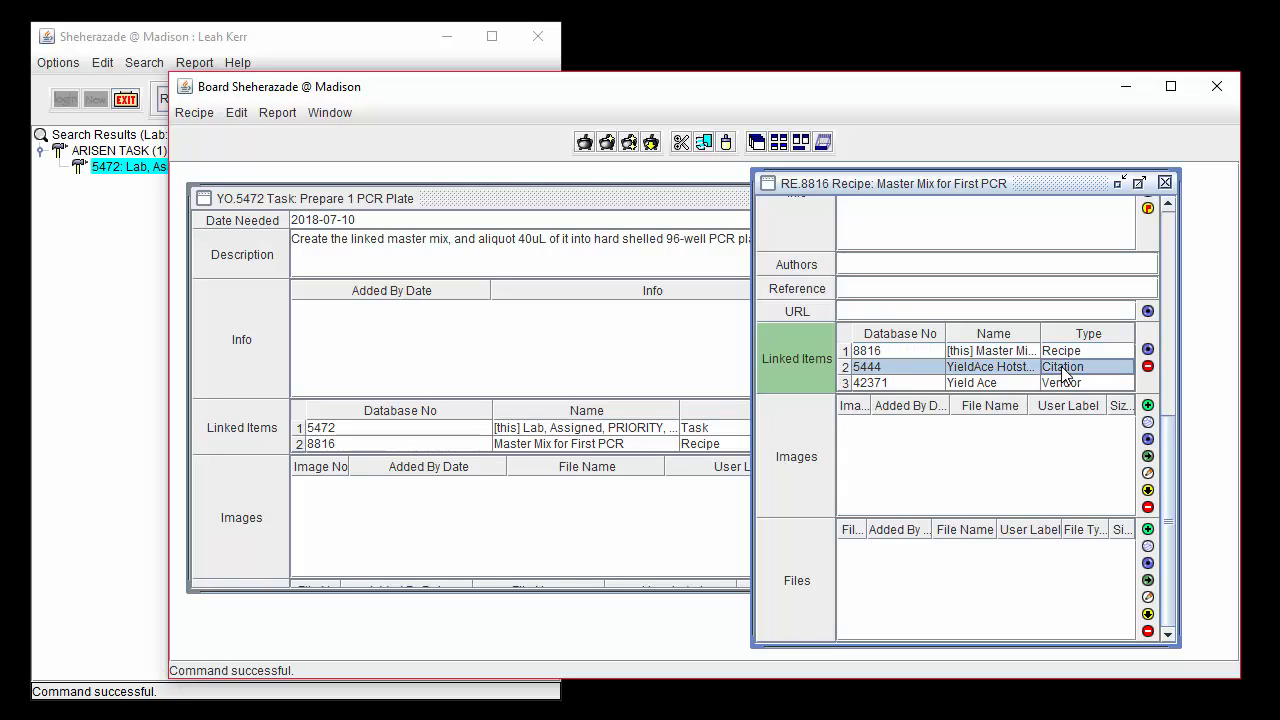
pyautogui.moveTo(962, 366); pyautogui.dragTo(614, 212)
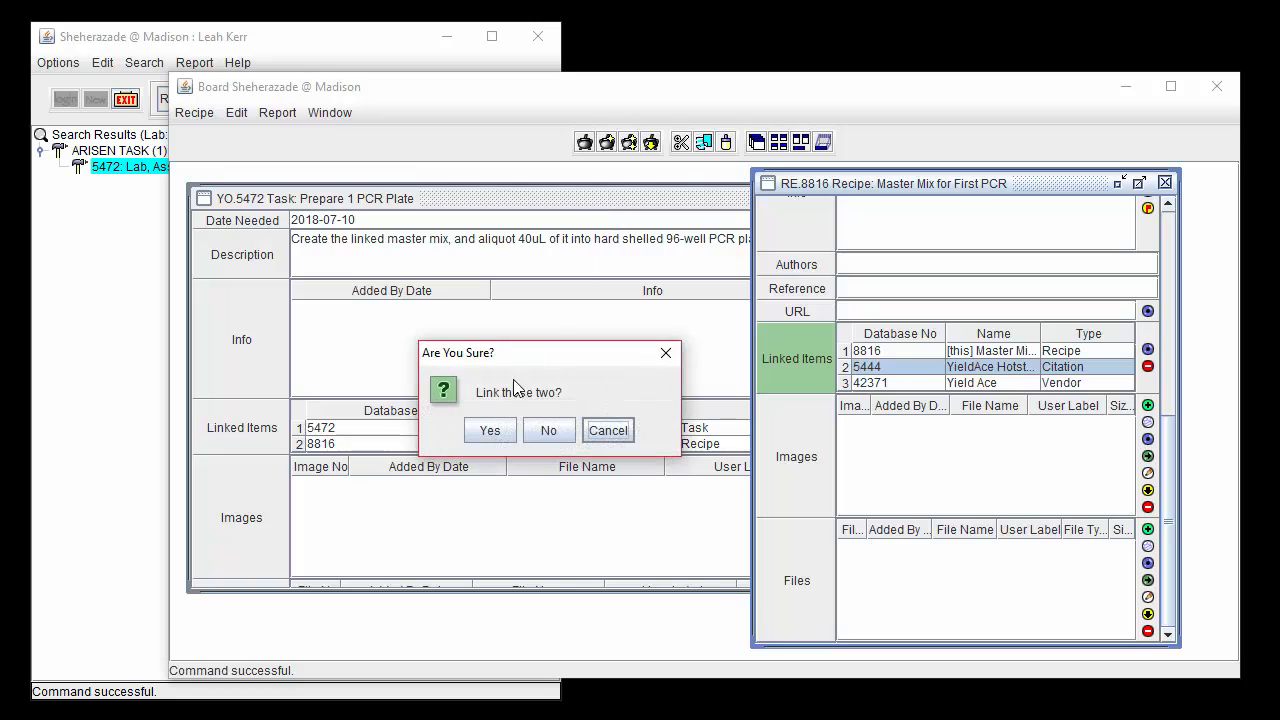
pyautogui.click(490, 429)
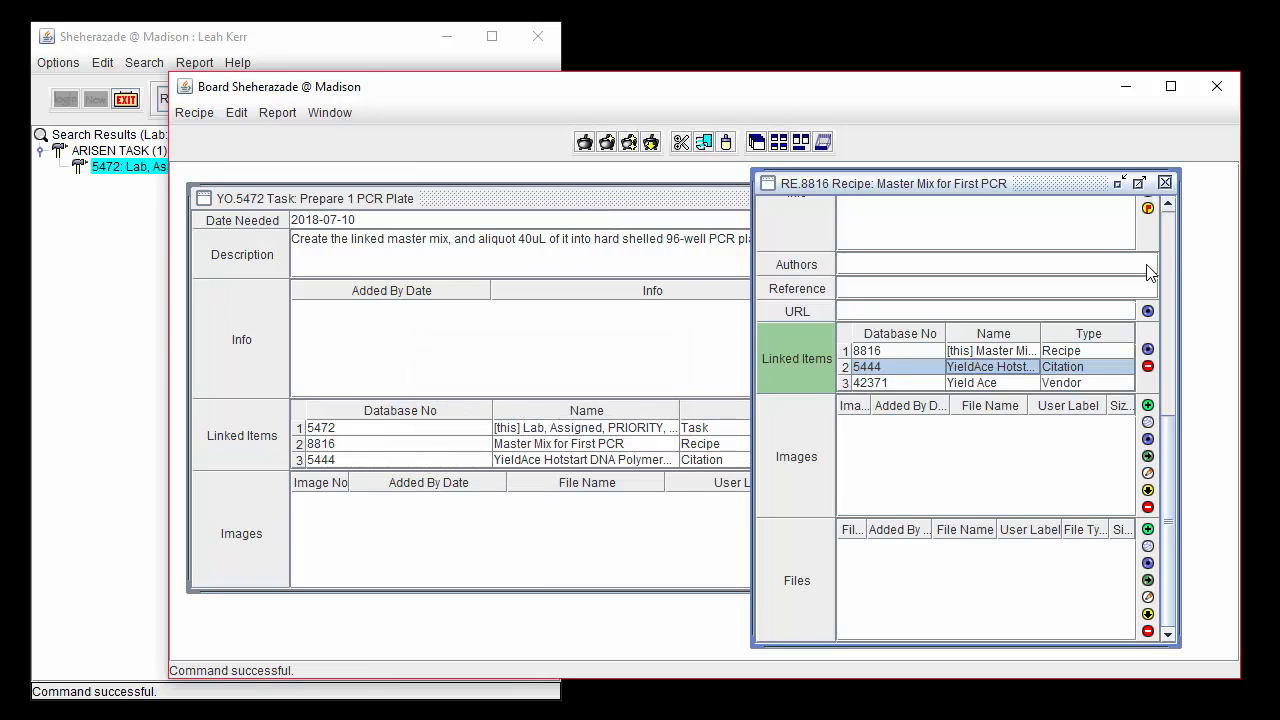
pyautogui.click(1165, 182)
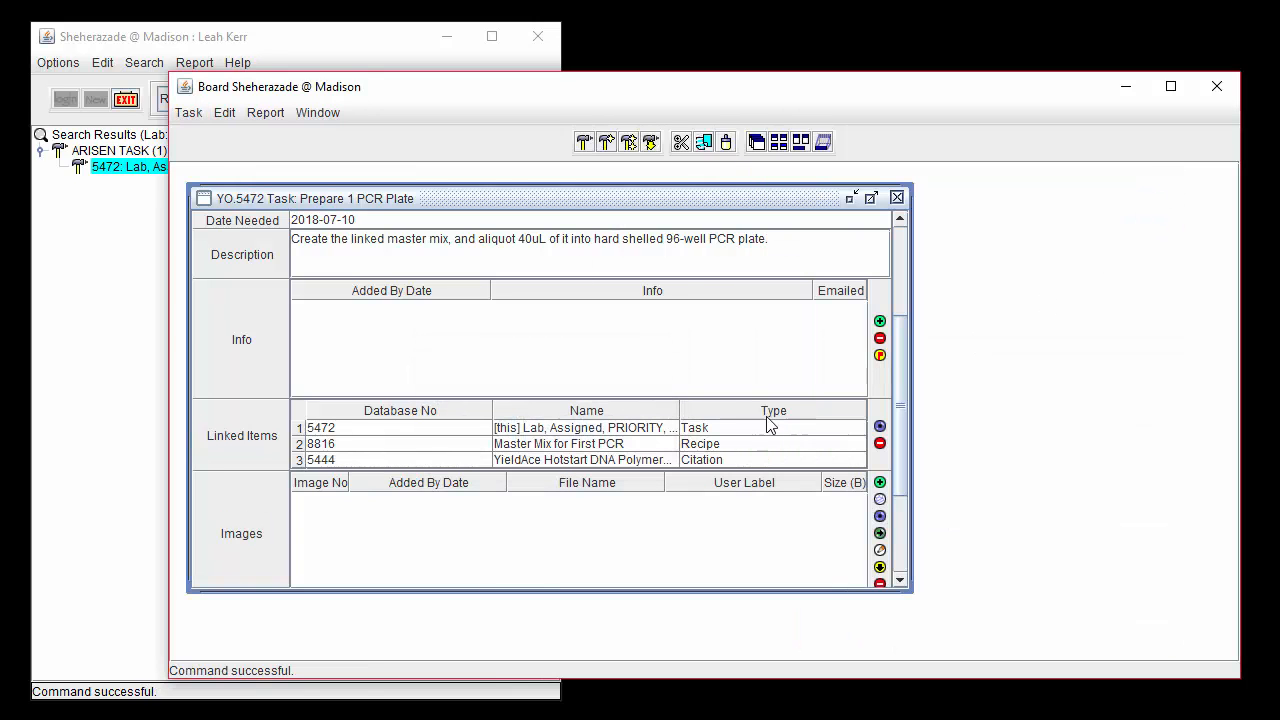
# Open the YieldAce Hotstart citation from the task's linked items, examine its links and files, and close it.
pyautogui.click(737, 462)
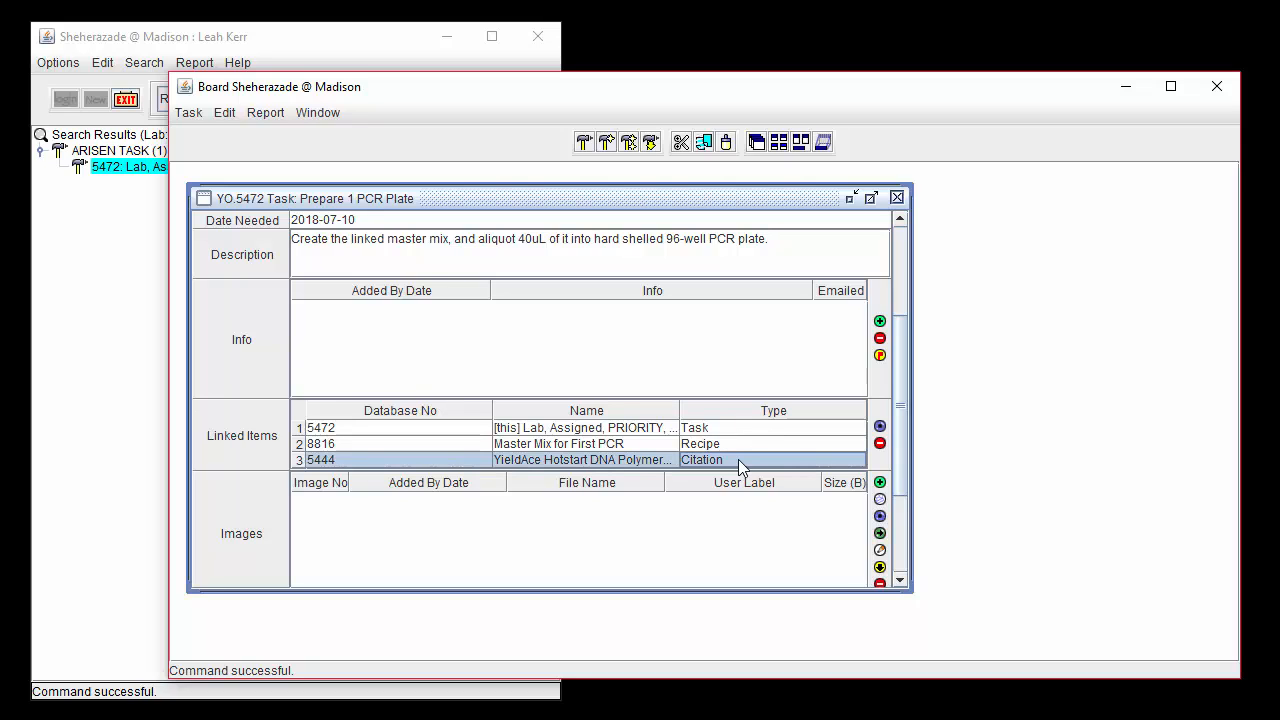
pyautogui.click(880, 428)
pyautogui.scroll(-1, 878, 430)
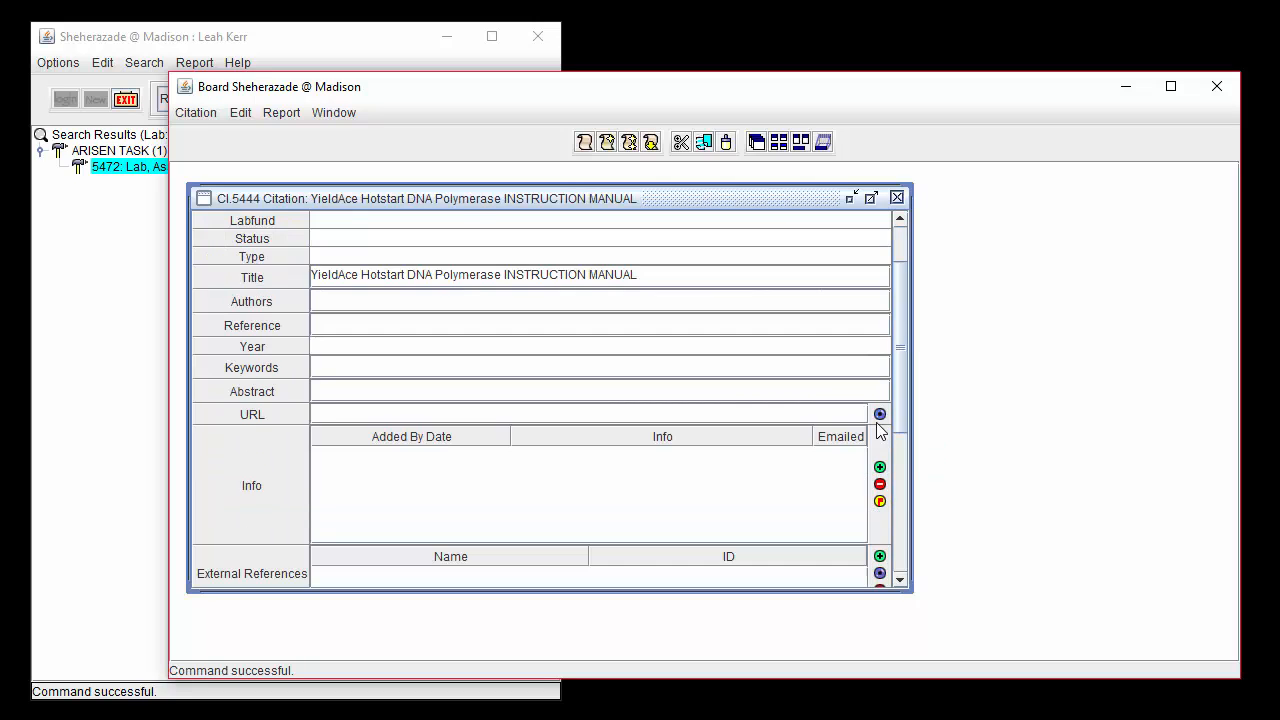
pyautogui.scroll(-4, 878, 430)
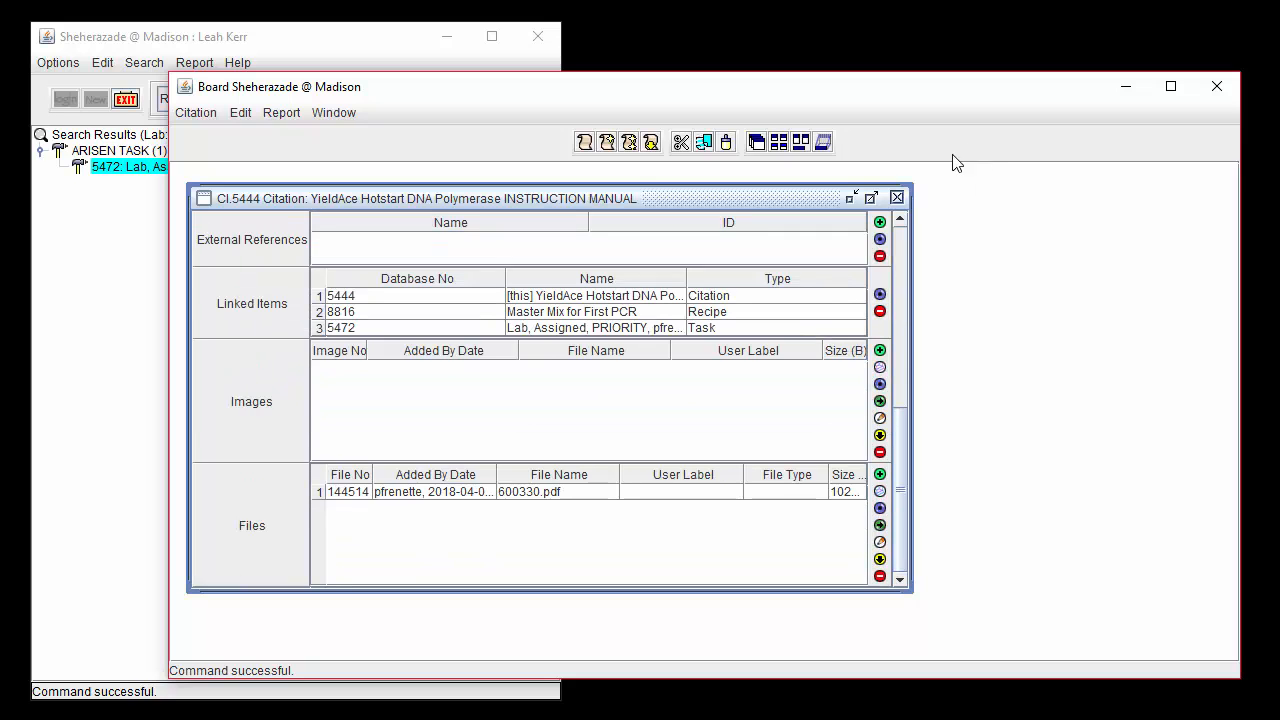
pyautogui.click(897, 197)
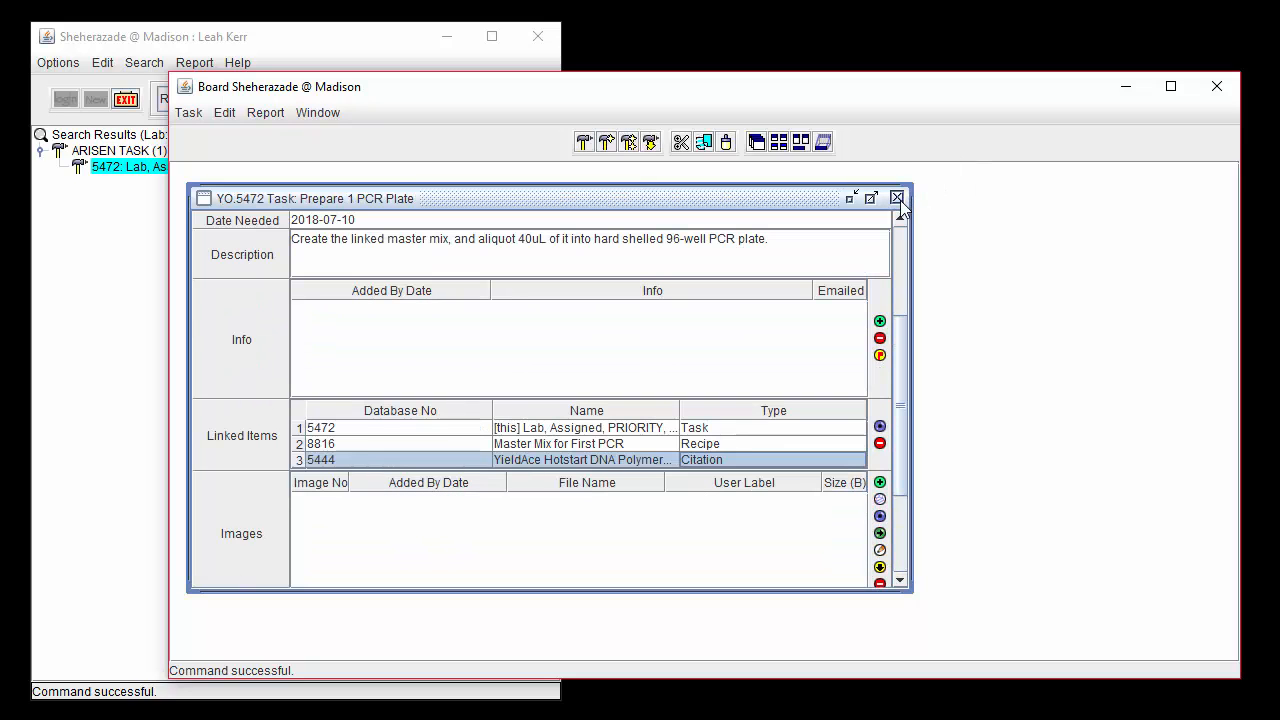
# Add the image file PCR_Plate_96.jpg to the Prepare 1 PCR Plate task with the user label PCR Plate and format File.
pyautogui.click(899, 580)
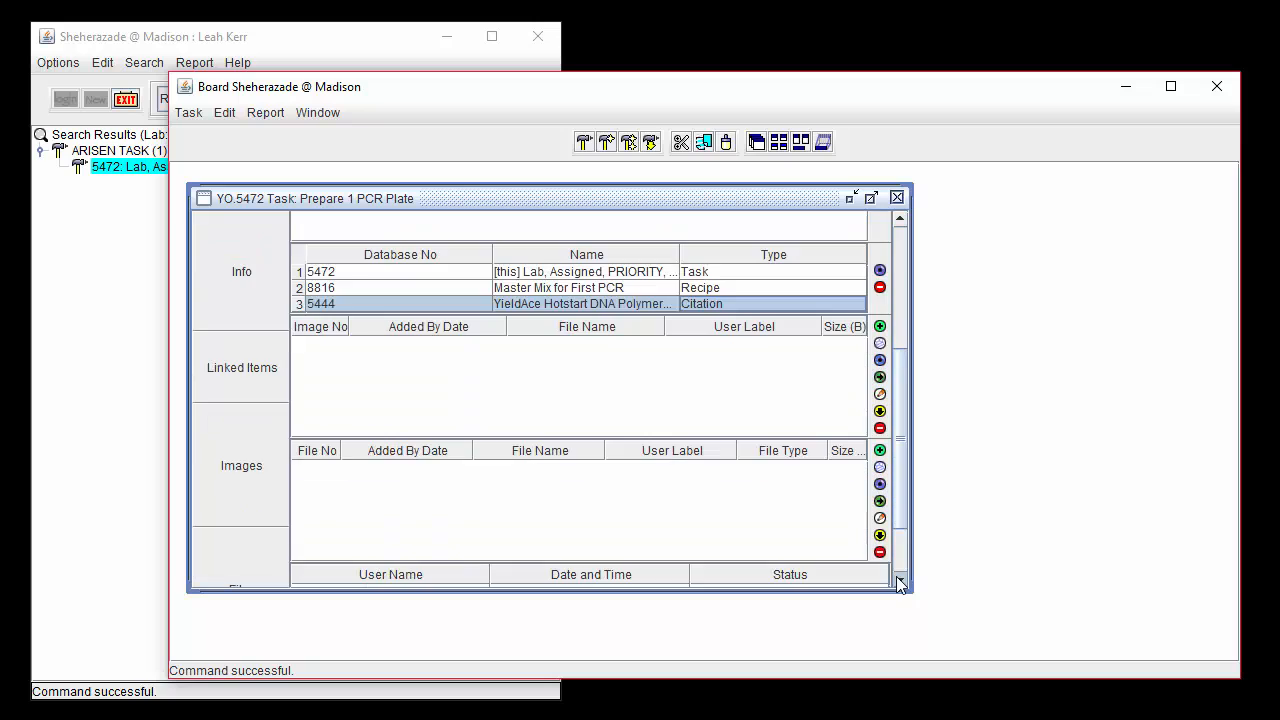
pyautogui.click(899, 581)
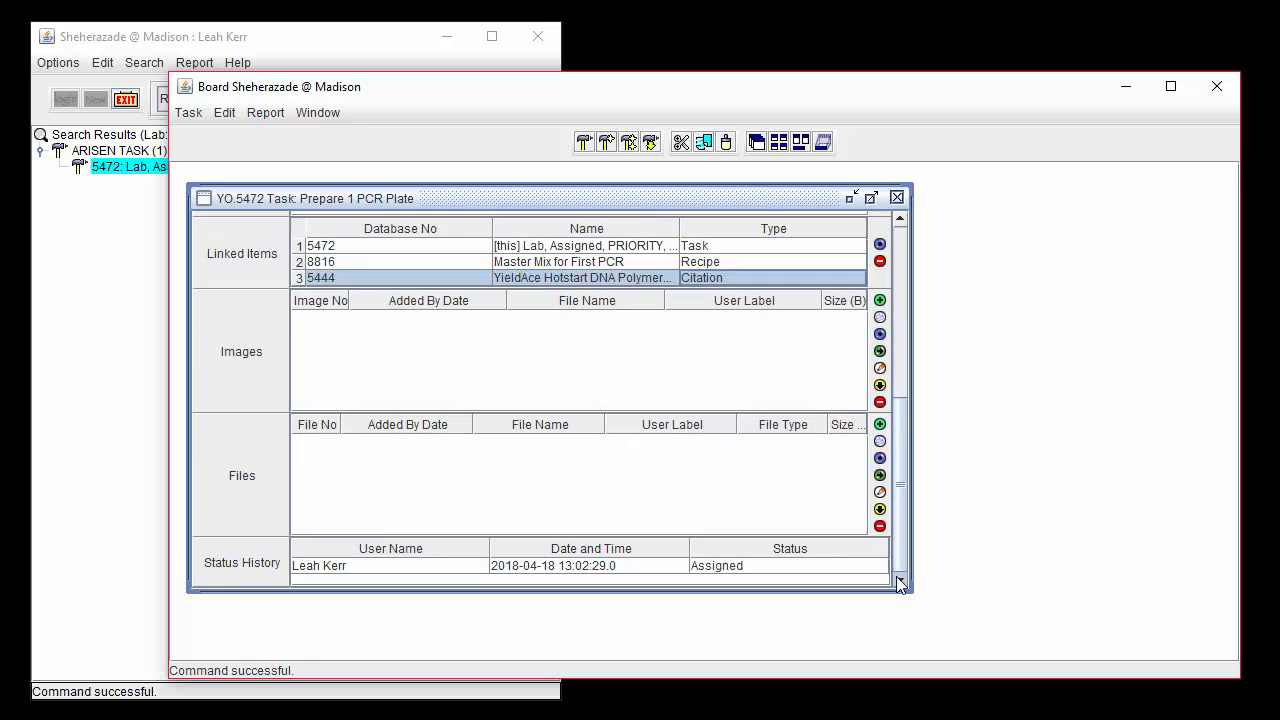
pyautogui.click(880, 301)
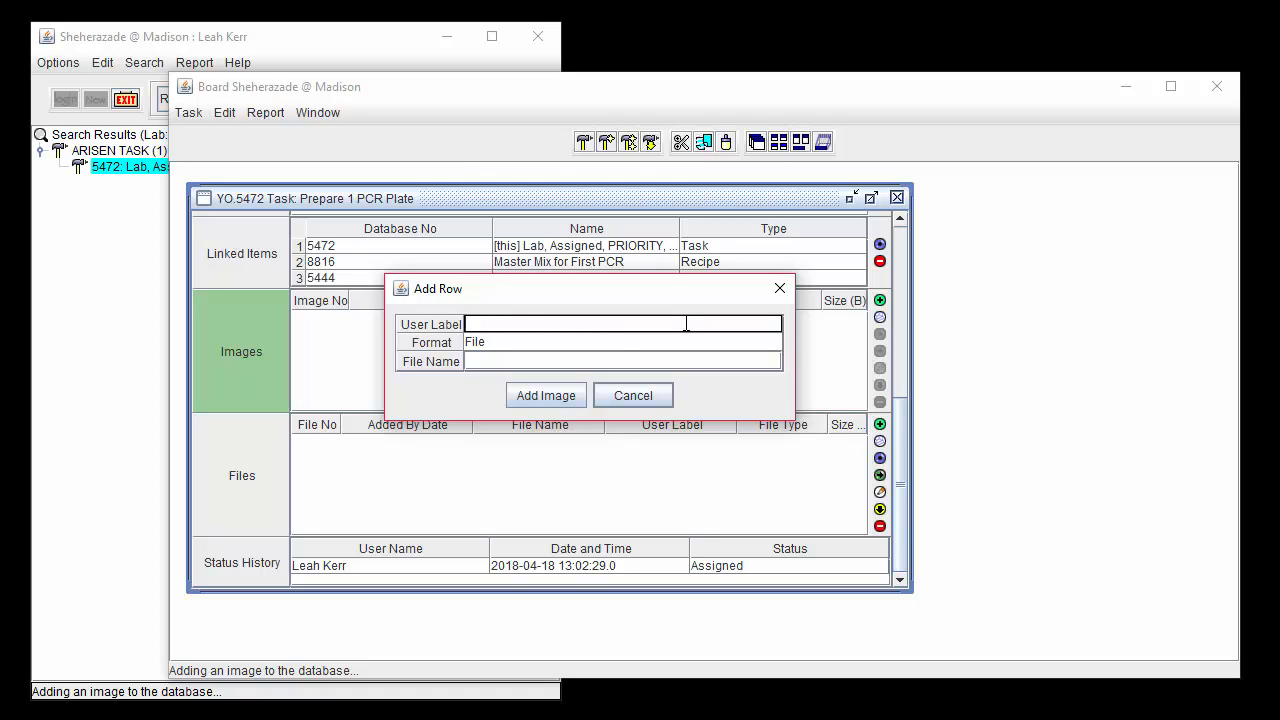
pyautogui.write('PCR Plate')
pyautogui.click(686, 342)
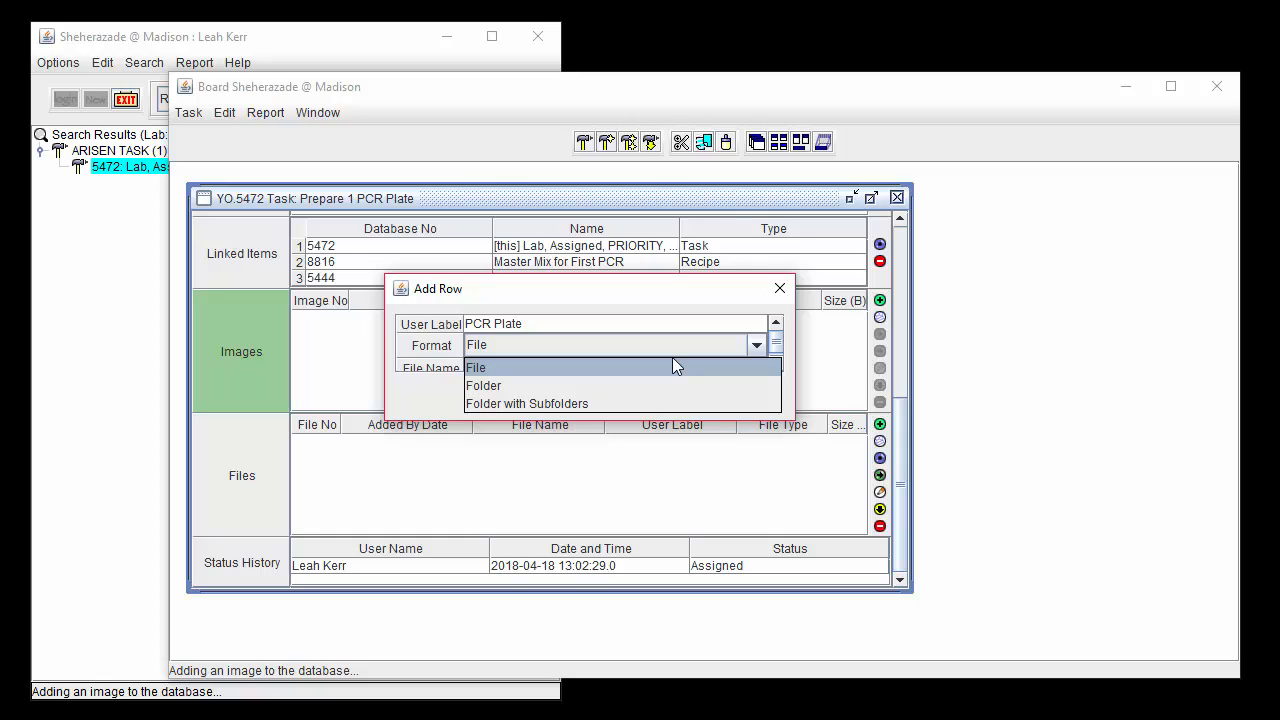
pyautogui.click(670, 367)
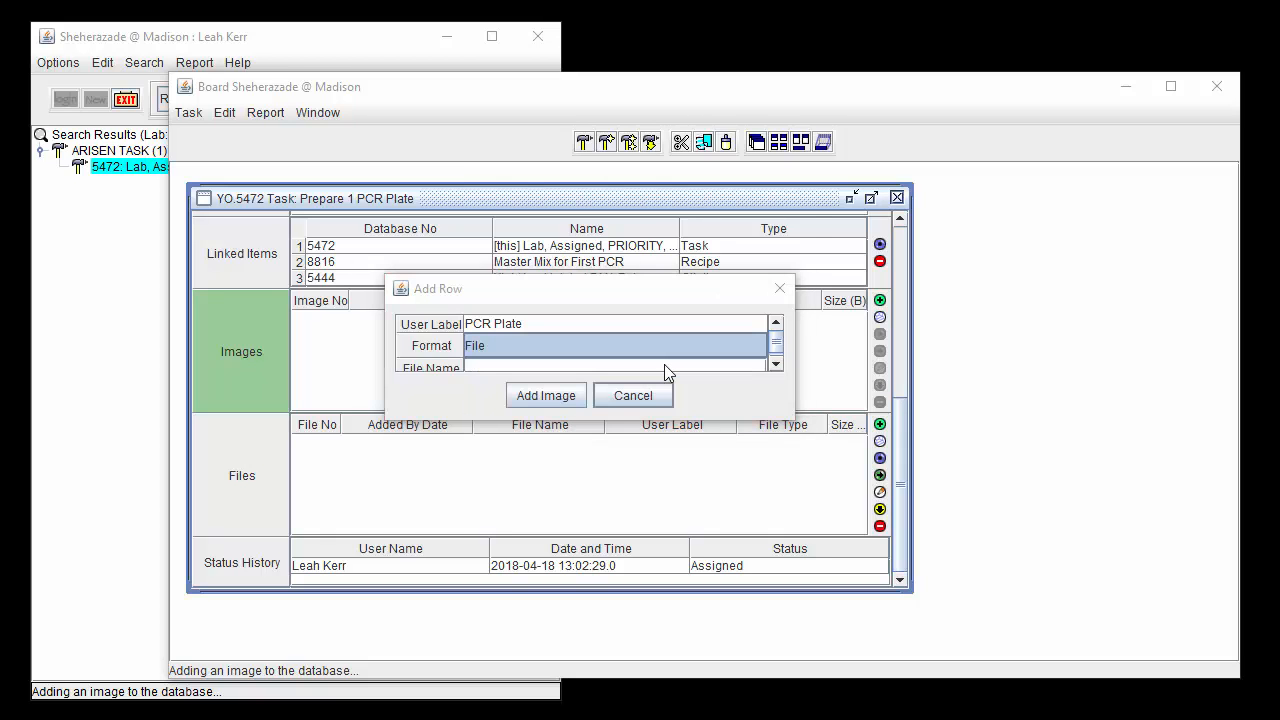
pyautogui.click(482, 284)
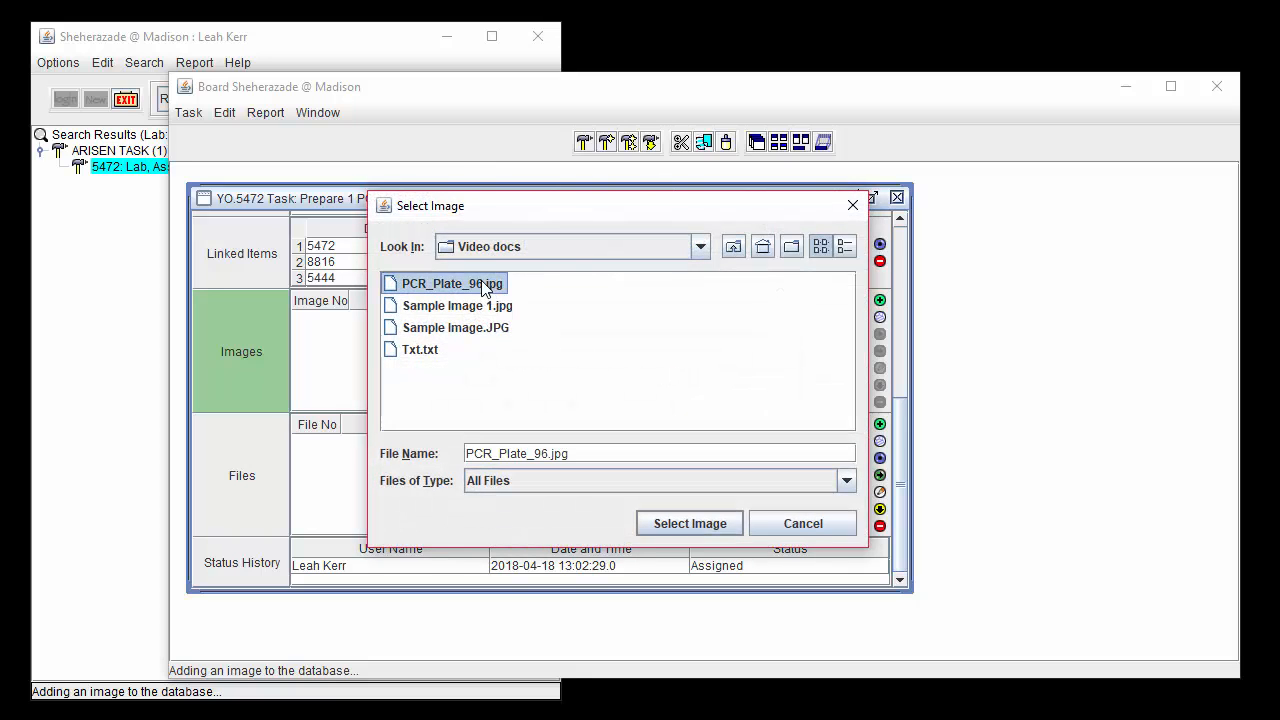
pyautogui.doubleClick(482, 284)
pyautogui.click(560, 402)
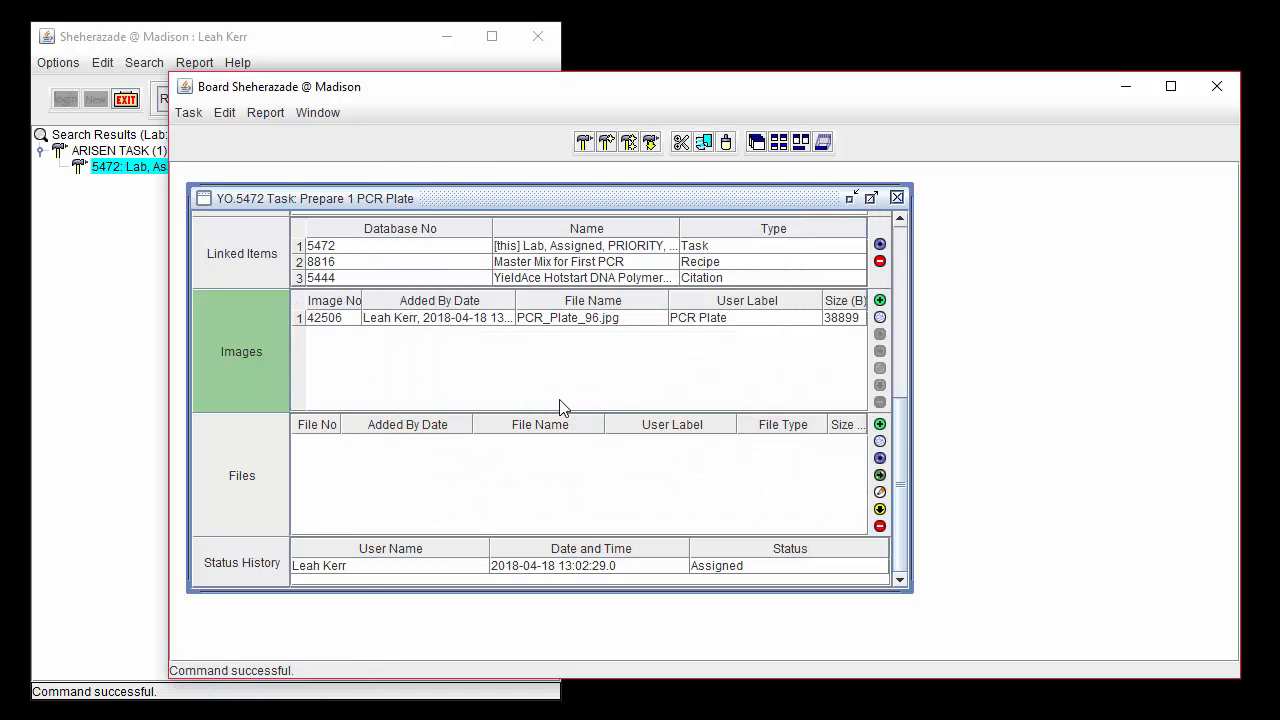
# View the PCR Plate image attached to the task and close the image window.
pyautogui.click(706, 320)
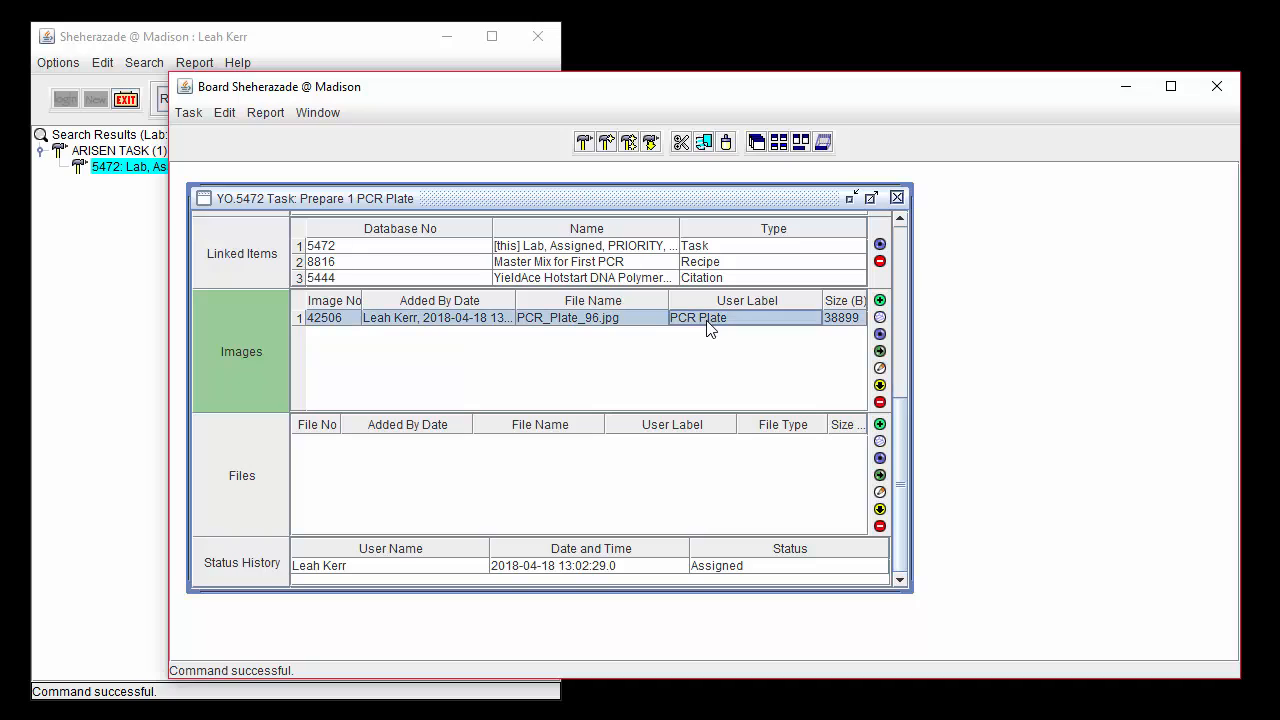
pyautogui.click(880, 336)
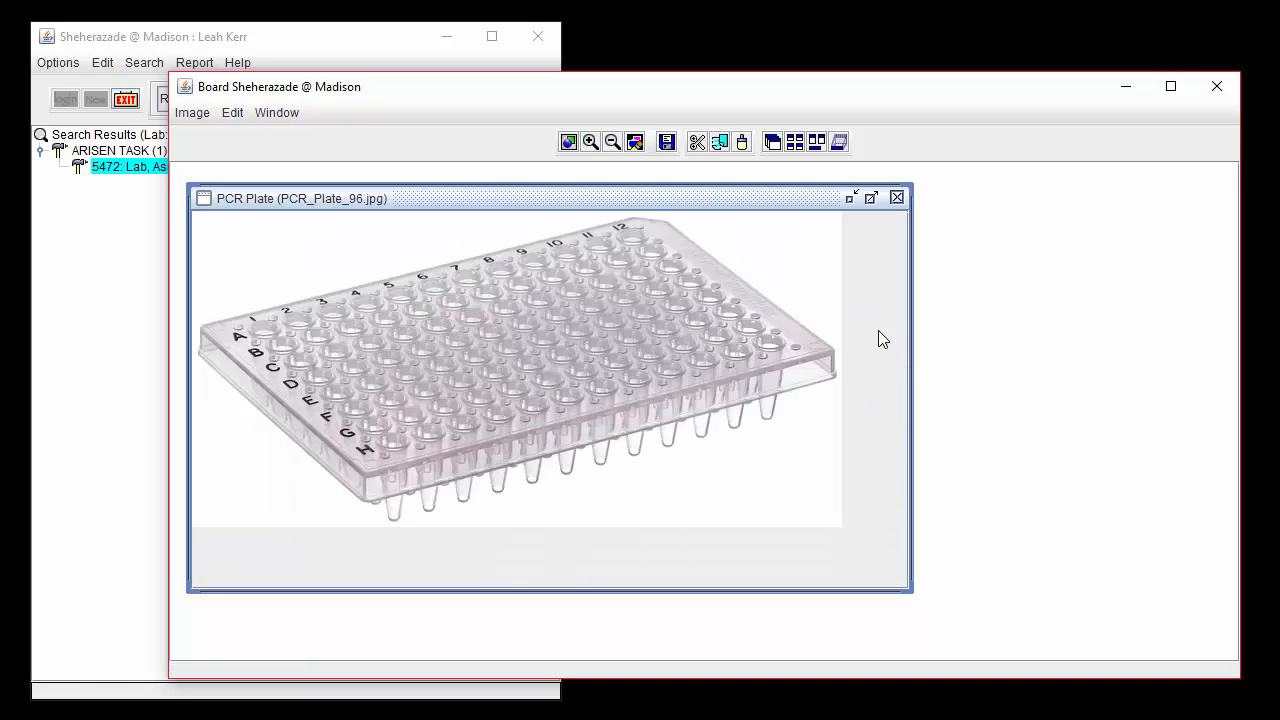
pyautogui.click(897, 197)
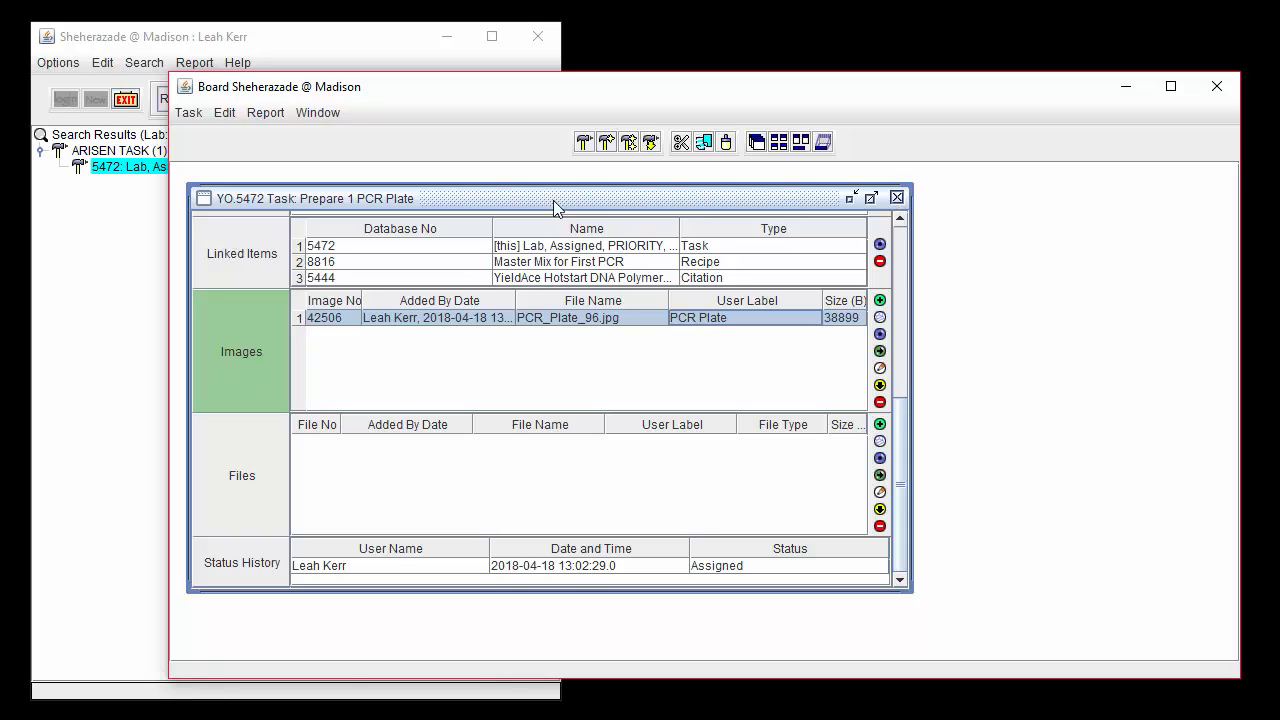
# Save the Prepare 1 PCR Plate task as a new task and set the copy's date needed to day 17.
pyautogui.click(201, 117)
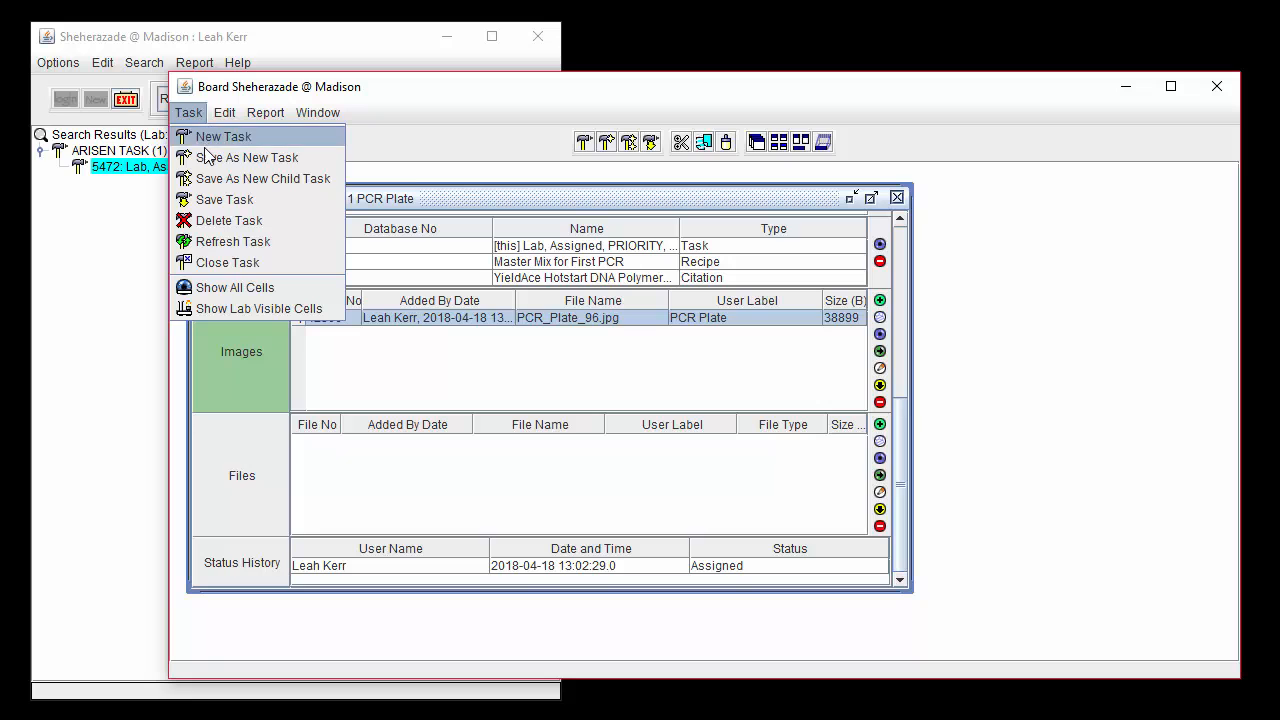
pyautogui.click(336, 166)
pyautogui.moveTo(336, 195); pyautogui.dragTo(650, 260)
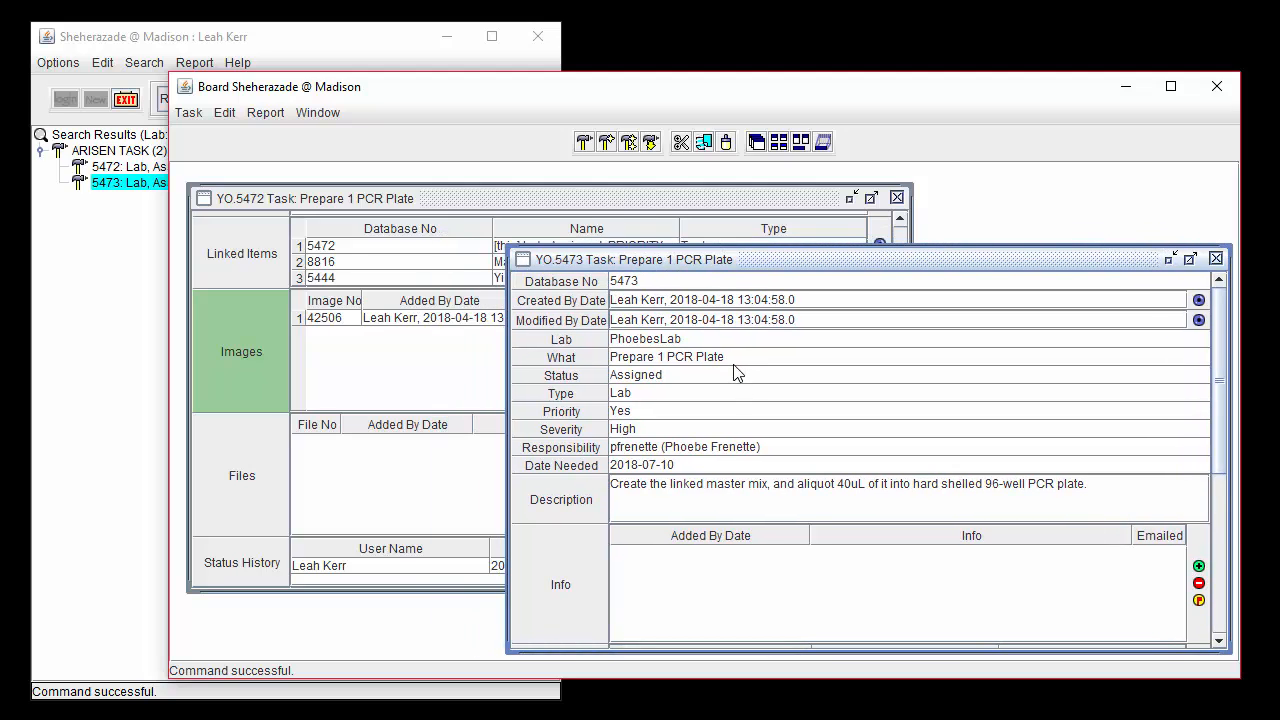
pyautogui.click(722, 466)
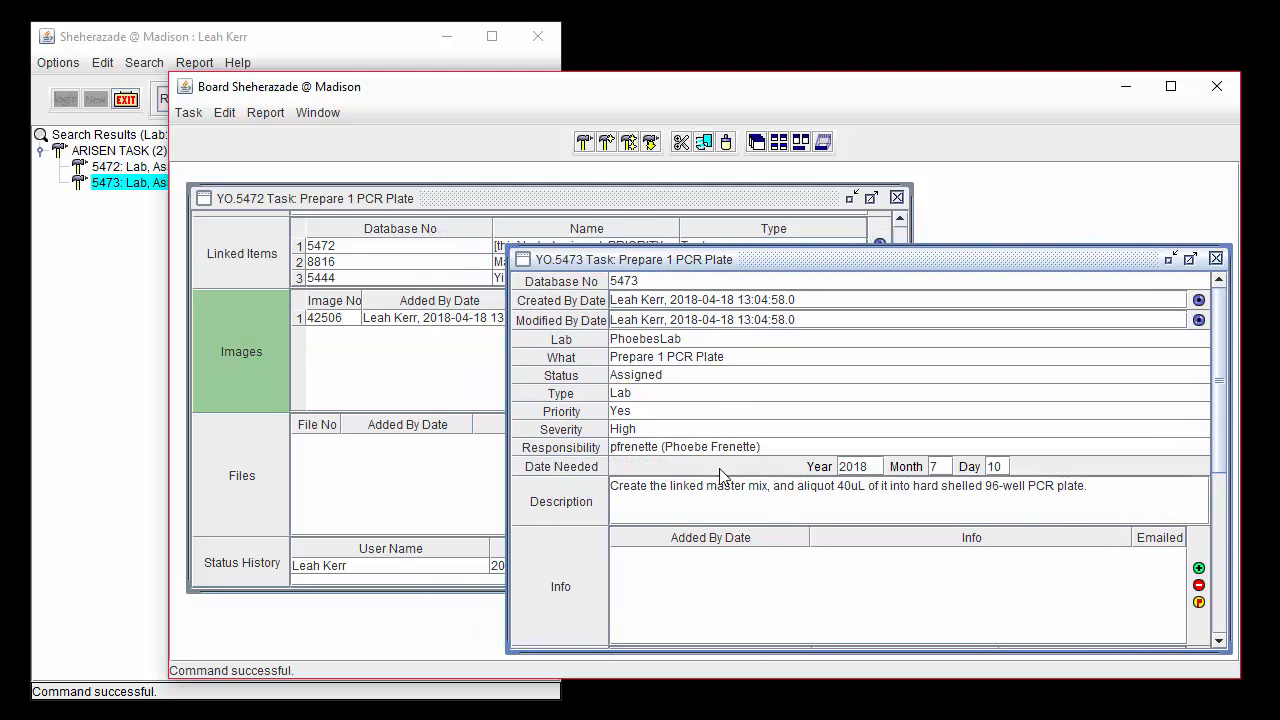
pyautogui.click(1008, 466)
pyautogui.press('BackSpace')
pyautogui.write('7')
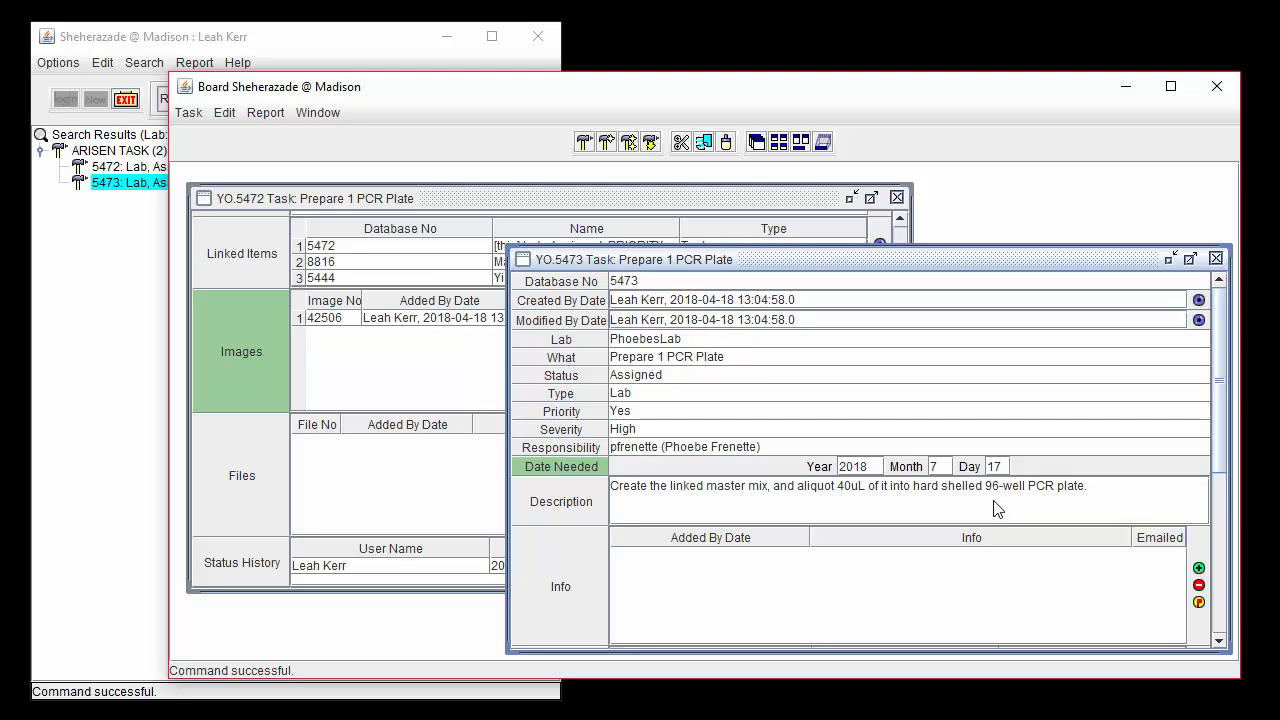
# Delete the new copy of the Prepare 1 PCR Plate task.
pyautogui.click(193, 116)
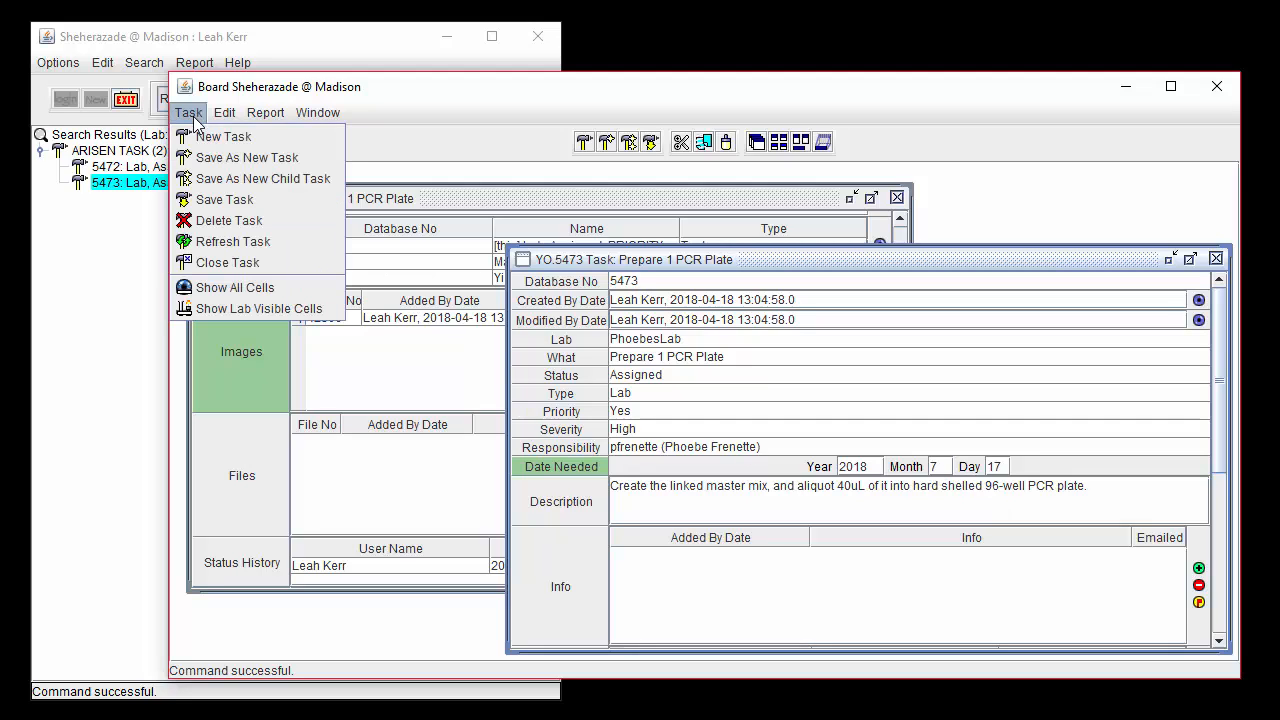
pyautogui.click(309, 221)
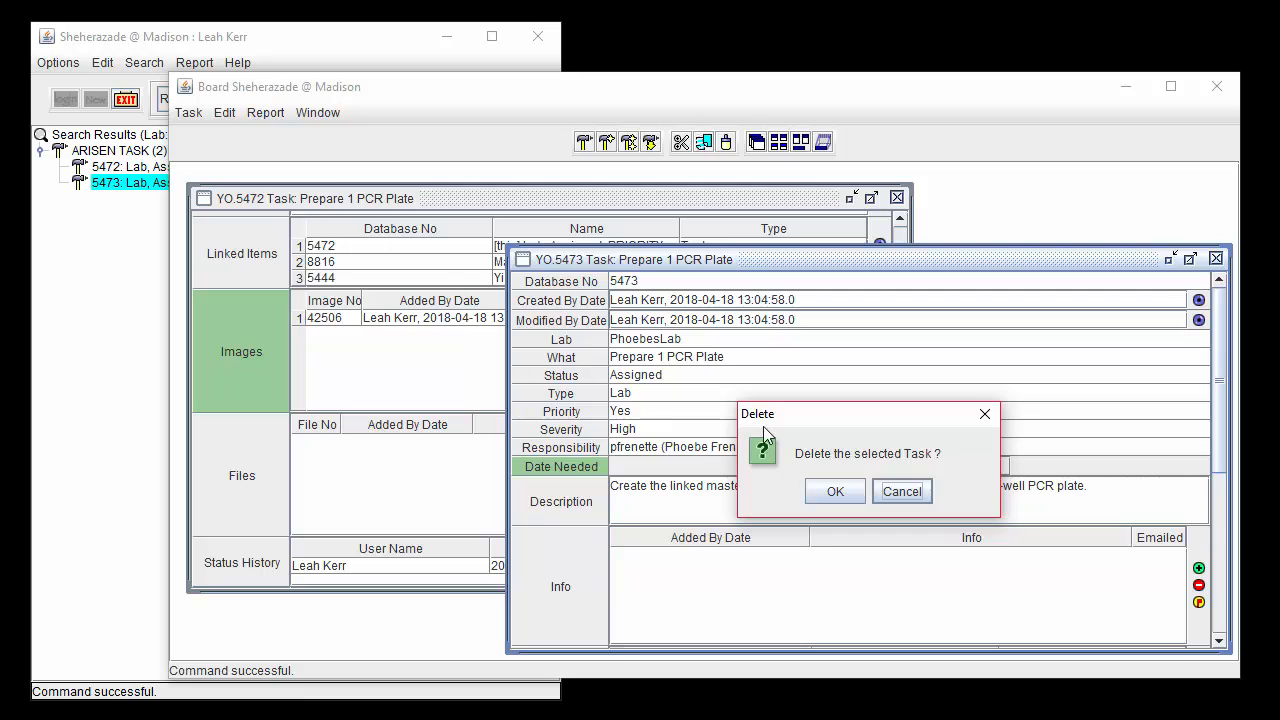
pyautogui.click(857, 499)
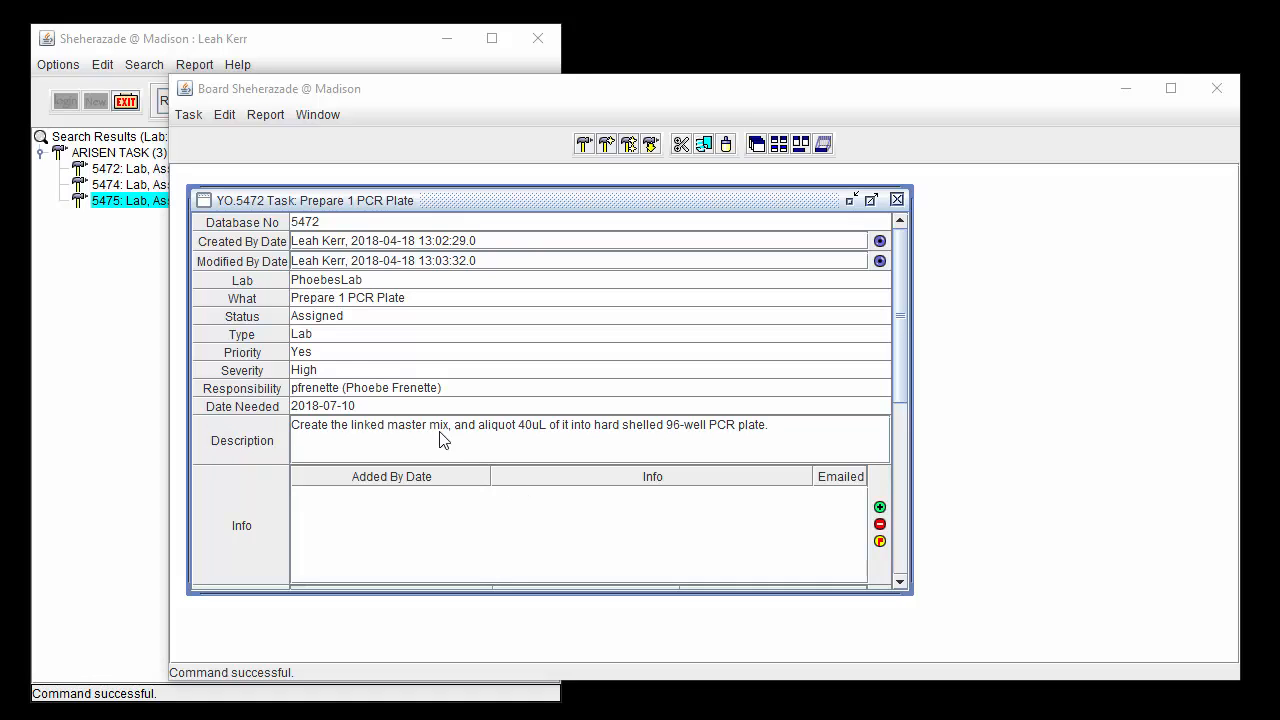
# Save the original Prepare 1 PCR Plate task as a new child task and move its window clear of the parent.
pyautogui.click(190, 116)
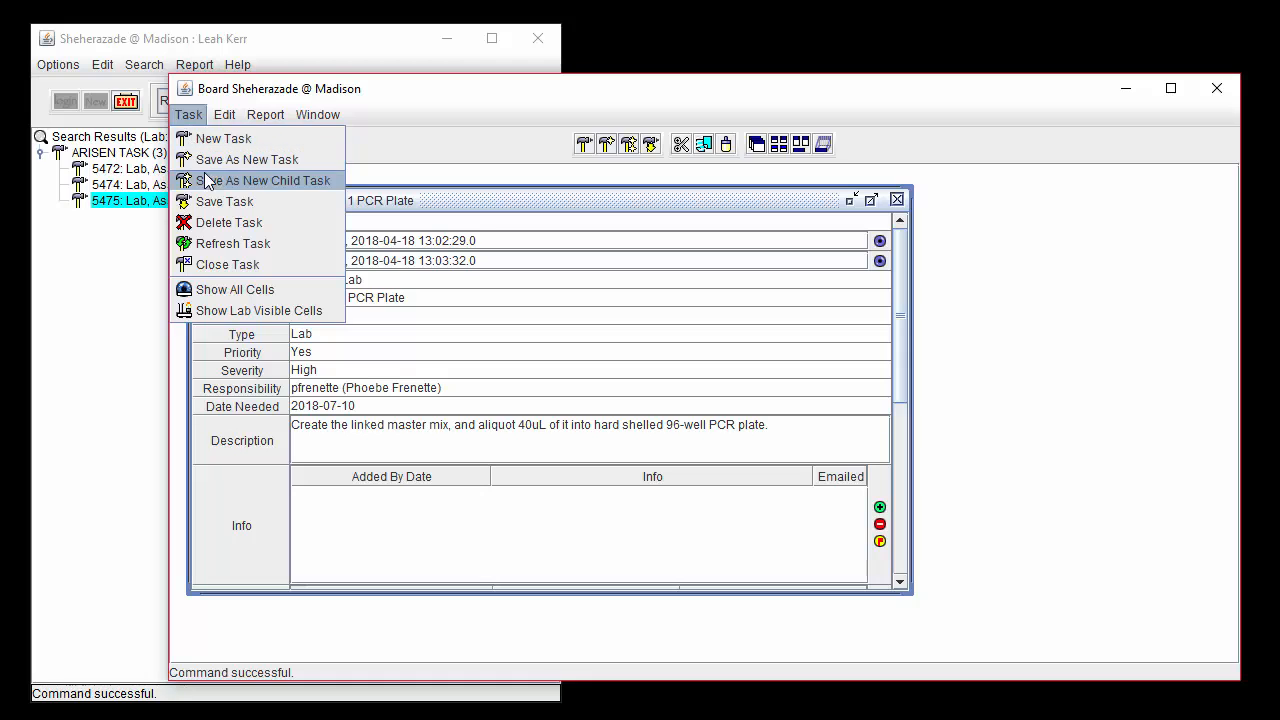
pyautogui.click(263, 181)
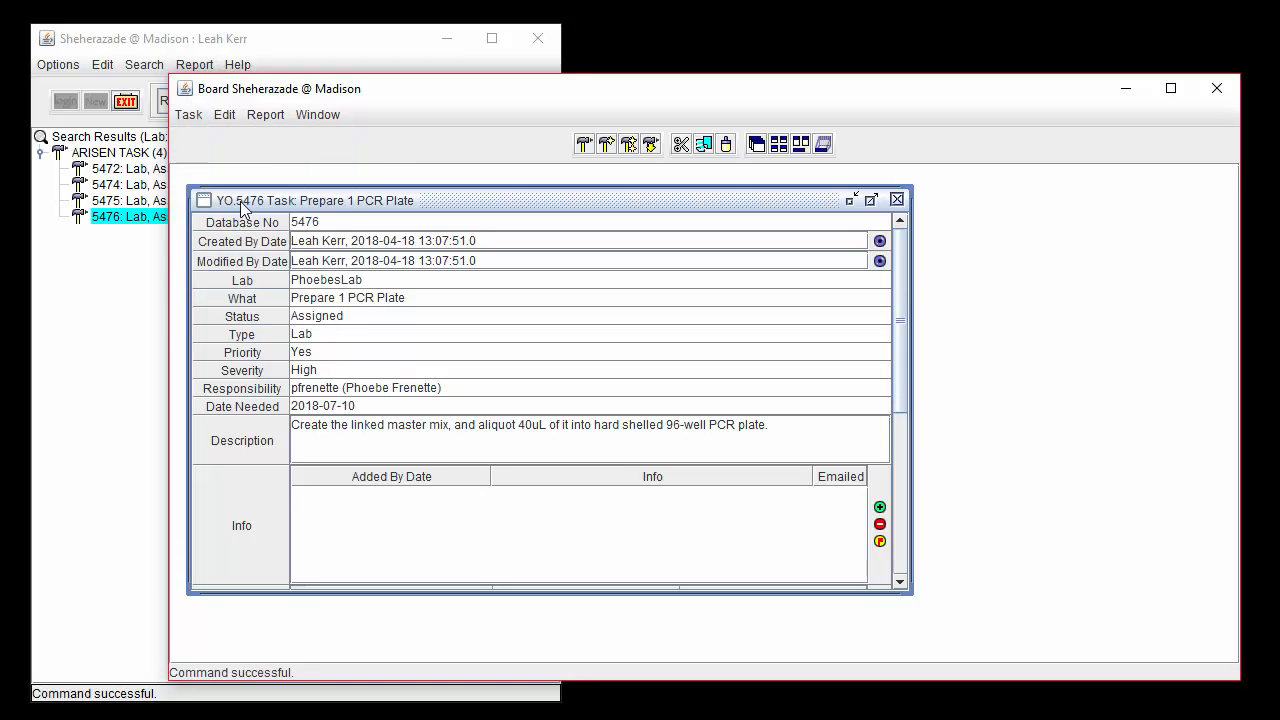
pyautogui.moveTo(370, 222); pyautogui.dragTo(550, 264)
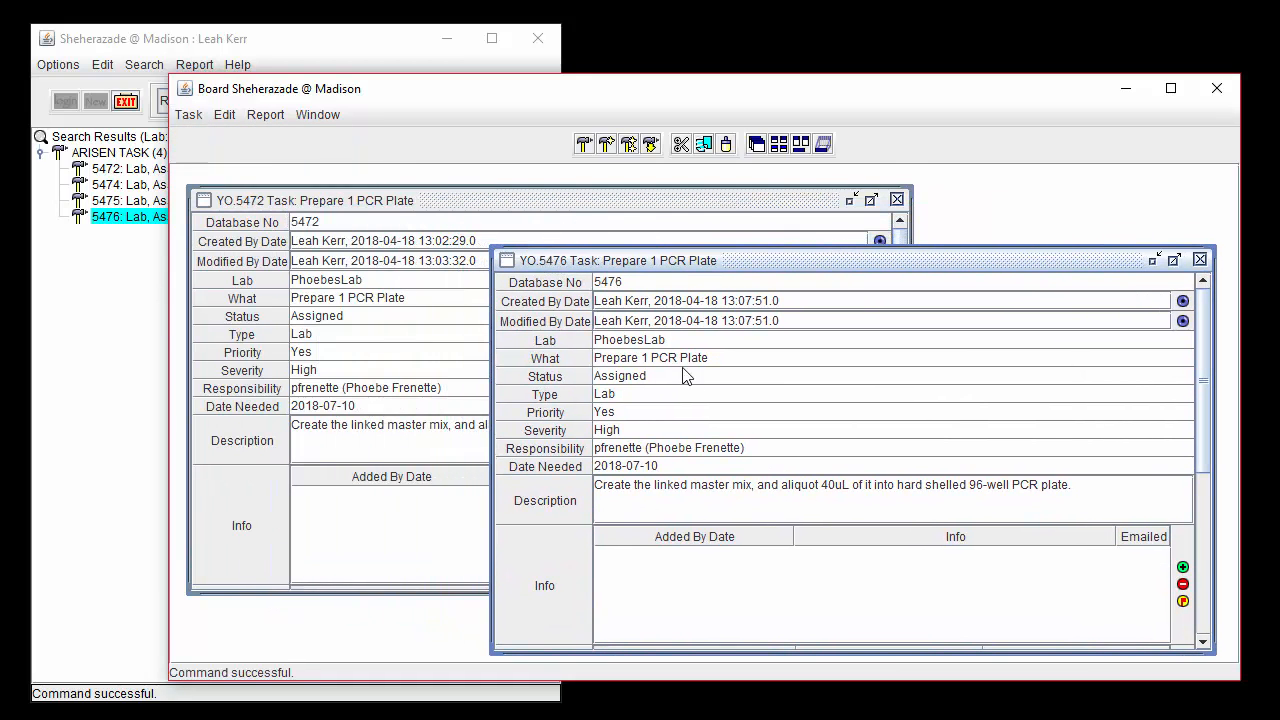
# Assign responsibility for the child task to a different lab member and select the parent task in its linked items.
pyautogui.click(740, 450)
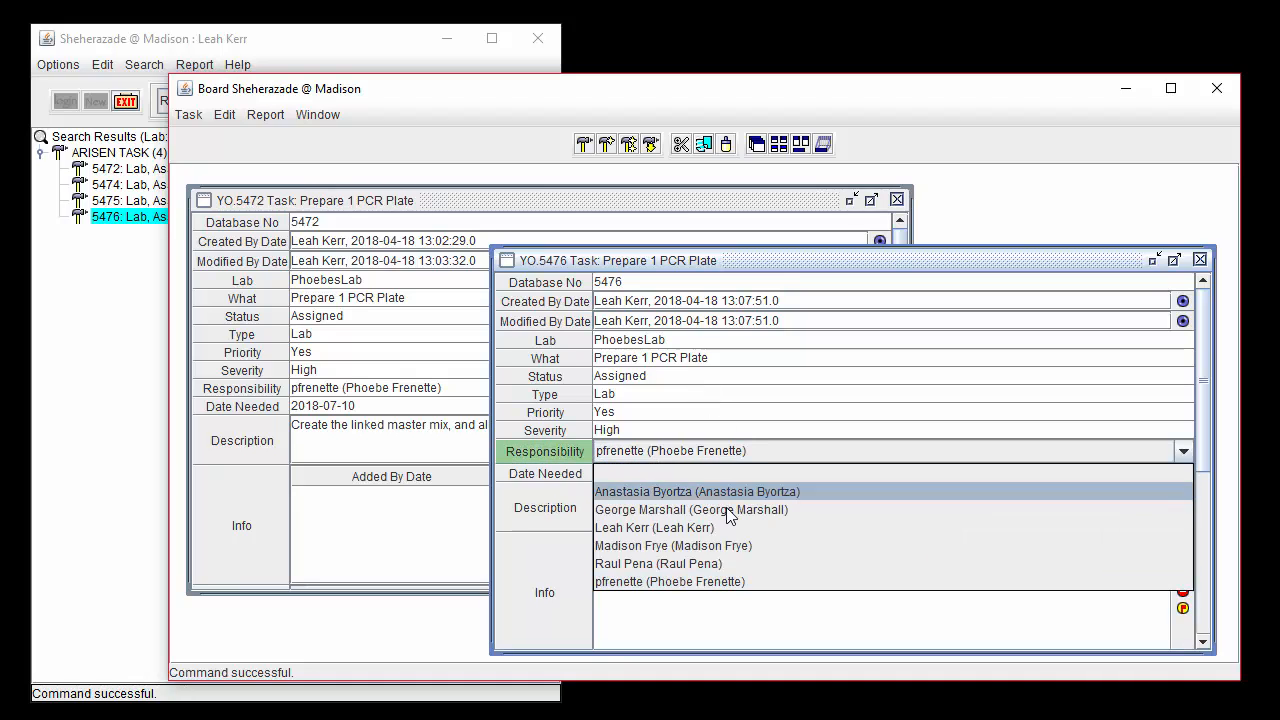
pyautogui.click(723, 564)
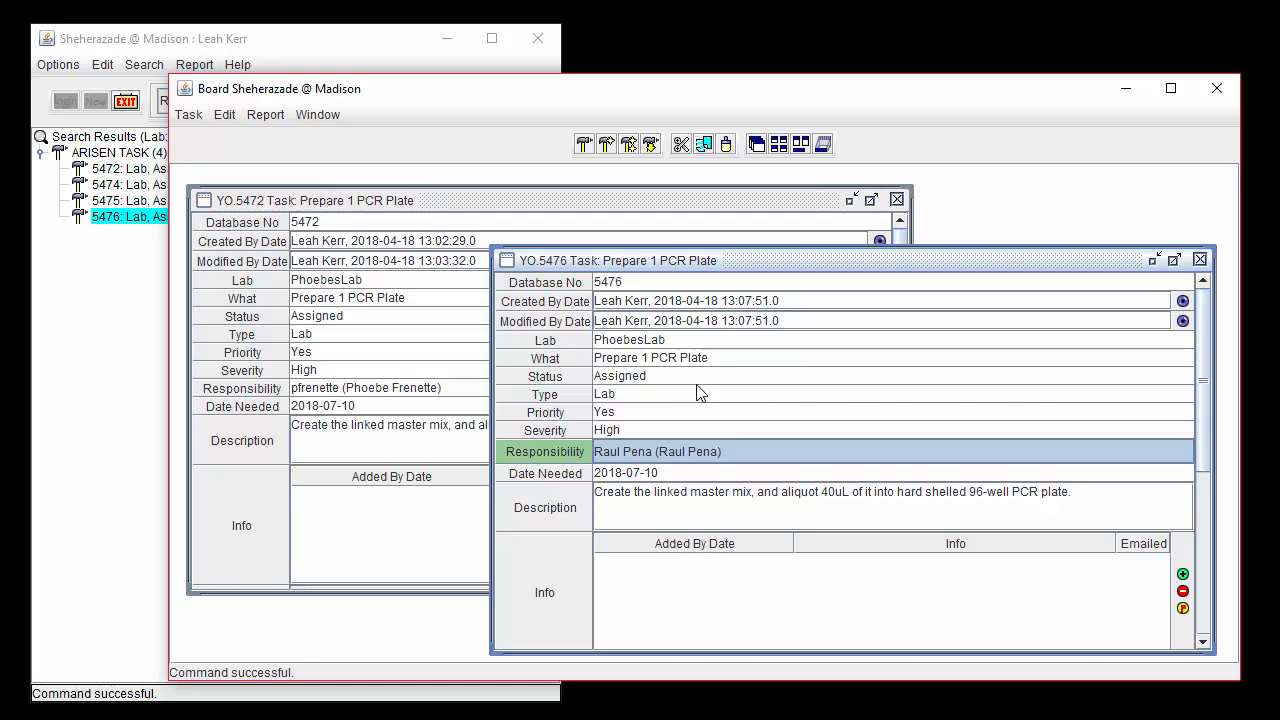
pyautogui.scroll(-5, 697, 392)
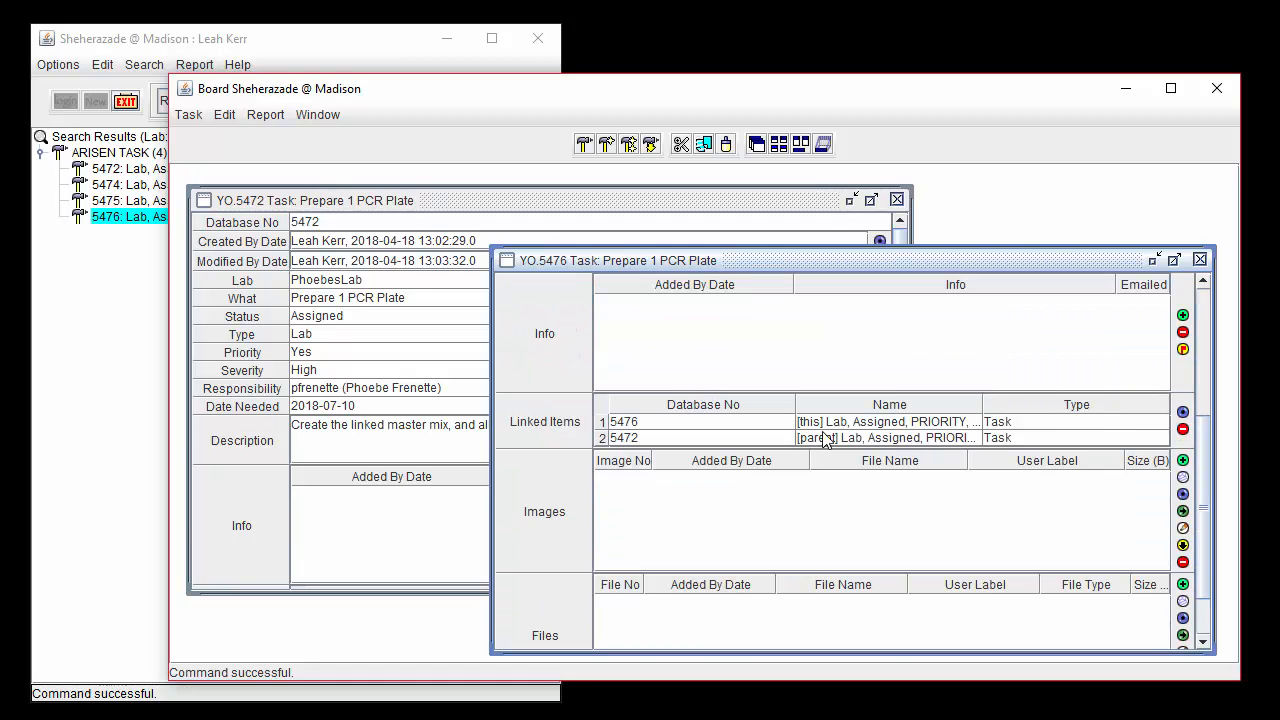
pyautogui.click(920, 440)
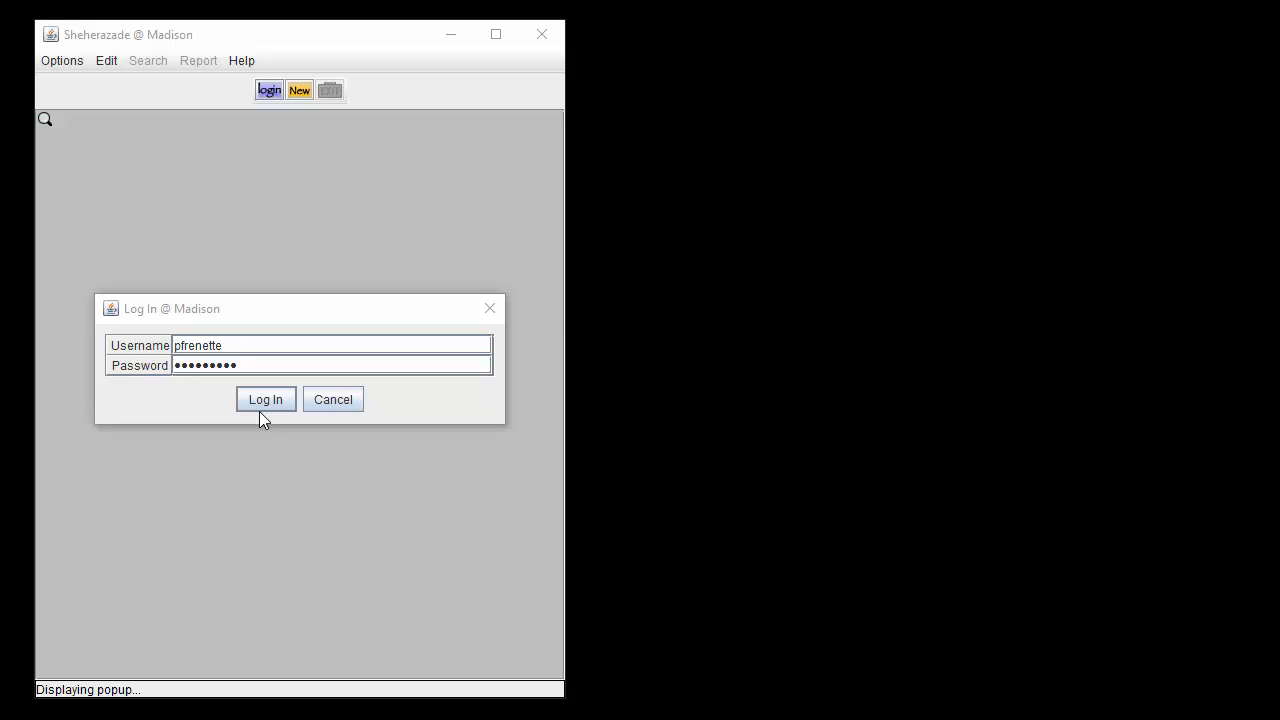
# Log in with the responsible member's filled-in credentials and open the lab profile.
pyautogui.click(259, 404)
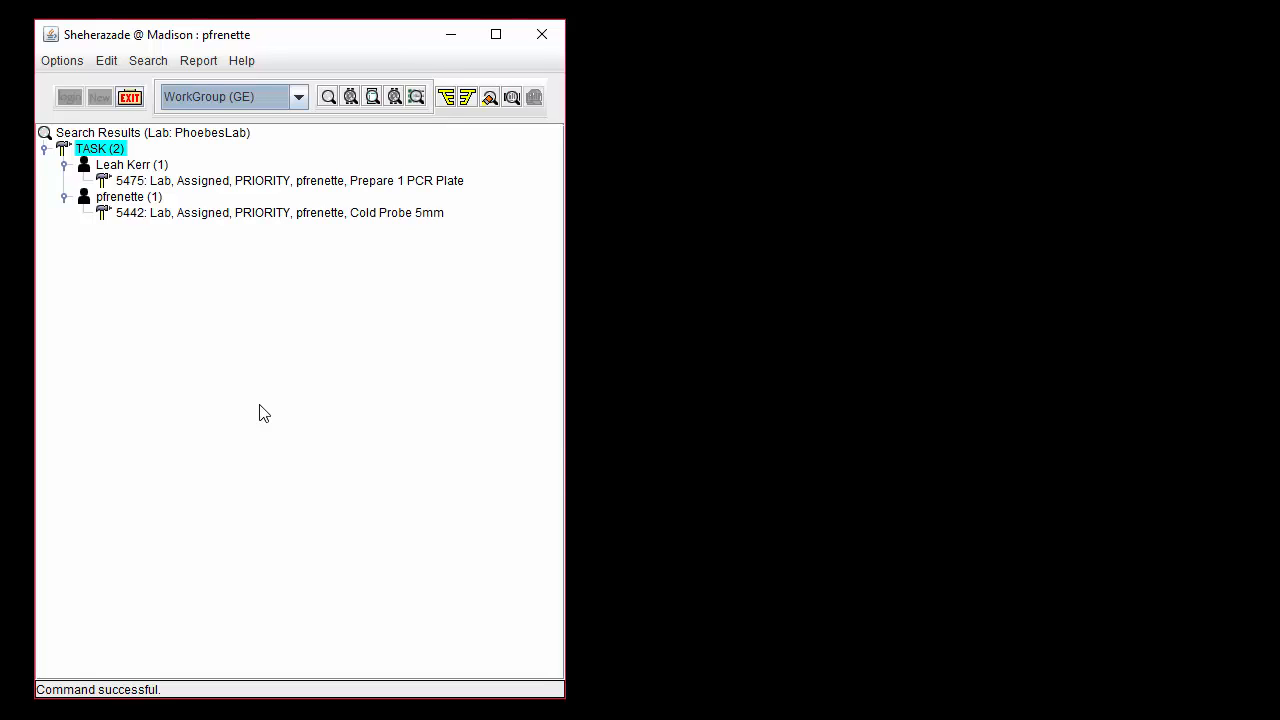
pyautogui.click(45, 70)
pyautogui.moveTo(153, 344)
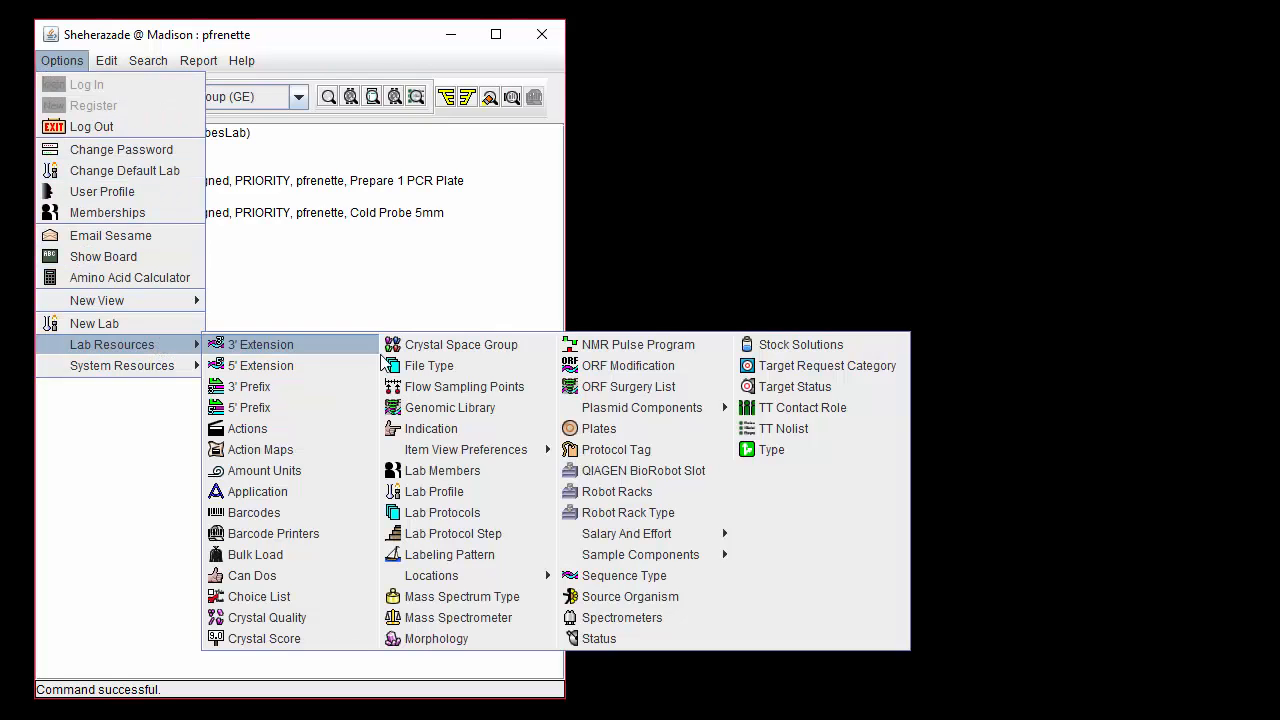
pyautogui.click(469, 497)
# Examine the Login Show Tasks and Show Task Status settings in the PhoebesLab profile, keeping Assigned, and close the profile.
pyautogui.scroll(-9, 680, 403)
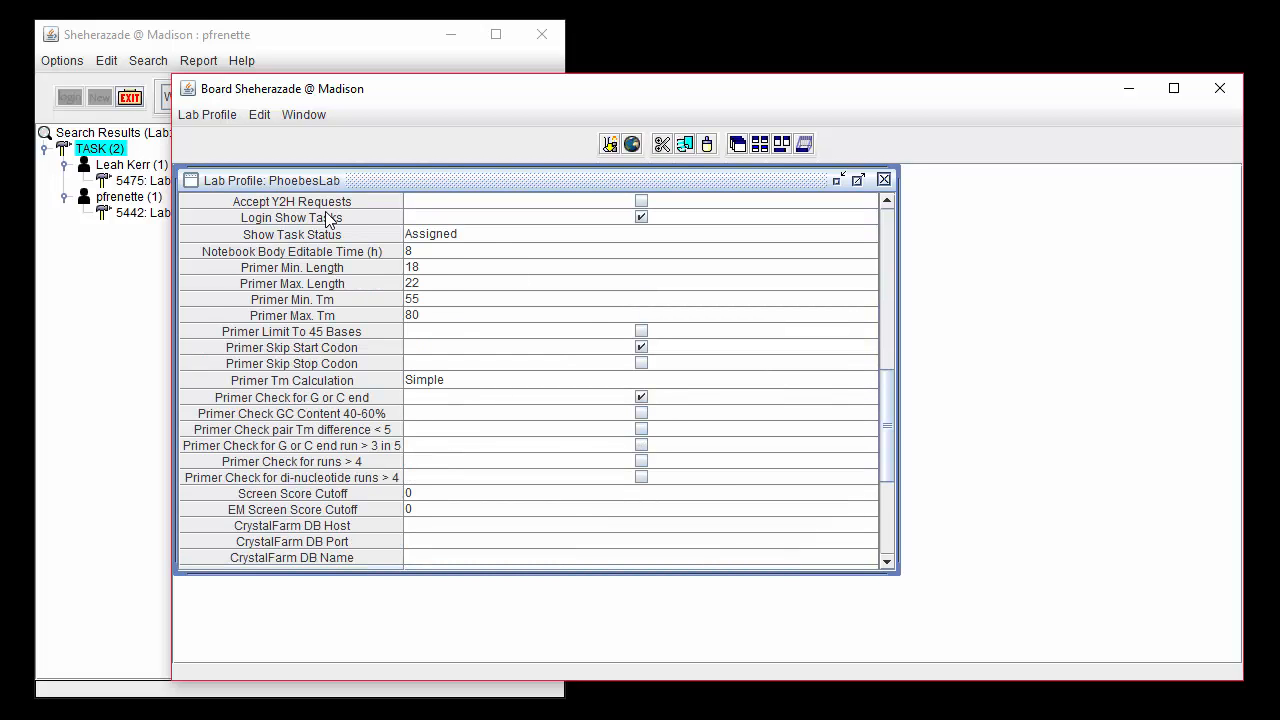
pyautogui.click(450, 216)
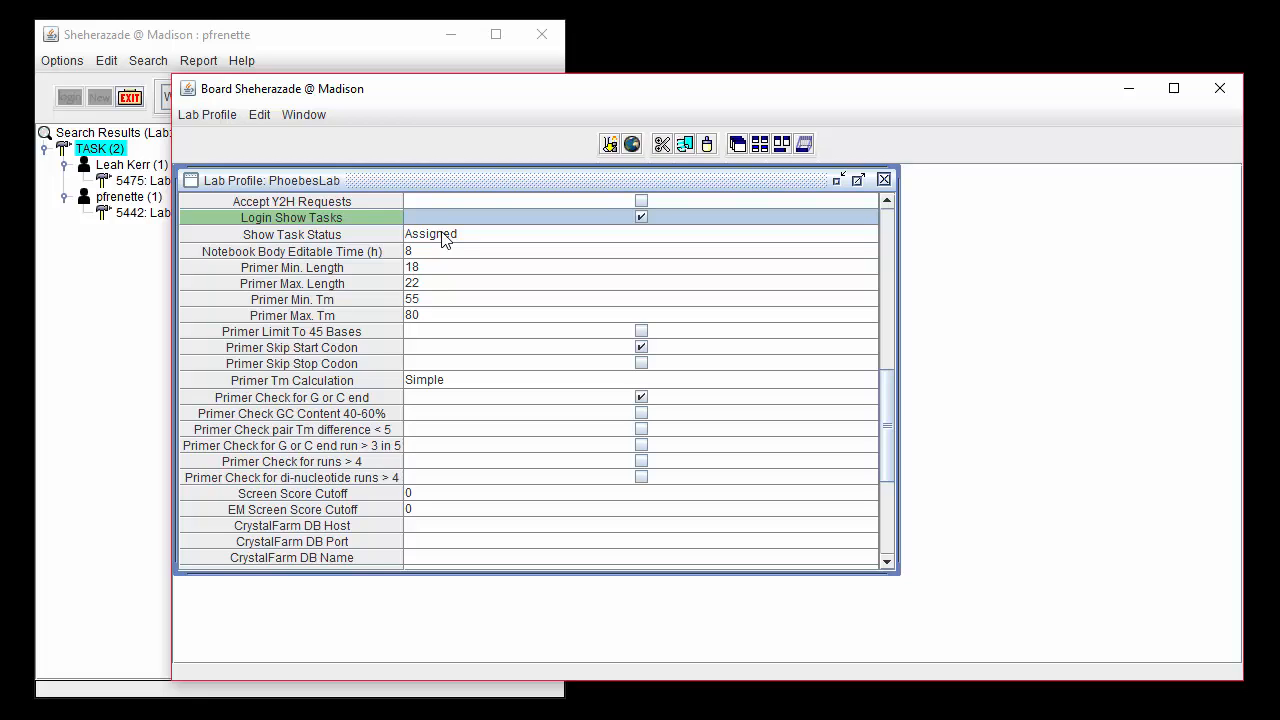
pyautogui.click(445, 240)
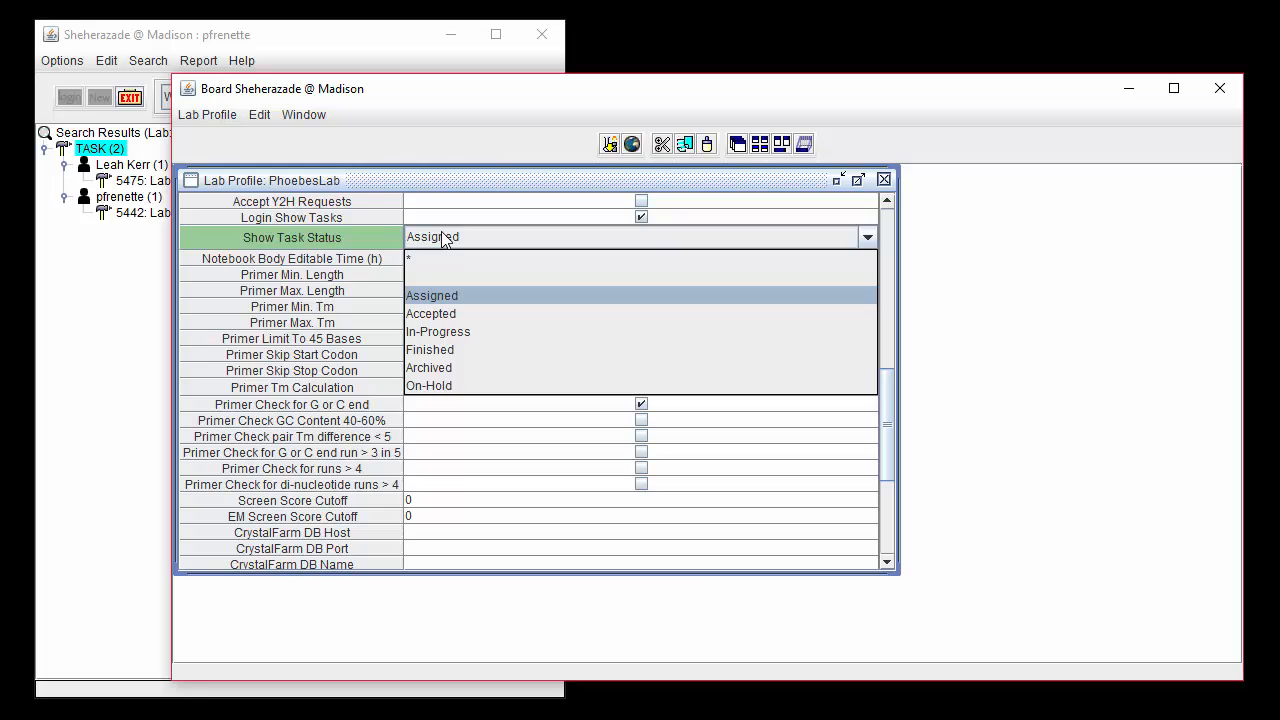
pyautogui.click(442, 236)
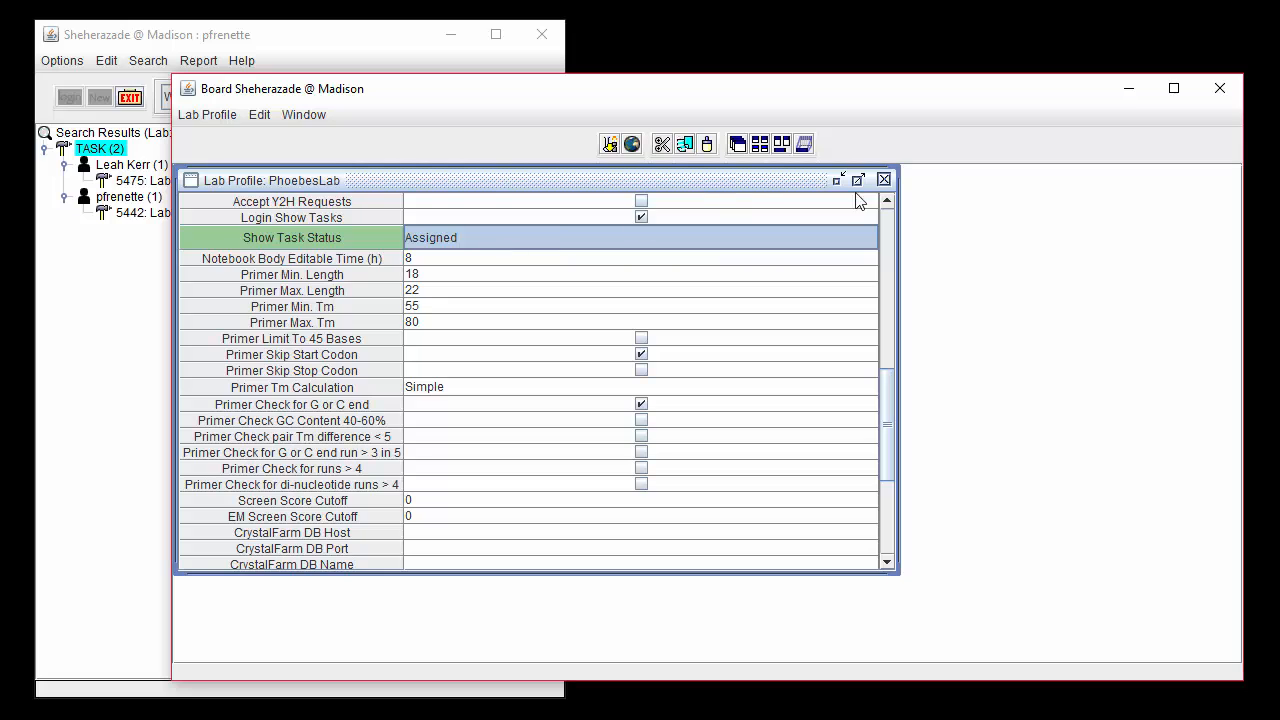
pyautogui.click(884, 179)
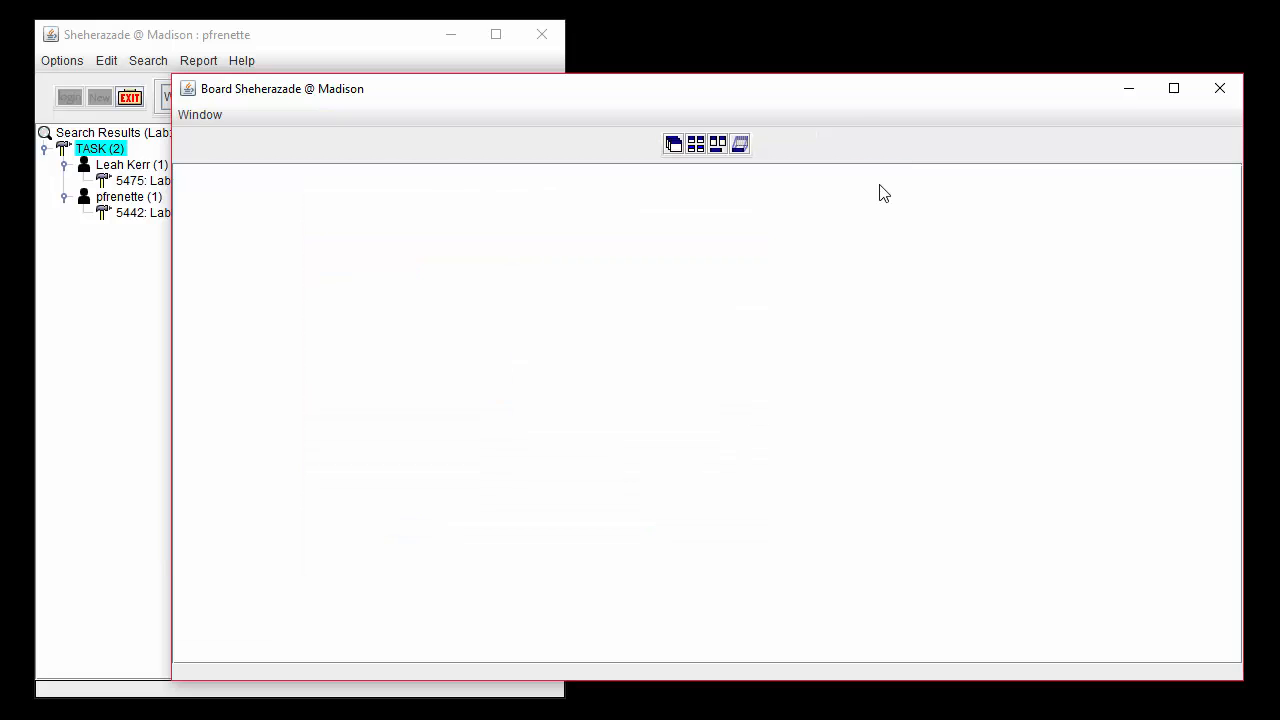
# Open the assigned Prepare 1 PCR Plate task from the login search results and set its status to Accepted.
pyautogui.click(153, 290)
pyautogui.click(280, 184)
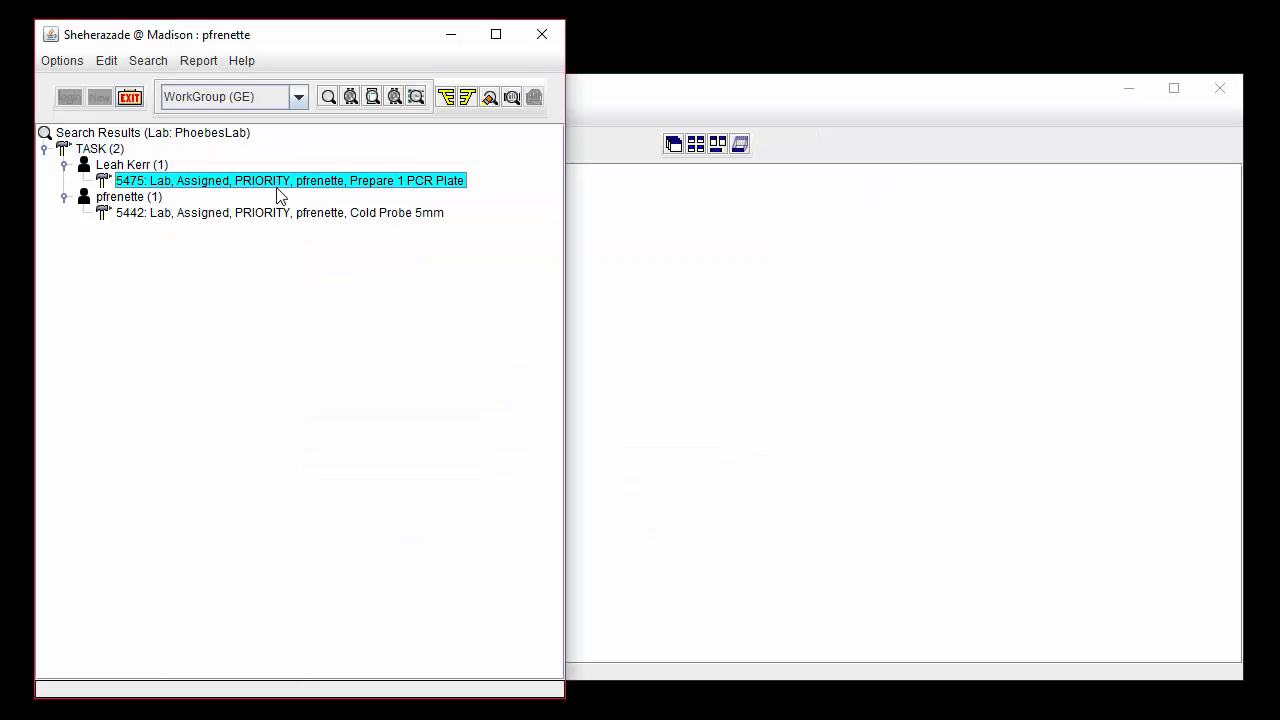
pyautogui.doubleClick(336, 181)
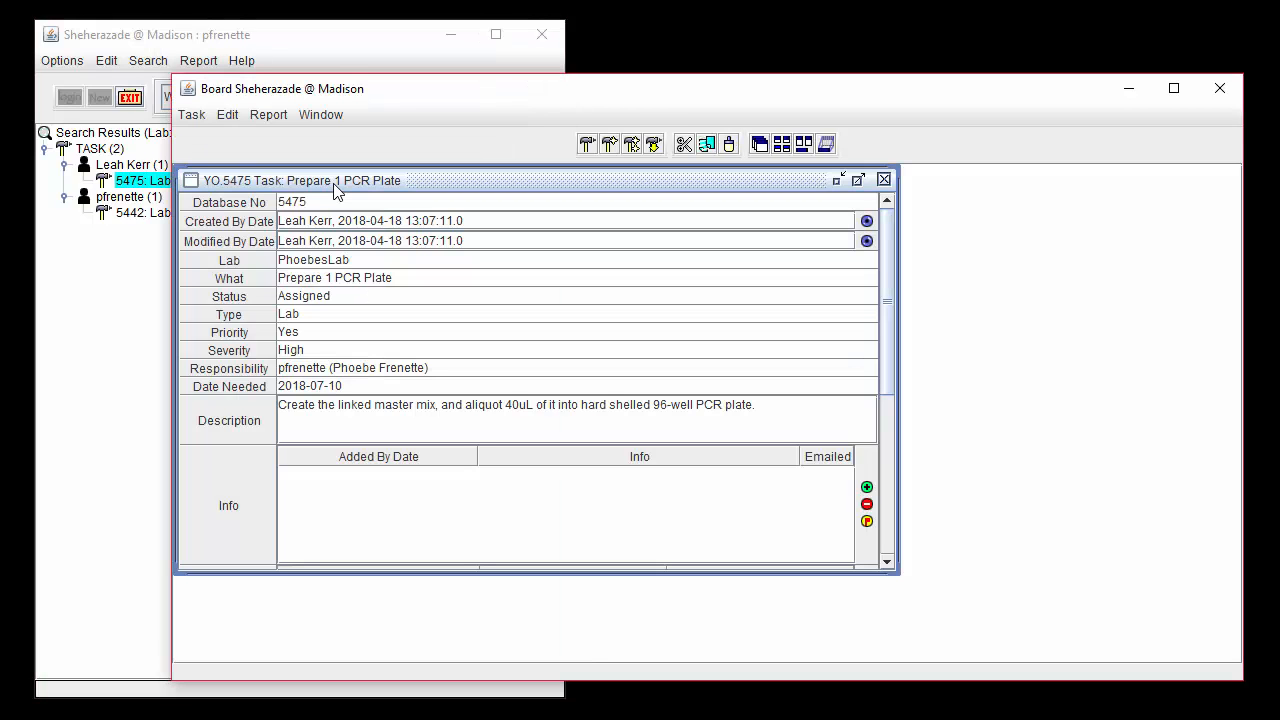
pyautogui.click(351, 296)
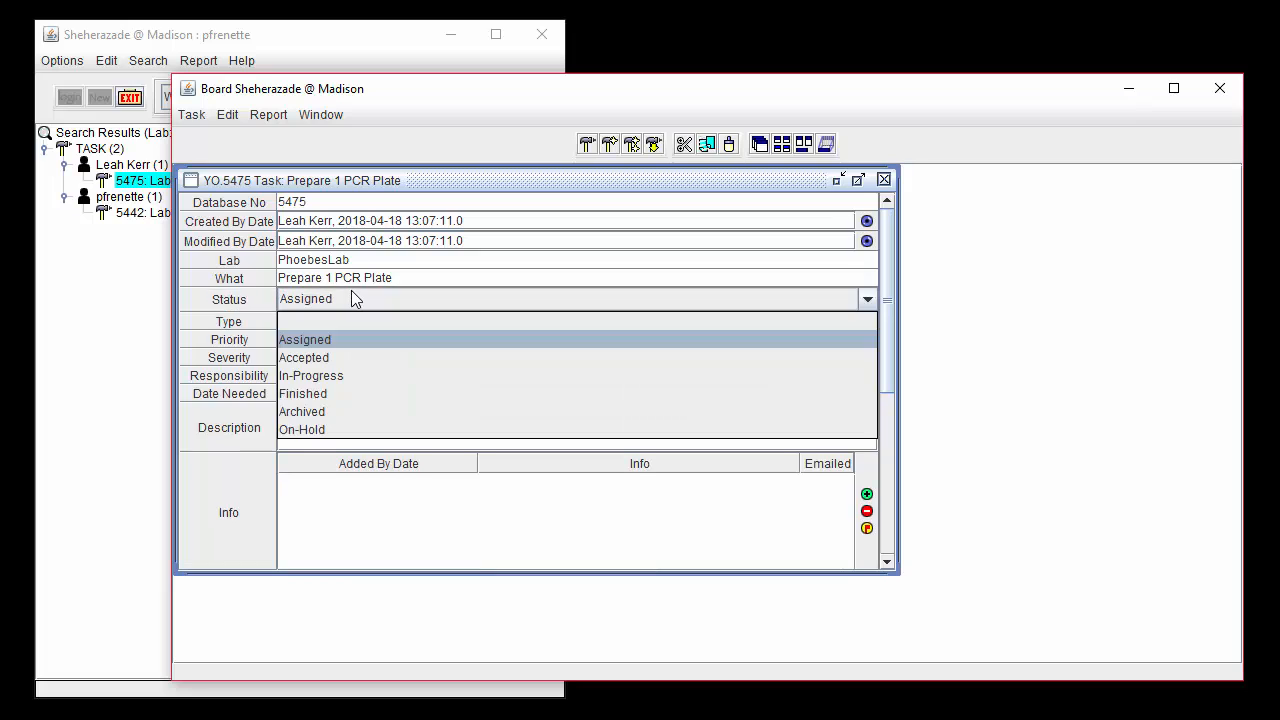
pyautogui.click(348, 358)
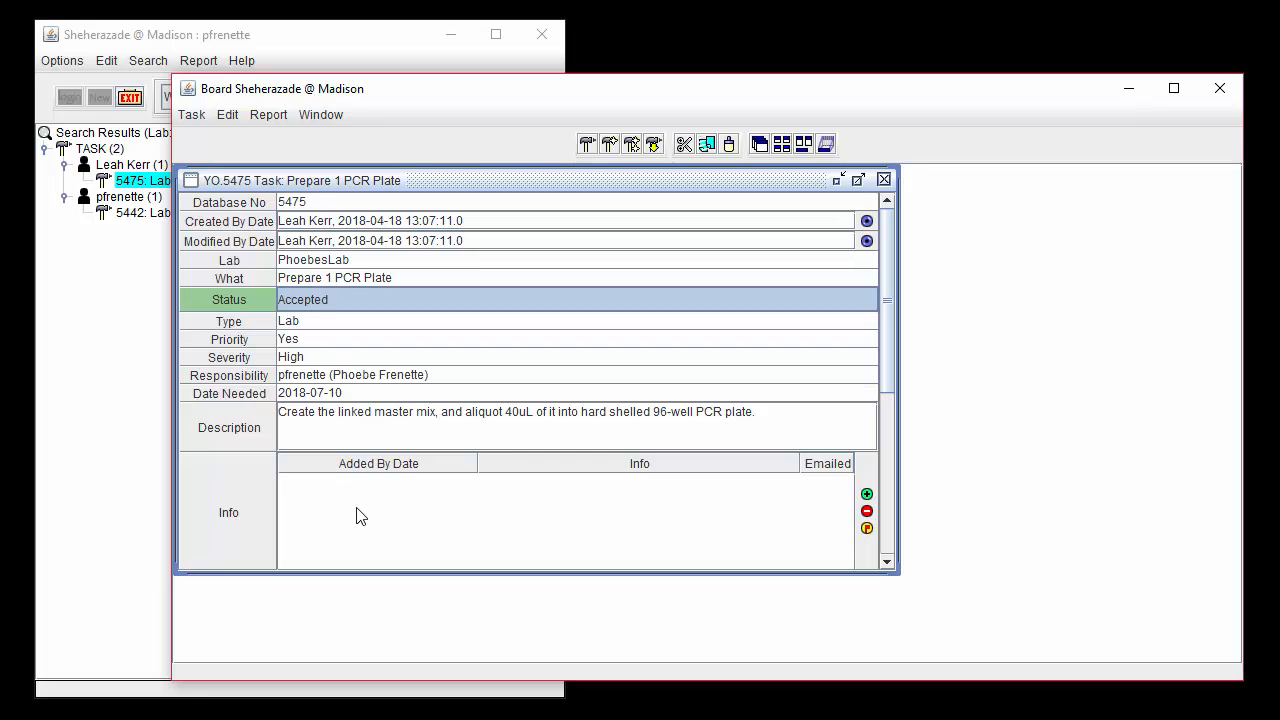
# Add an Info entry reading "Running low on YieldAce. I will order more." and save the task.
pyautogui.click(868, 494)
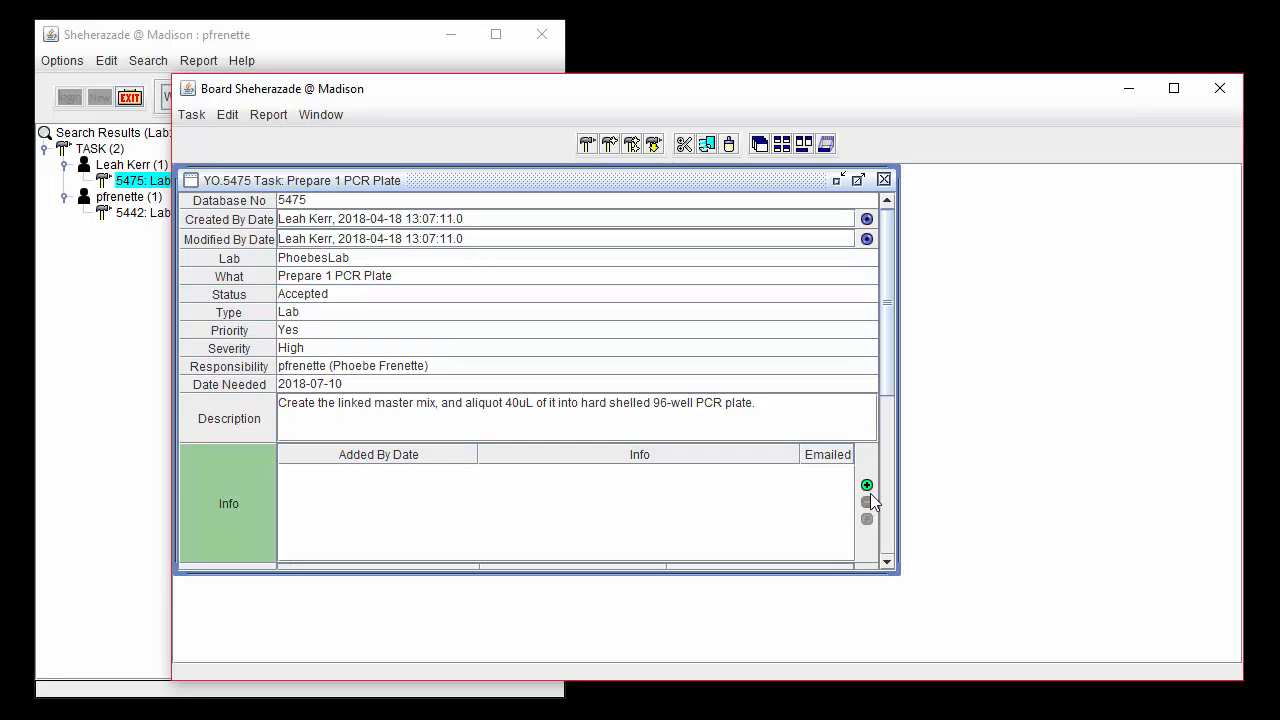
pyautogui.click(866, 485)
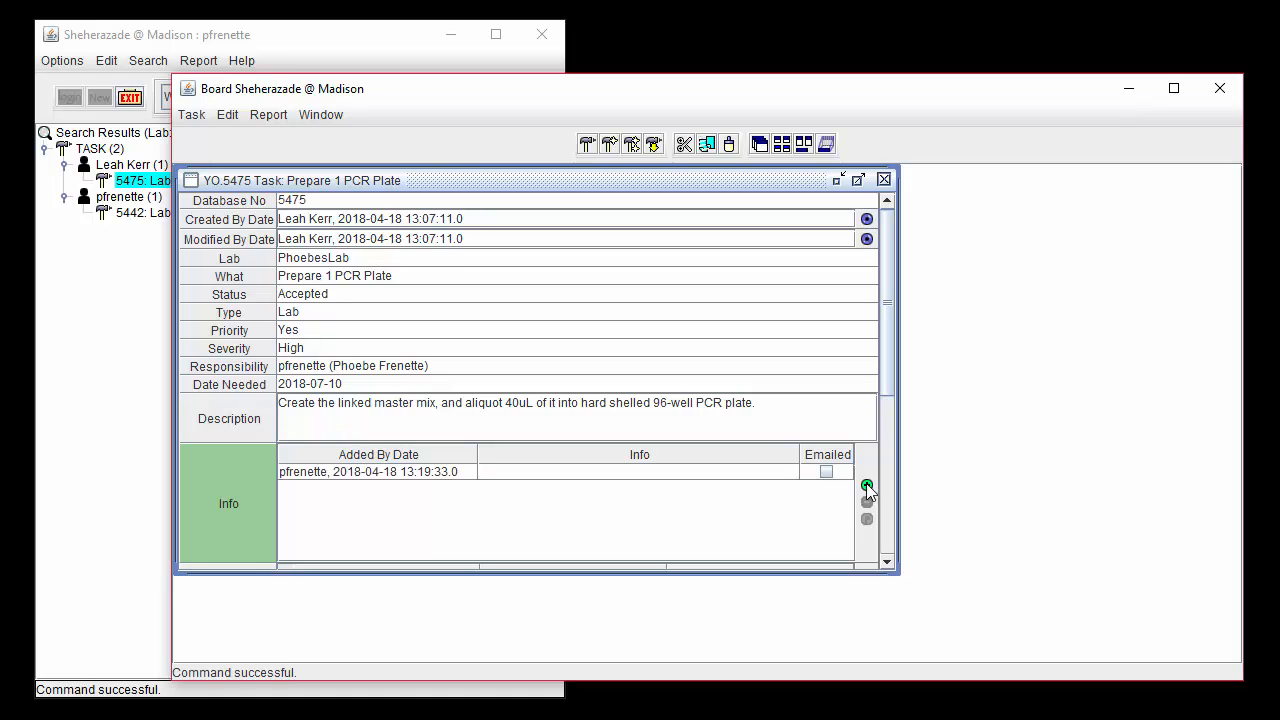
pyautogui.click(666, 473)
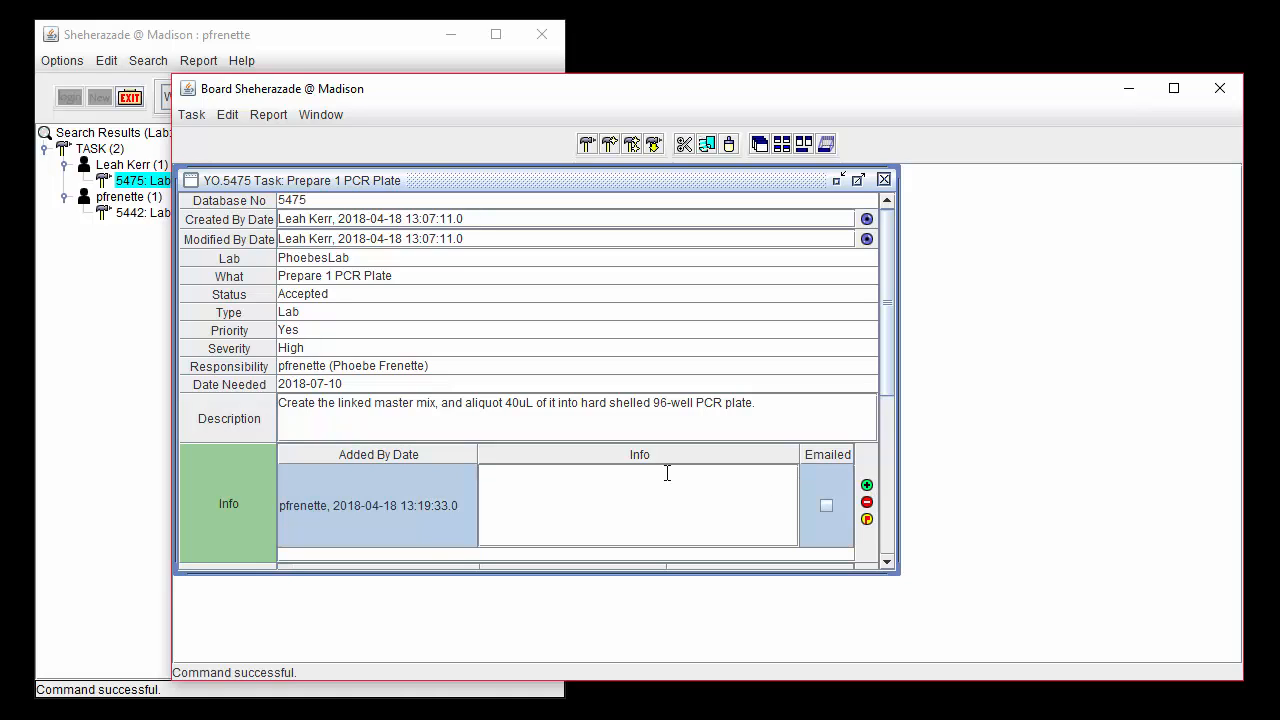
pyautogui.write('Running low on YieldA')
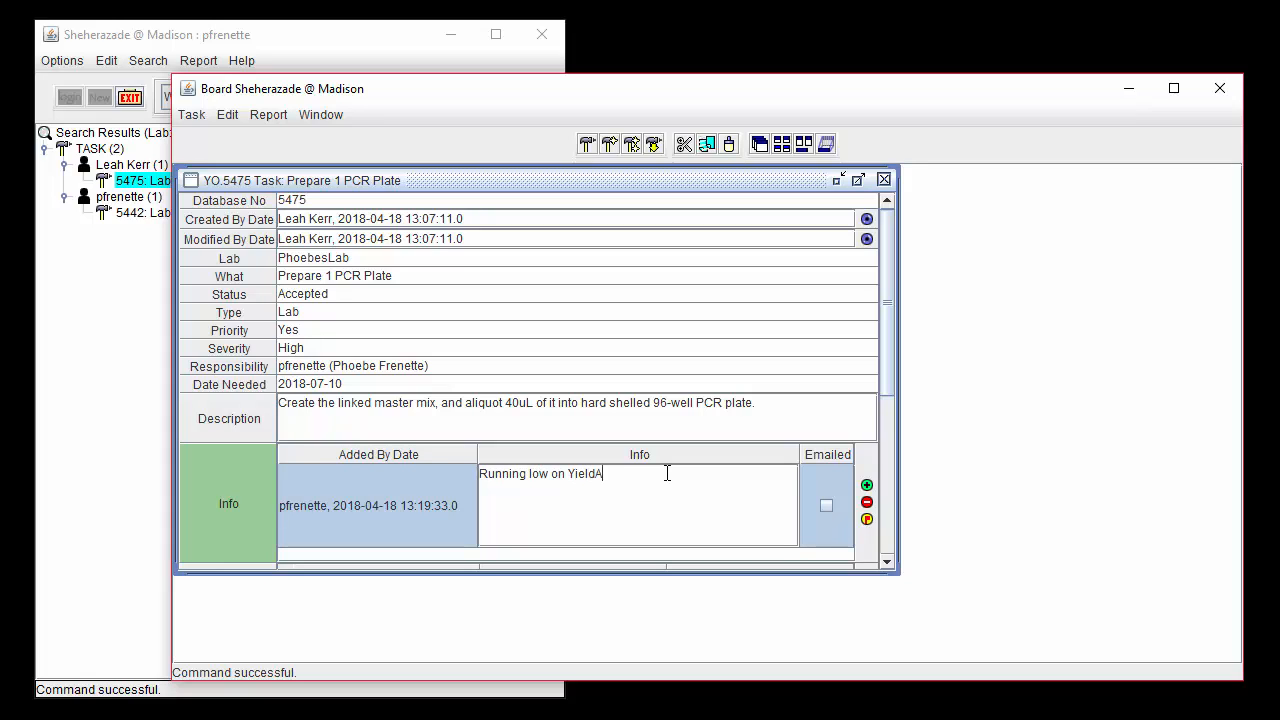
pyautogui.write('ce. I will order more.')
pyautogui.click(654, 145)
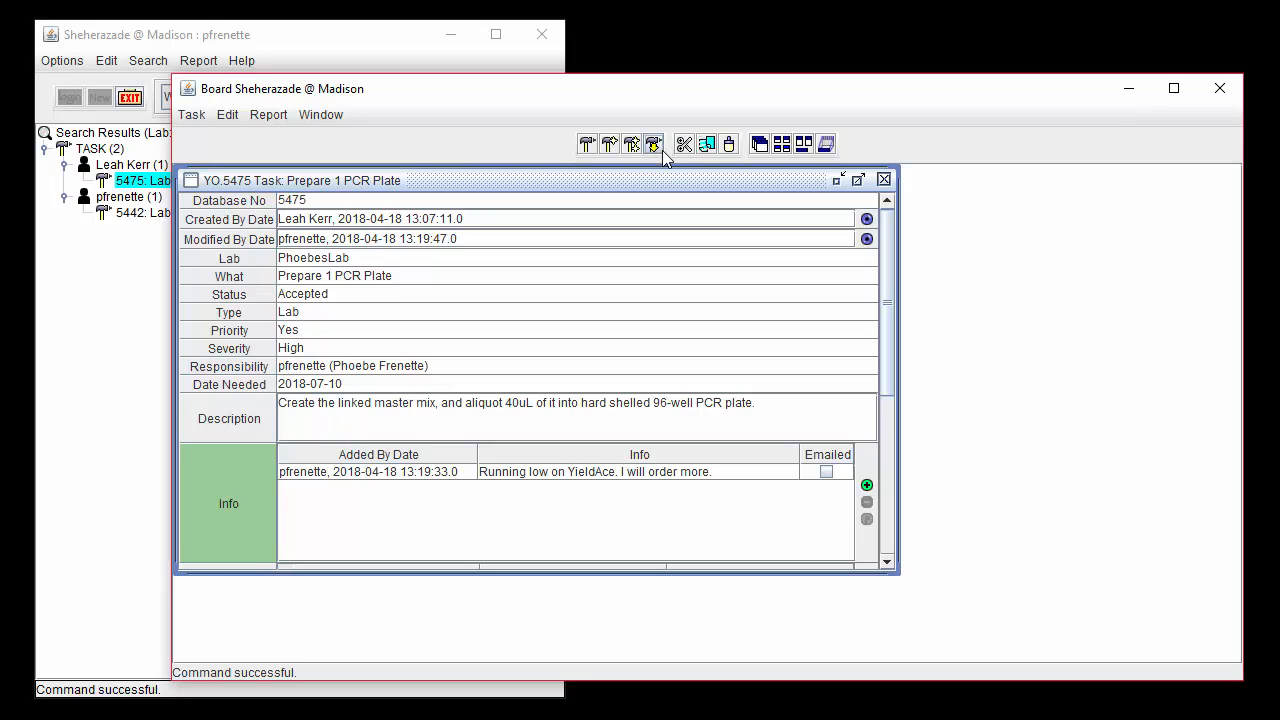
# Email the YieldAce Info entry, and review the Assigned and Accepted entries in the task's Status History.
pyautogui.click(740, 476)
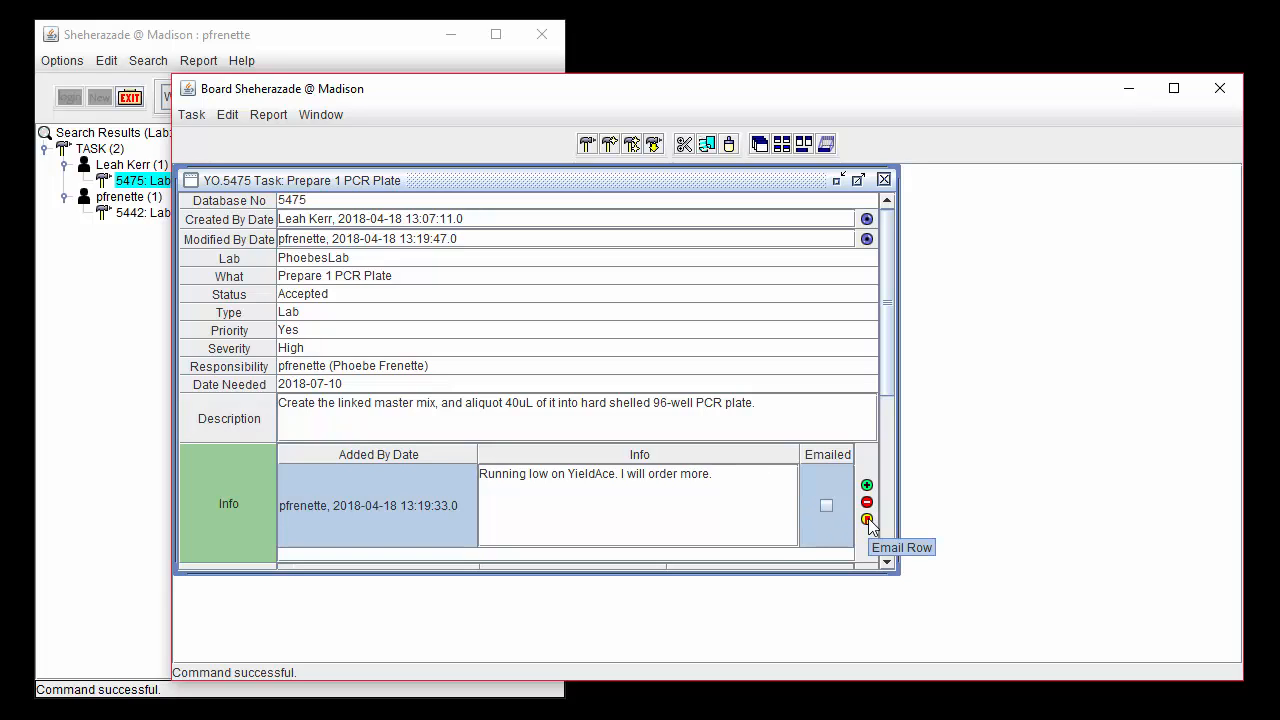
pyautogui.click(867, 519)
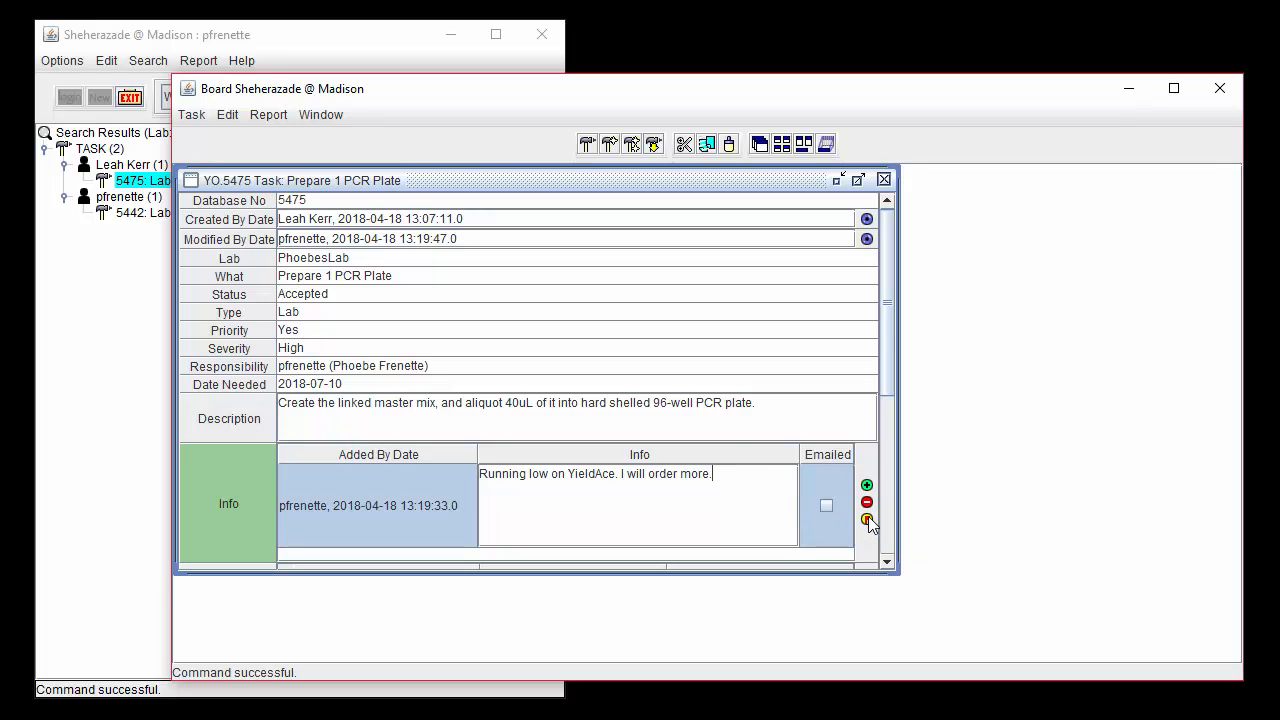
pyautogui.click(543, 532)
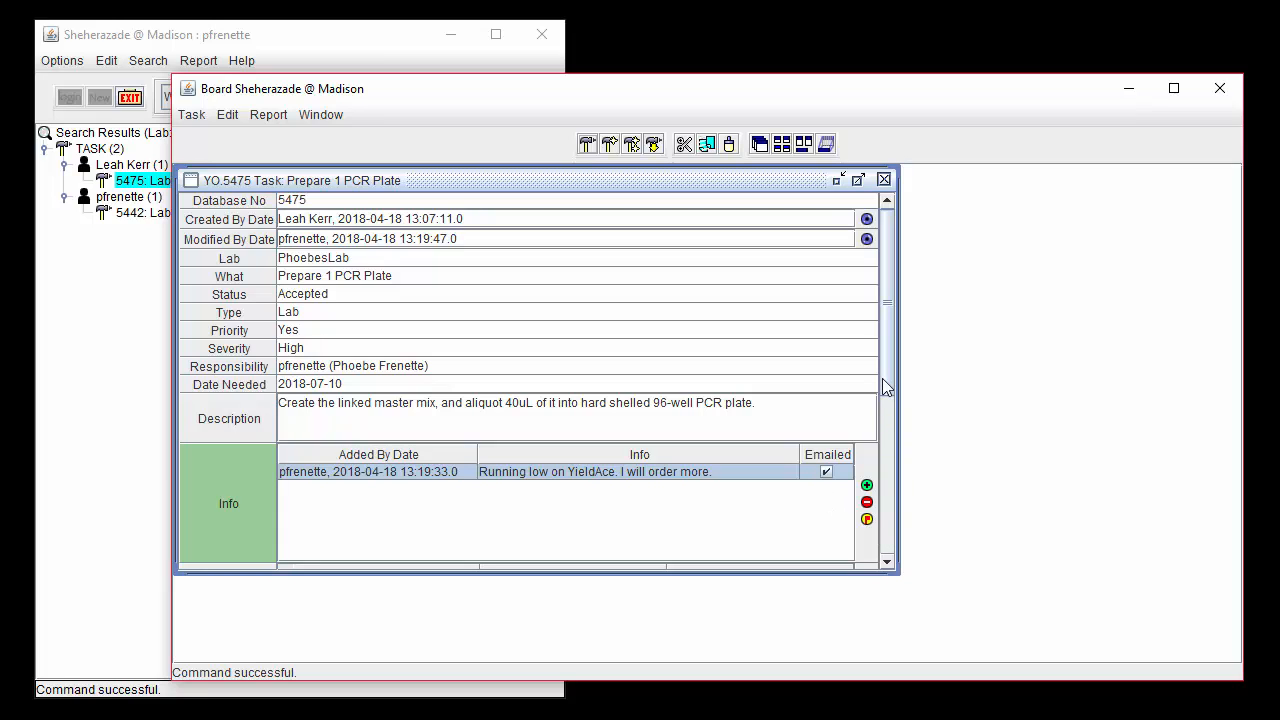
pyautogui.moveTo(882, 378); pyautogui.dragTo(877, 583)
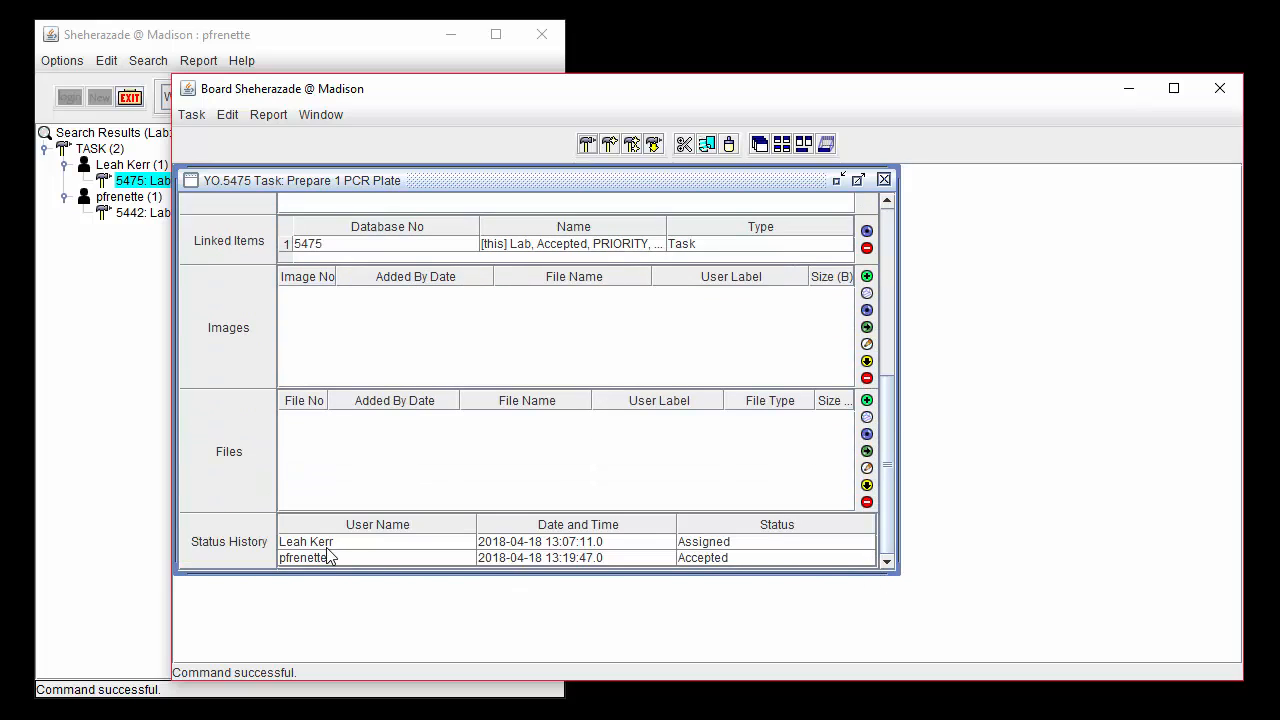
pyautogui.click(295, 541)
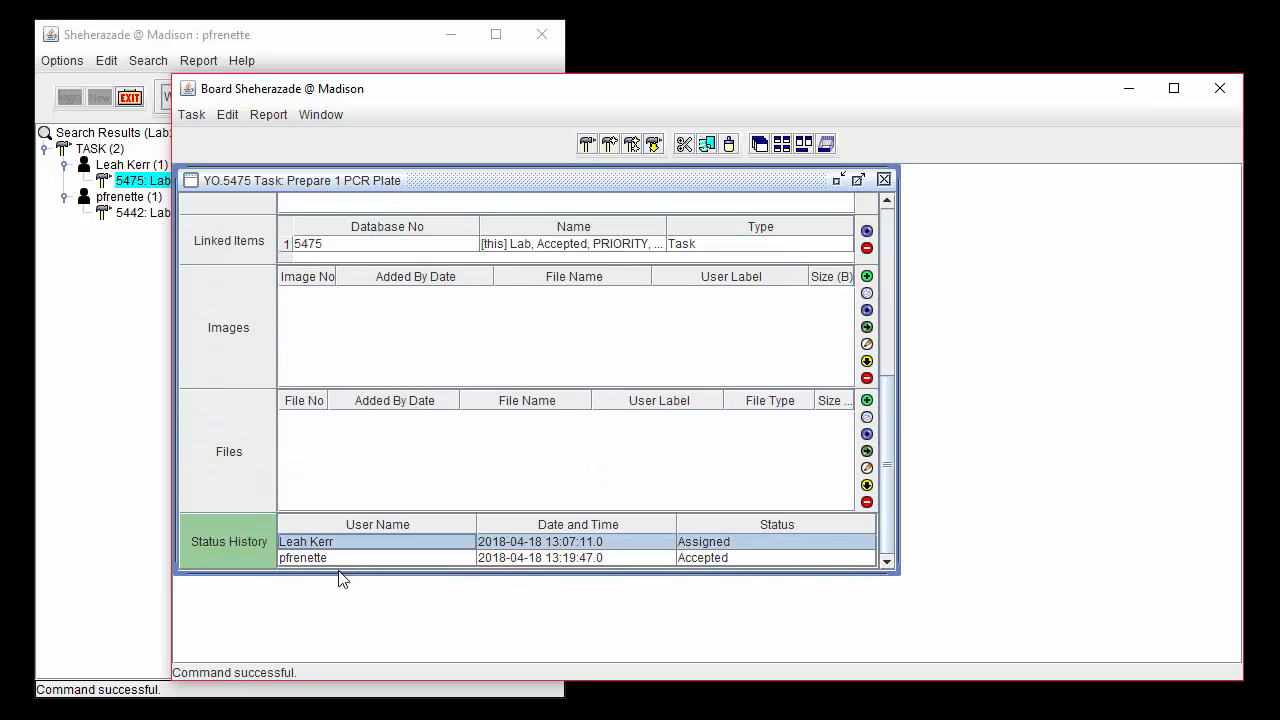
pyautogui.click(350, 558)
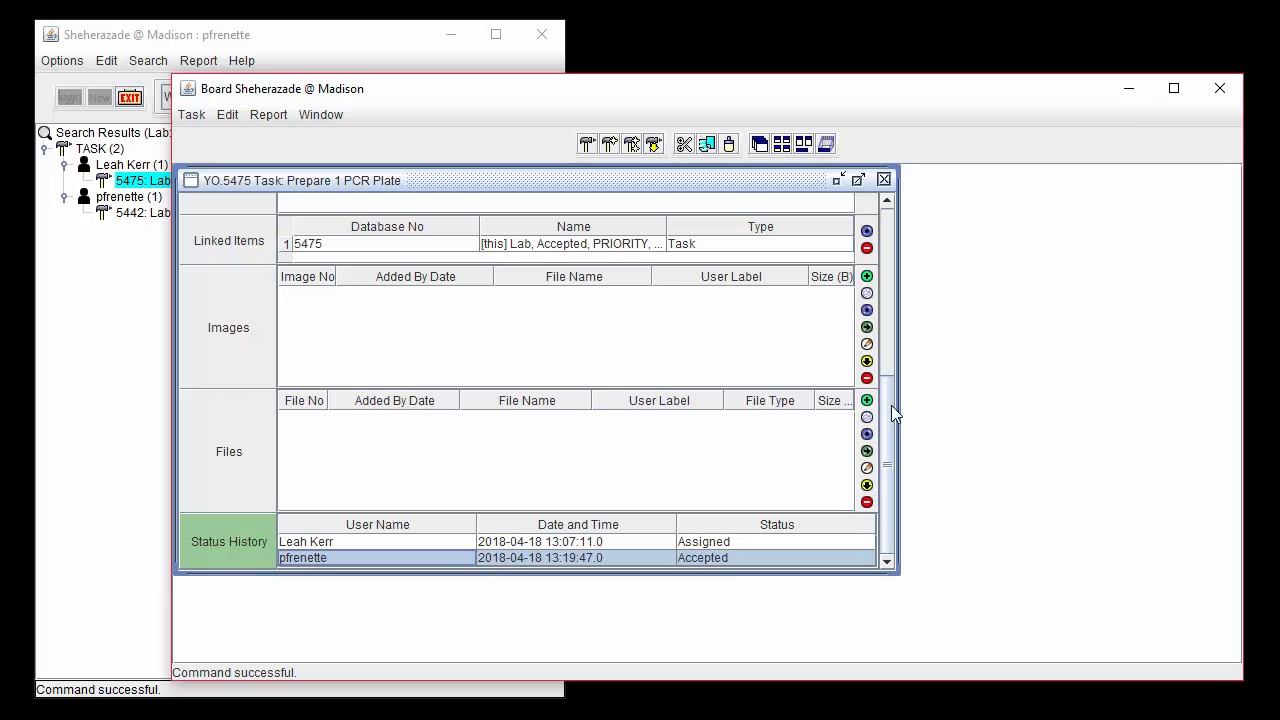
pyautogui.moveTo(891, 405); pyautogui.dragTo(866, 222)
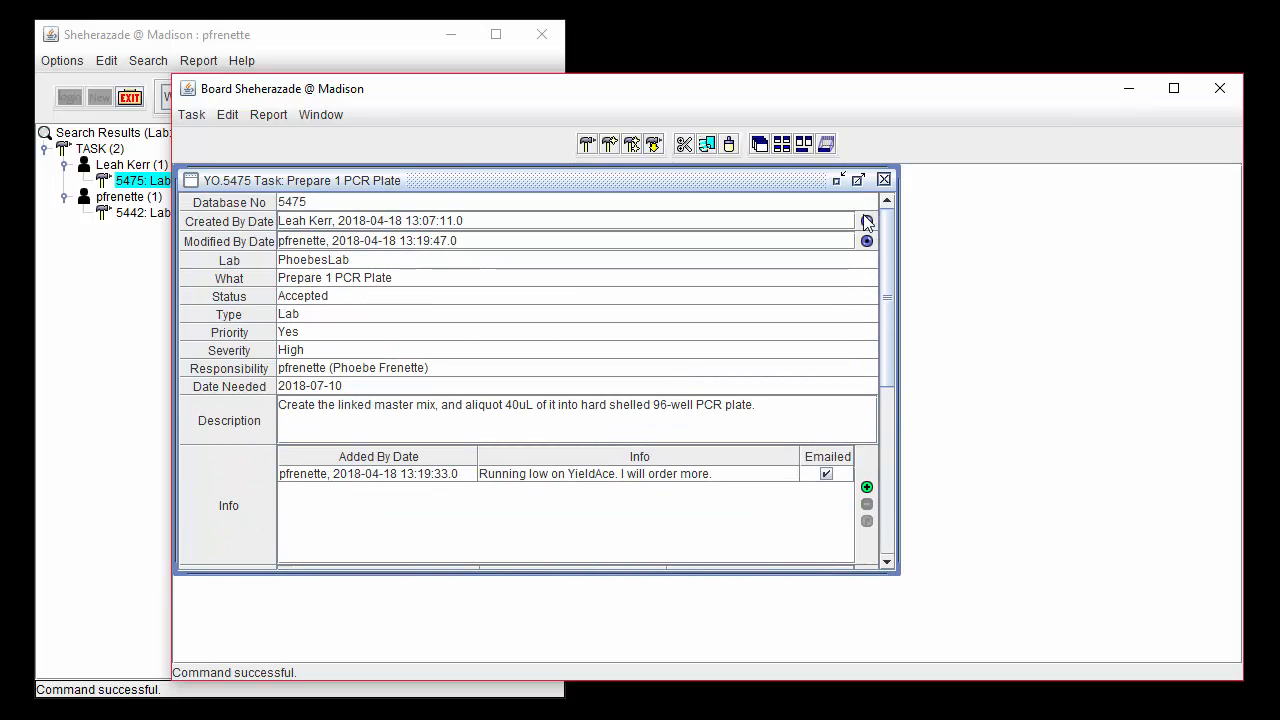
# Create a new task with "Order YieldAce from the linked Vendor" as its What text.
pyautogui.click(191, 115)
pyautogui.click(200, 139)
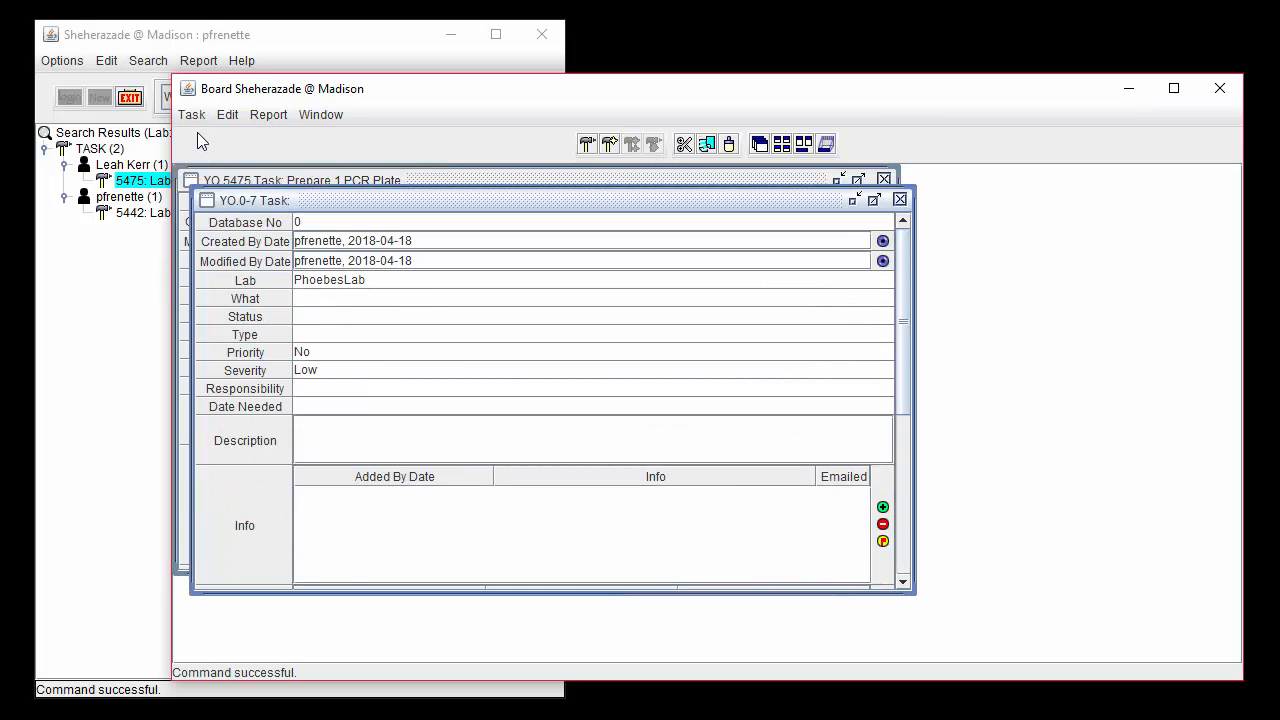
pyautogui.click(312, 298)
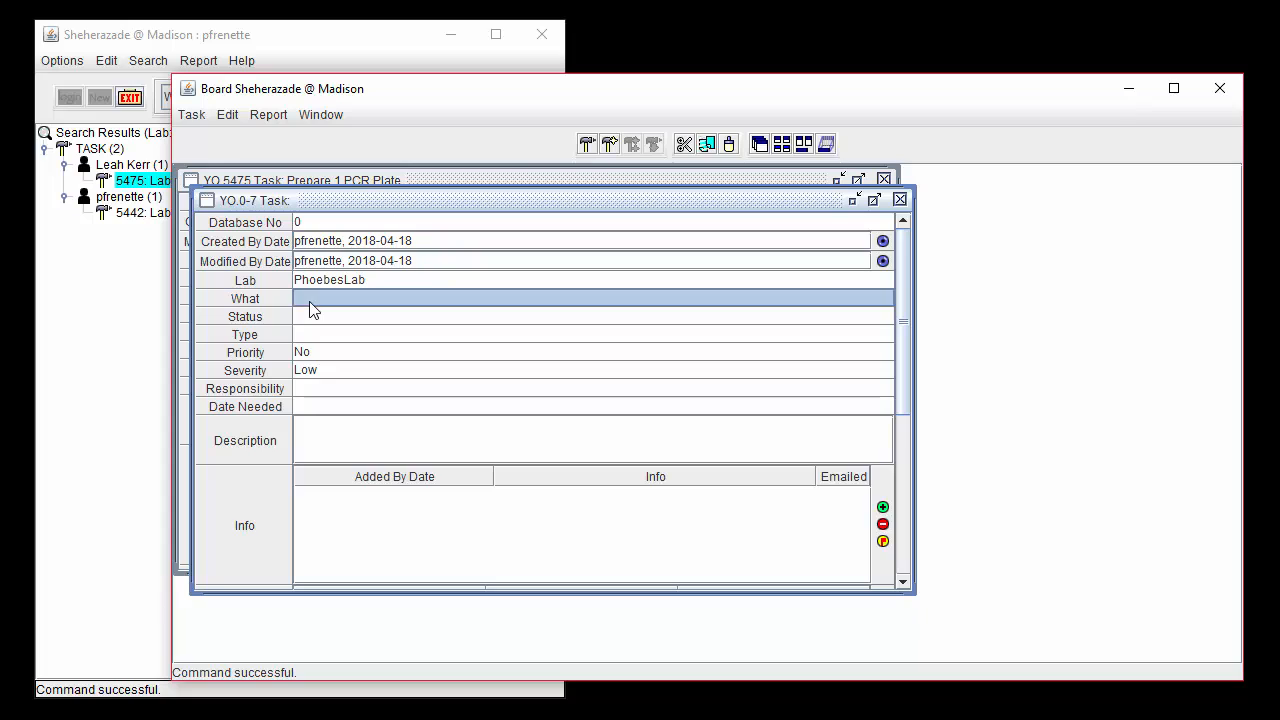
pyautogui.click(312, 299)
pyautogui.write('Order YieldAce from the linked Vendor')
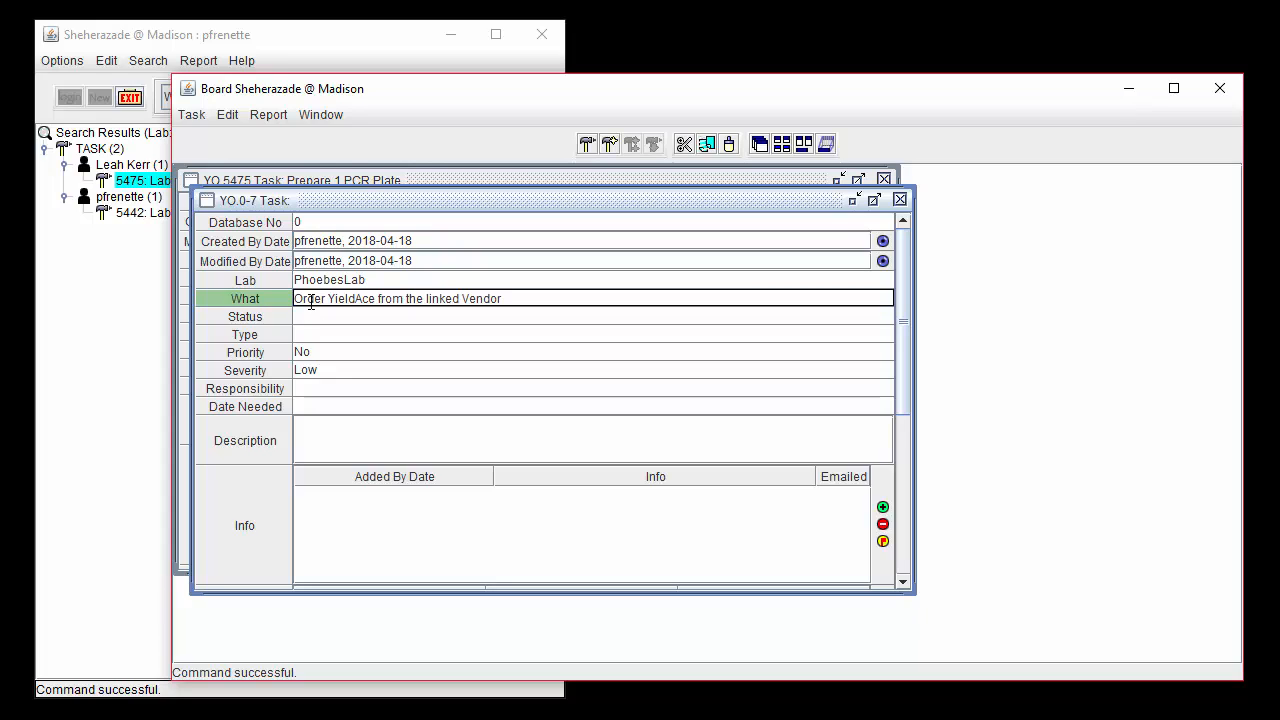
# Set the new task's status to Assigned, type to Lab, priority to Yes and severity to High.
pyautogui.click(309, 318)
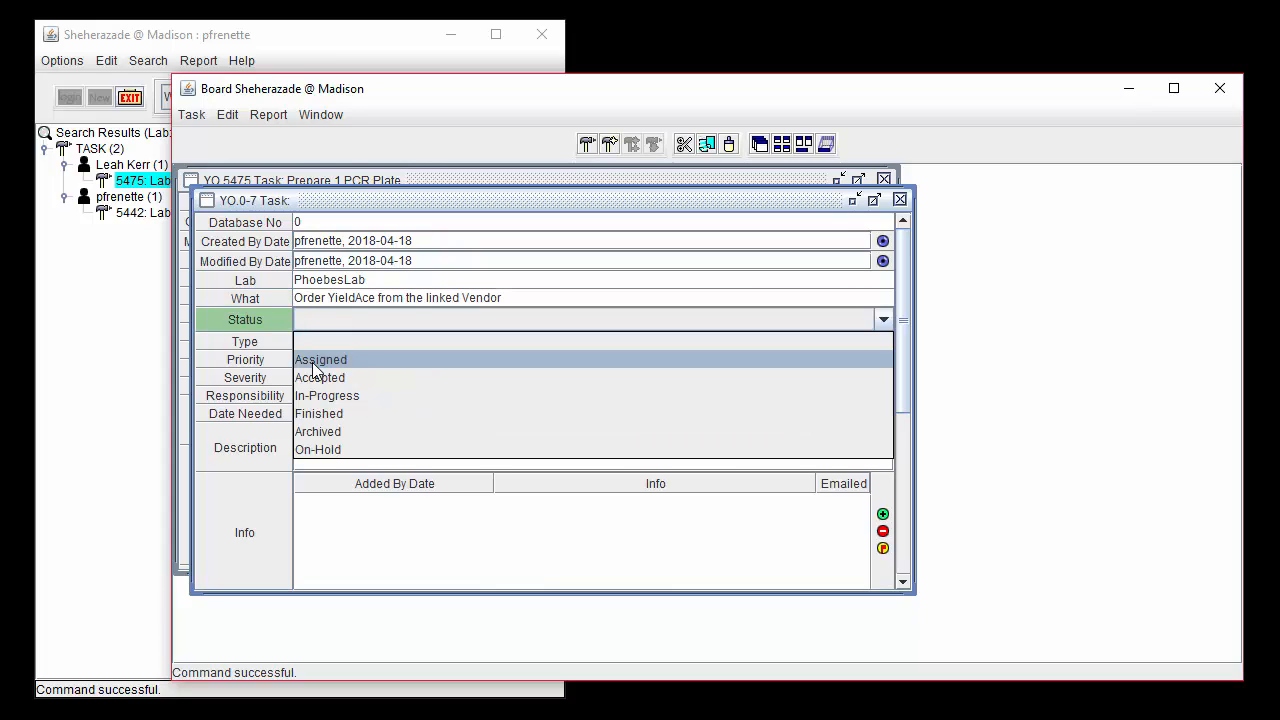
pyautogui.click(322, 358)
pyautogui.click(324, 342)
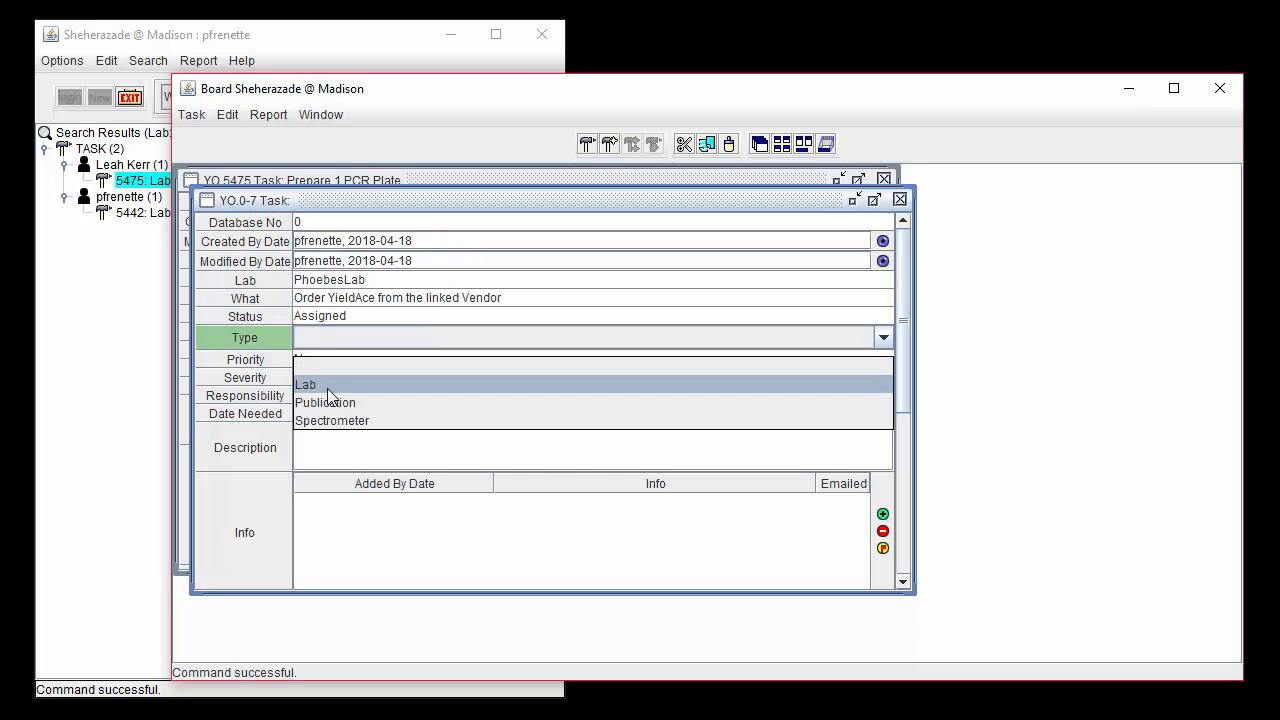
pyautogui.click(328, 388)
pyautogui.click(326, 362)
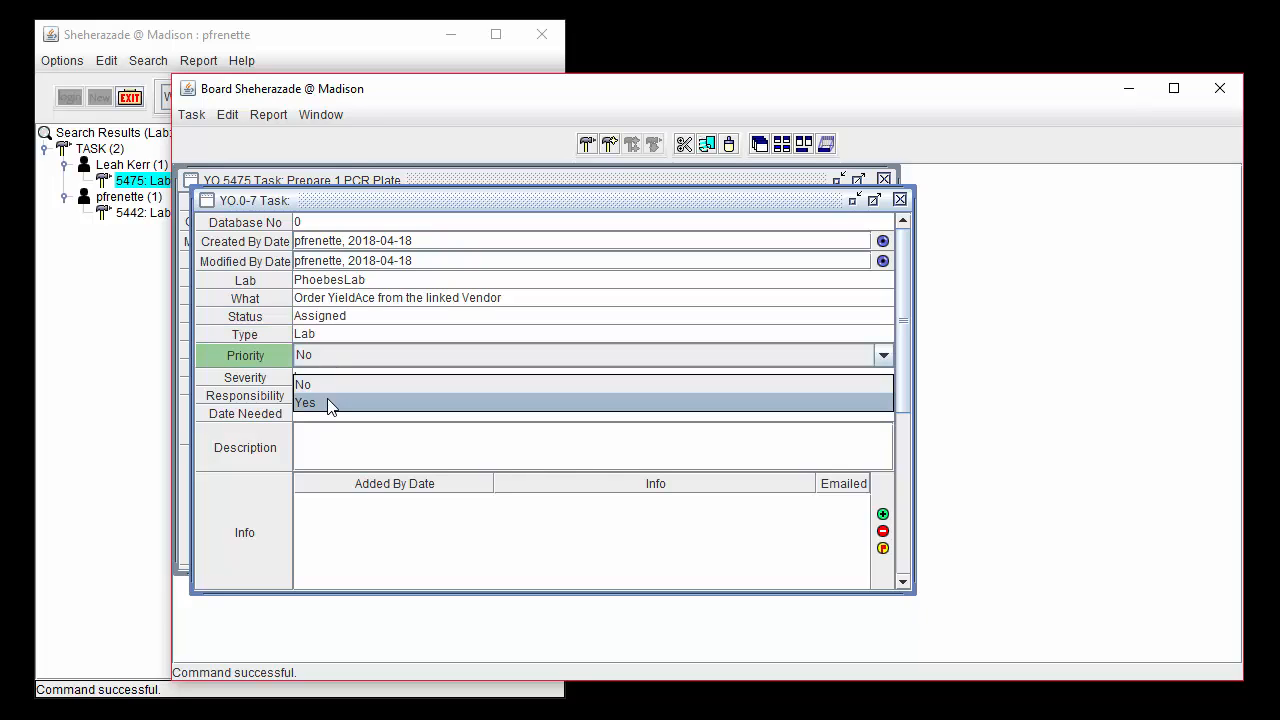
pyautogui.click(327, 399)
pyautogui.click(330, 380)
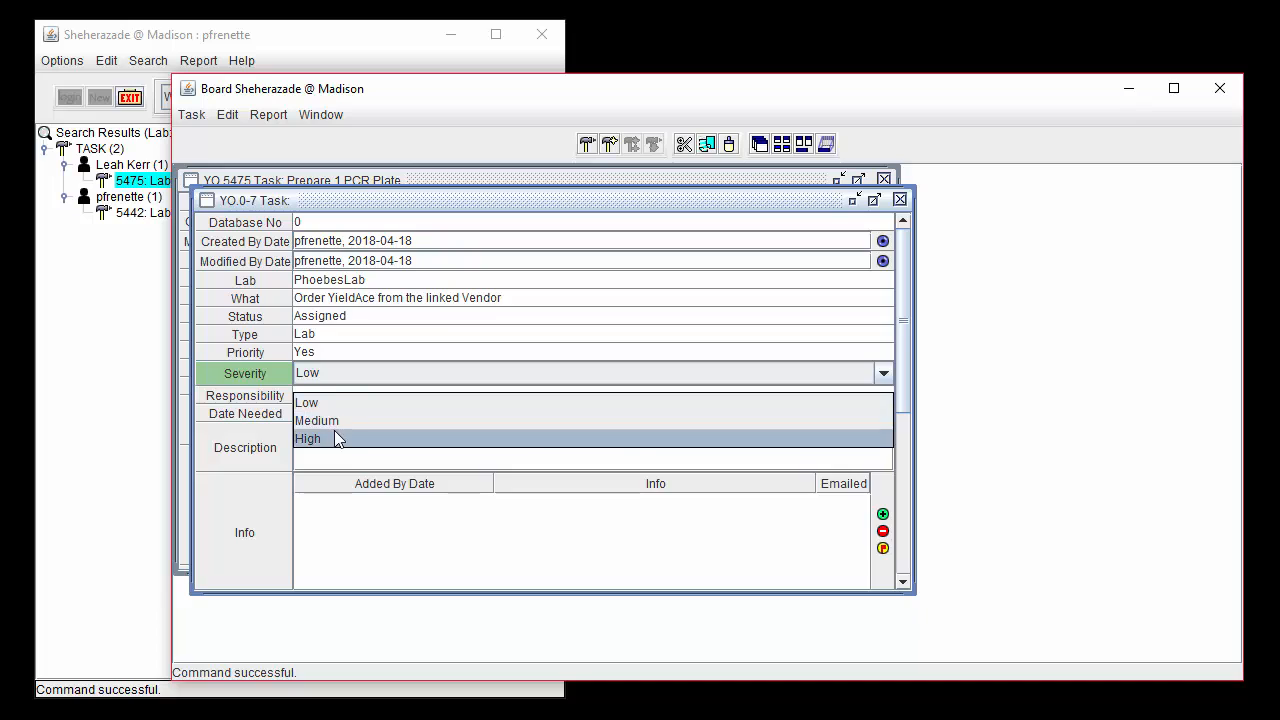
pyautogui.click(334, 432)
# Assign responsibility for the ordering task to another lab member and enter 2018-7-5 as the date needed.
pyautogui.click(343, 395)
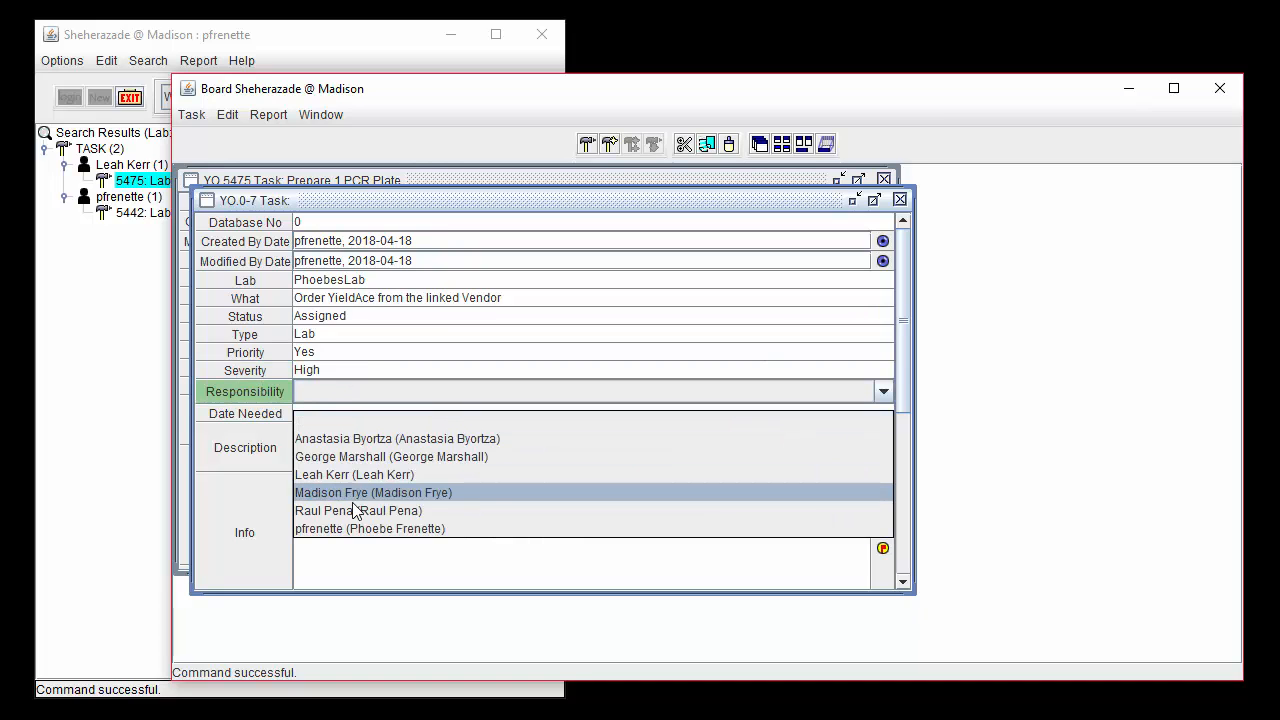
pyautogui.click(488, 494)
pyautogui.click(400, 417)
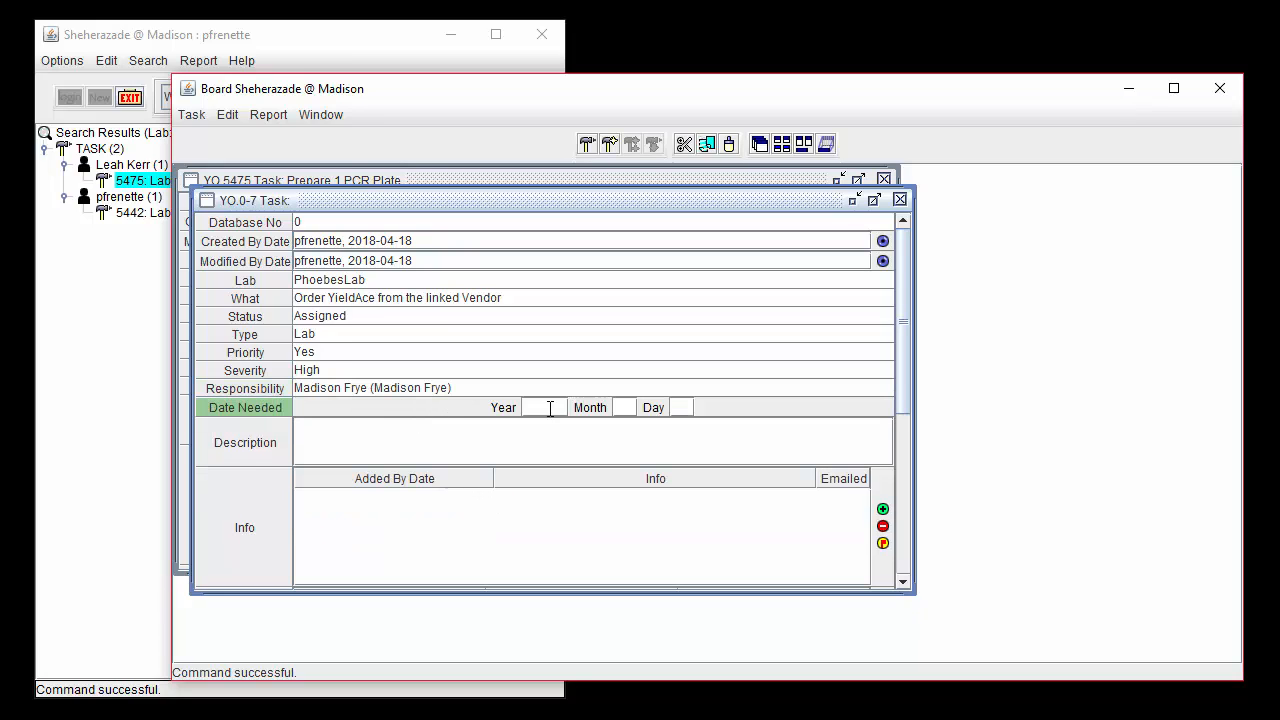
pyautogui.click(550, 408)
pyautogui.write('2018')
pyautogui.click(618, 407)
pyautogui.write('7')
pyautogui.click(681, 407)
pyautogui.write('5')
# Search the recipes, open Master Mix for First PCR, and narrow its window and place it beside the new task.
pyautogui.click(140, 383)
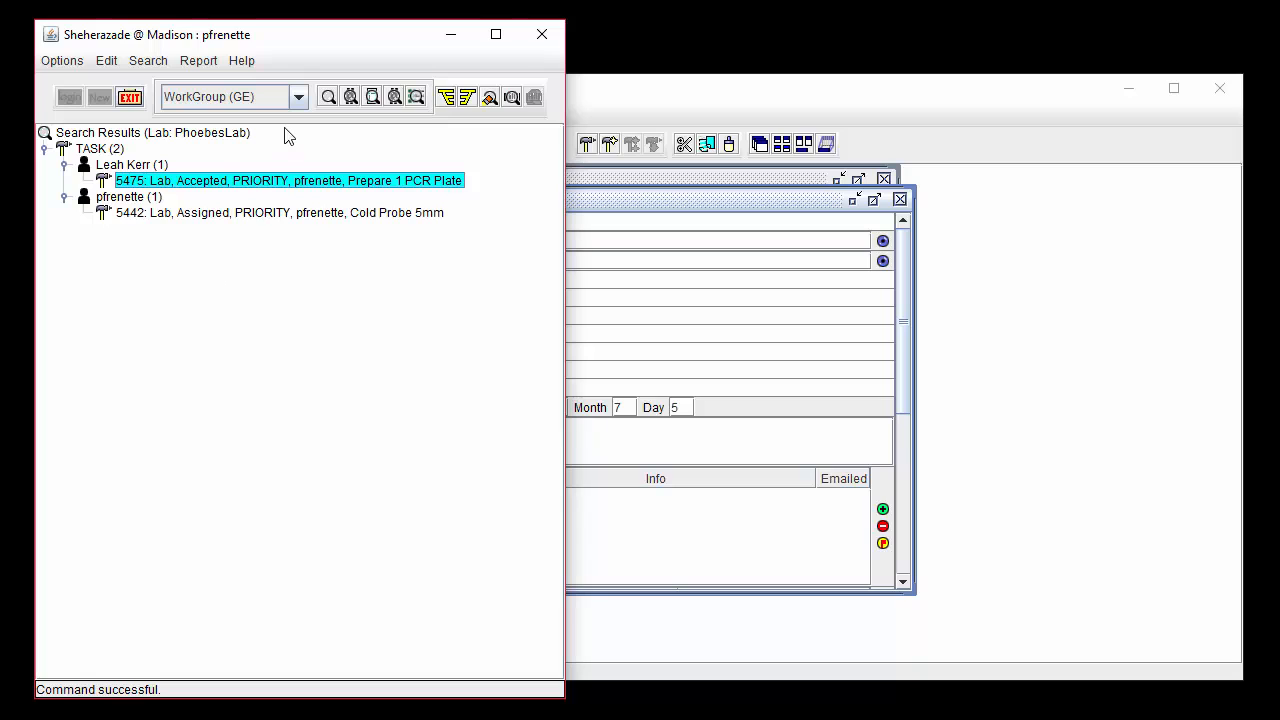
pyautogui.click(298, 96)
pyautogui.click(256, 227)
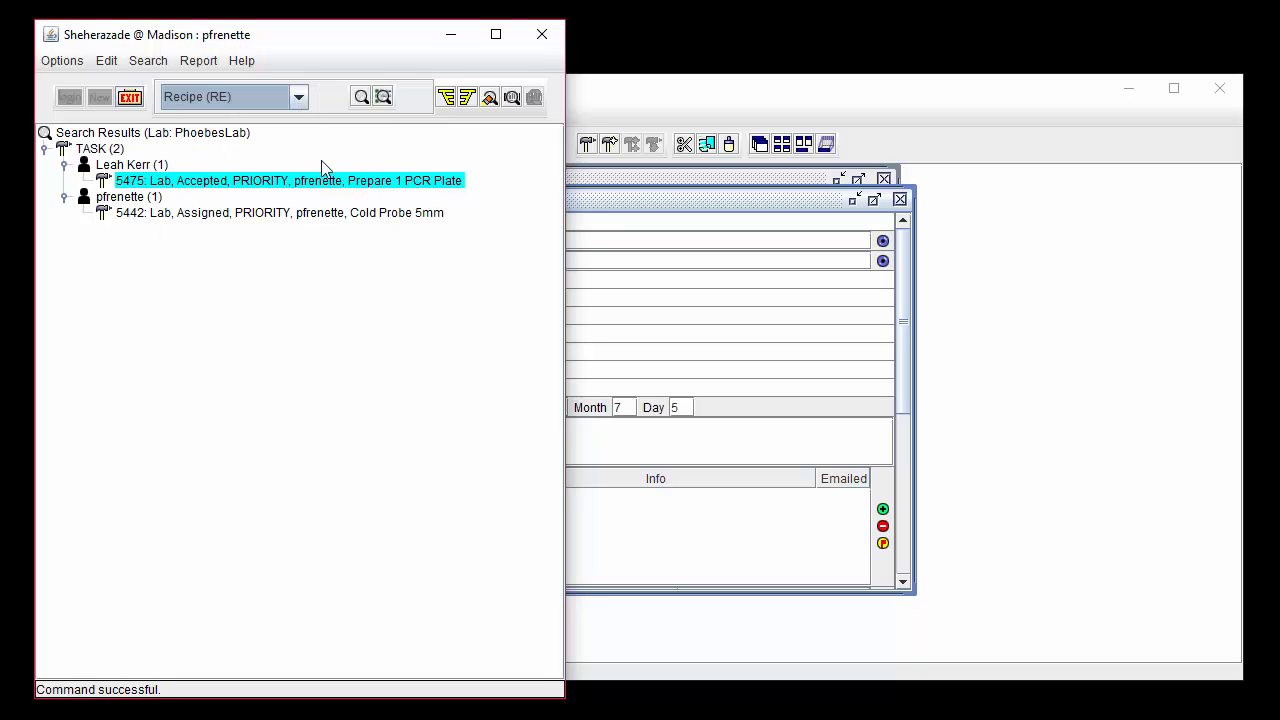
pyautogui.click(360, 96)
pyautogui.click(260, 494)
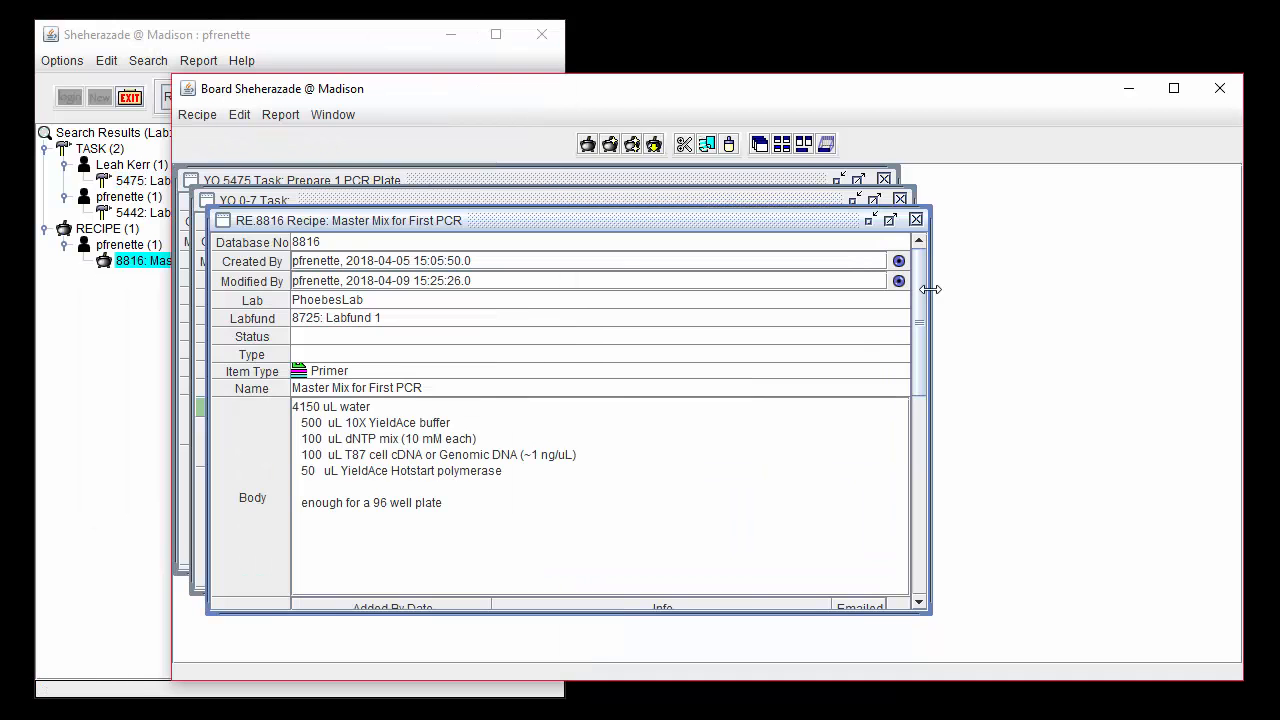
pyautogui.moveTo(928, 289); pyautogui.dragTo(647, 301)
pyautogui.moveTo(505, 224); pyautogui.dragTo(1093, 195)
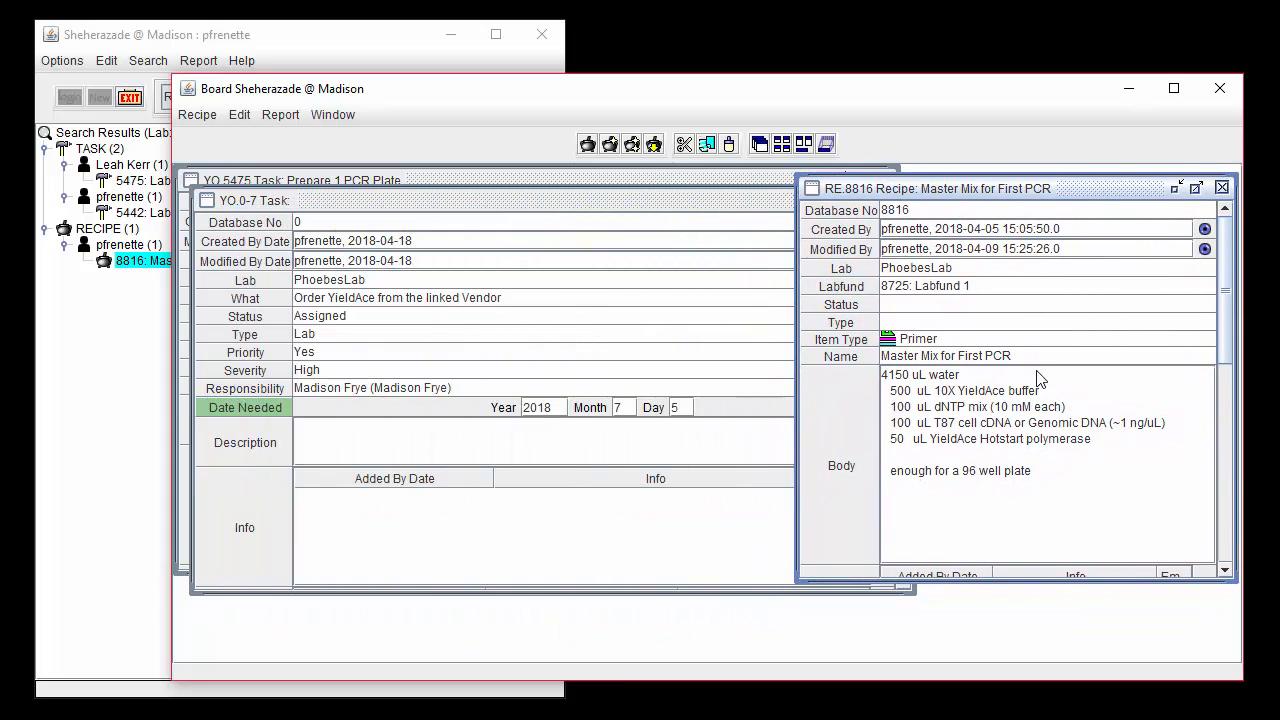
# Link the Yield Ace vendor from the recipe's linked items to the new ordering task.
pyautogui.scroll(-5, 1040, 378)
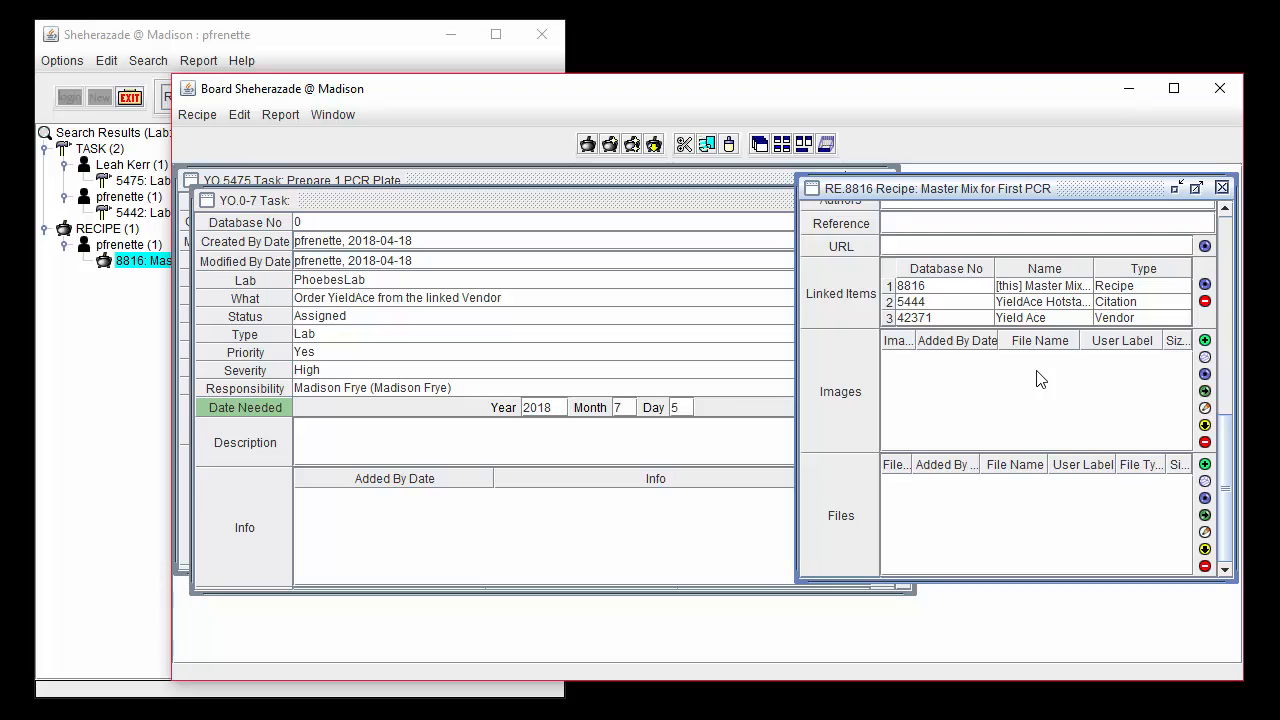
pyautogui.click(1036, 320)
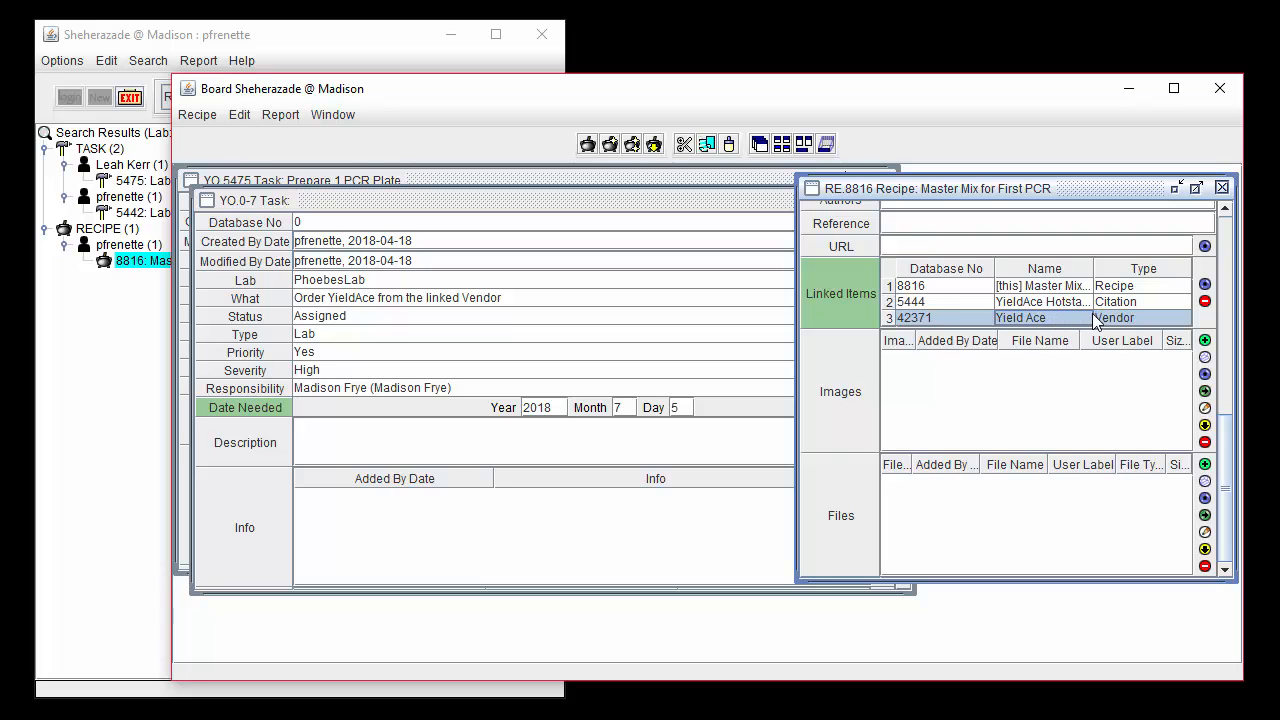
pyautogui.moveTo(1095, 320); pyautogui.dragTo(574, 190)
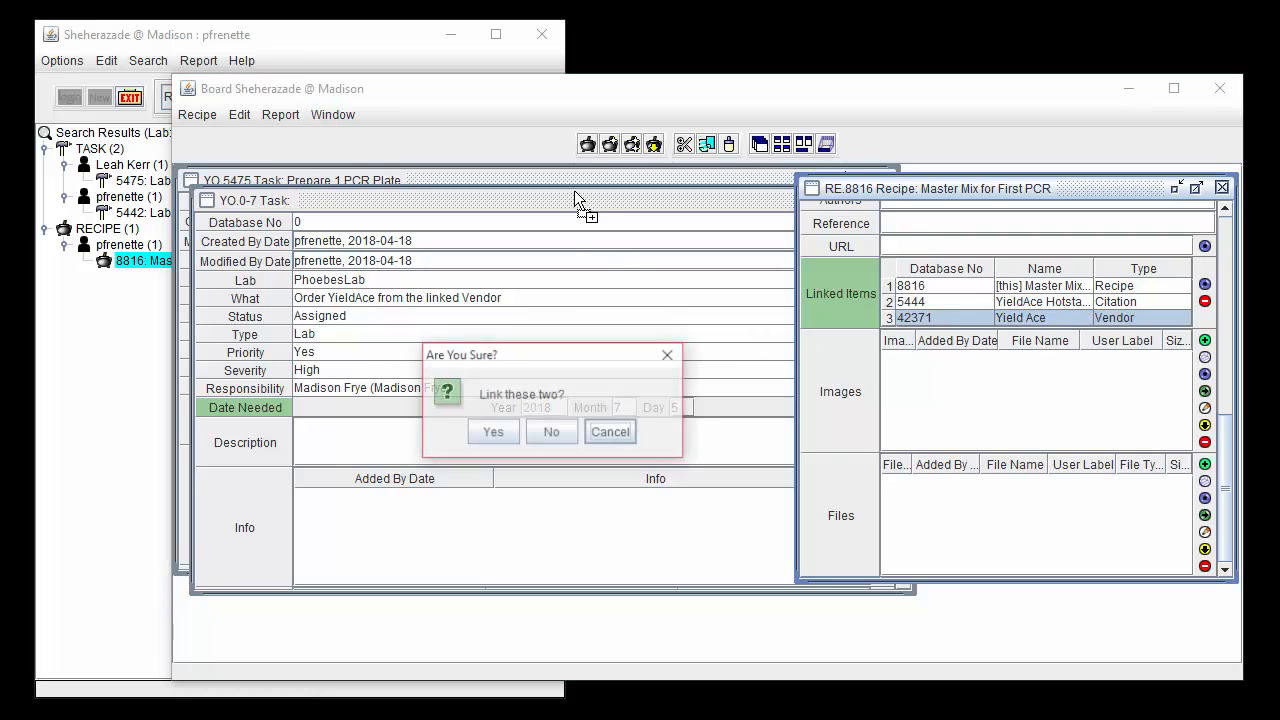
pyautogui.click(513, 437)
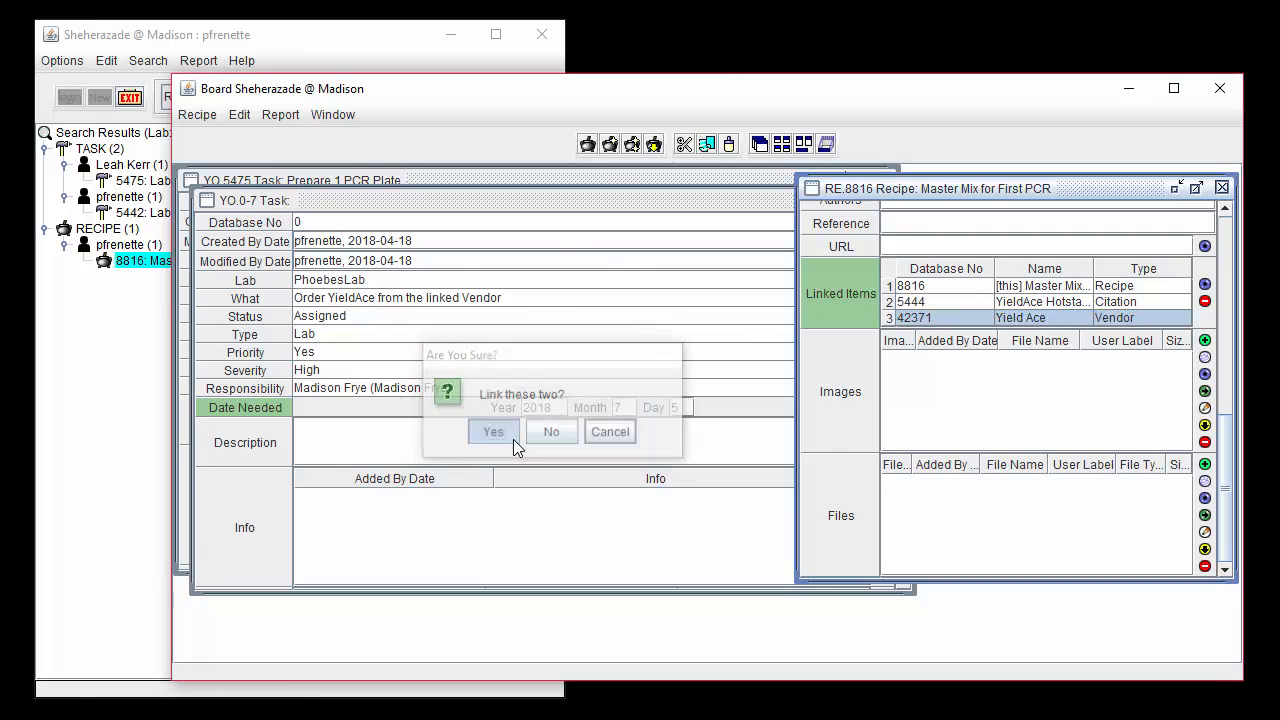
# Close the recipe and select the Yield Ace vendor in the ordering task's linked items.
pyautogui.click(1222, 188)
pyautogui.scroll(-3, 608, 452)
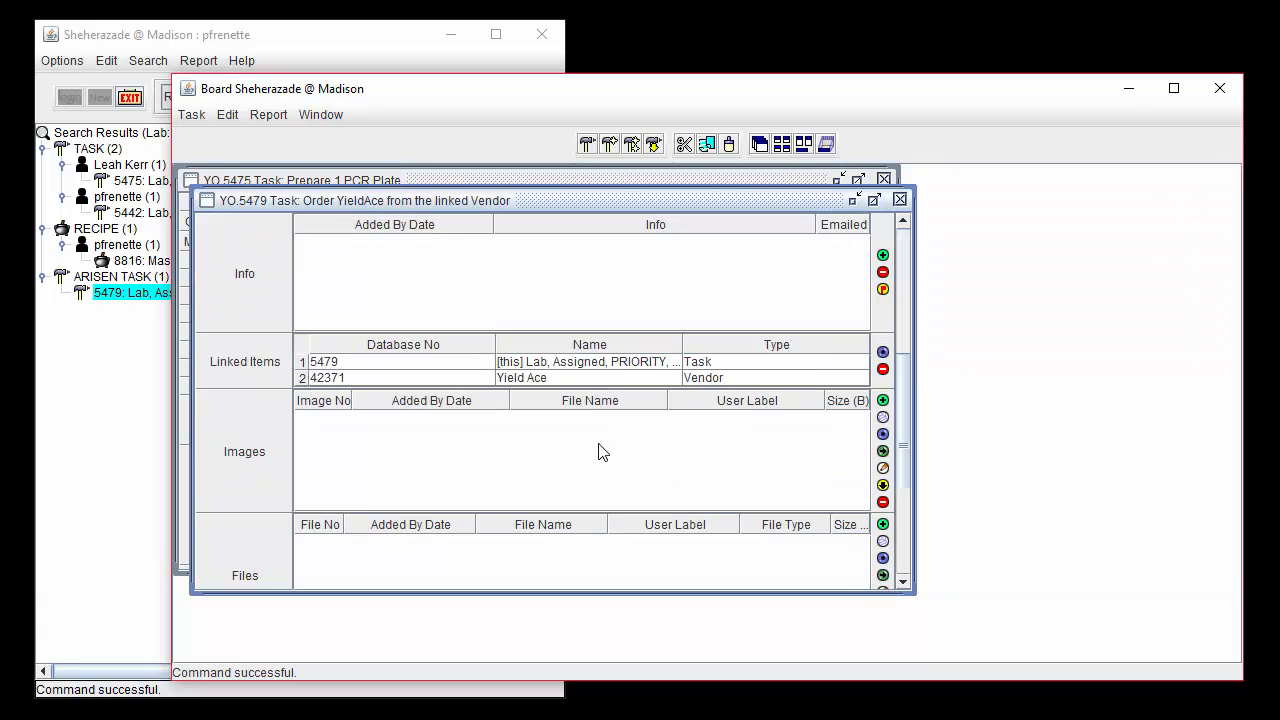
pyautogui.click(730, 379)
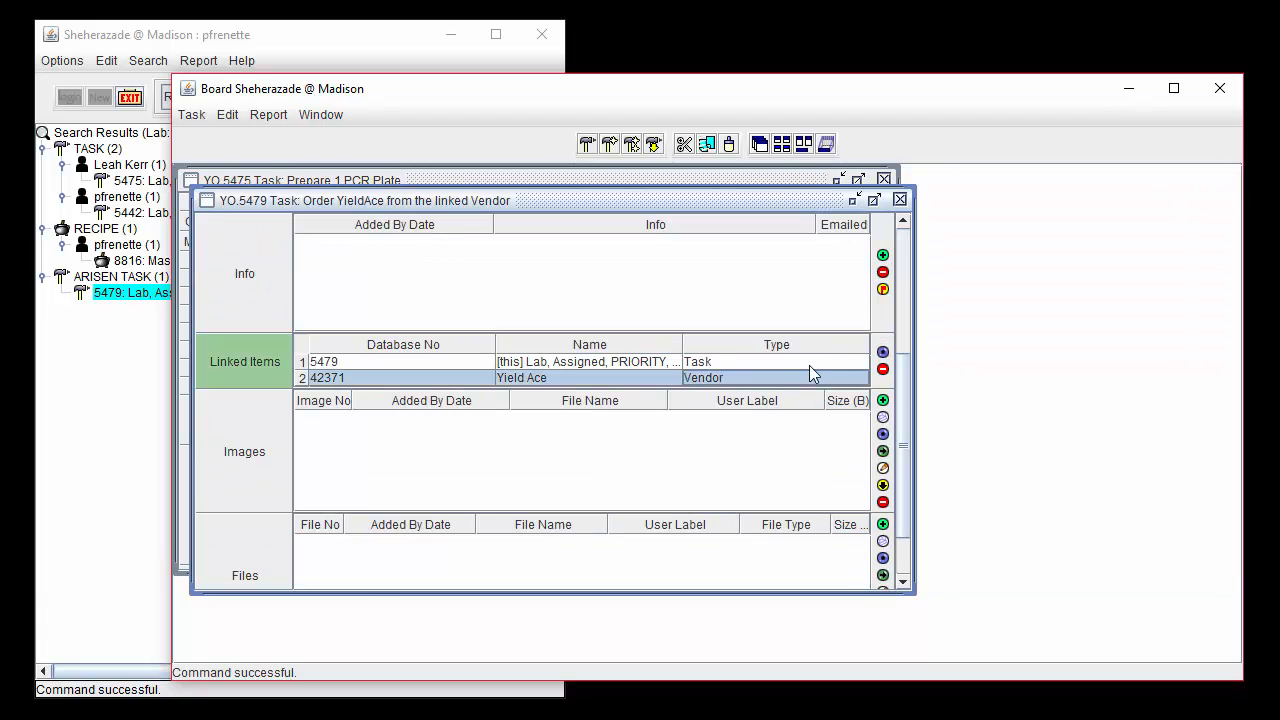
# Open the linked Yield Ace vendor record for viewing, and close it along with both open task windows.
pyautogui.click(883, 353)
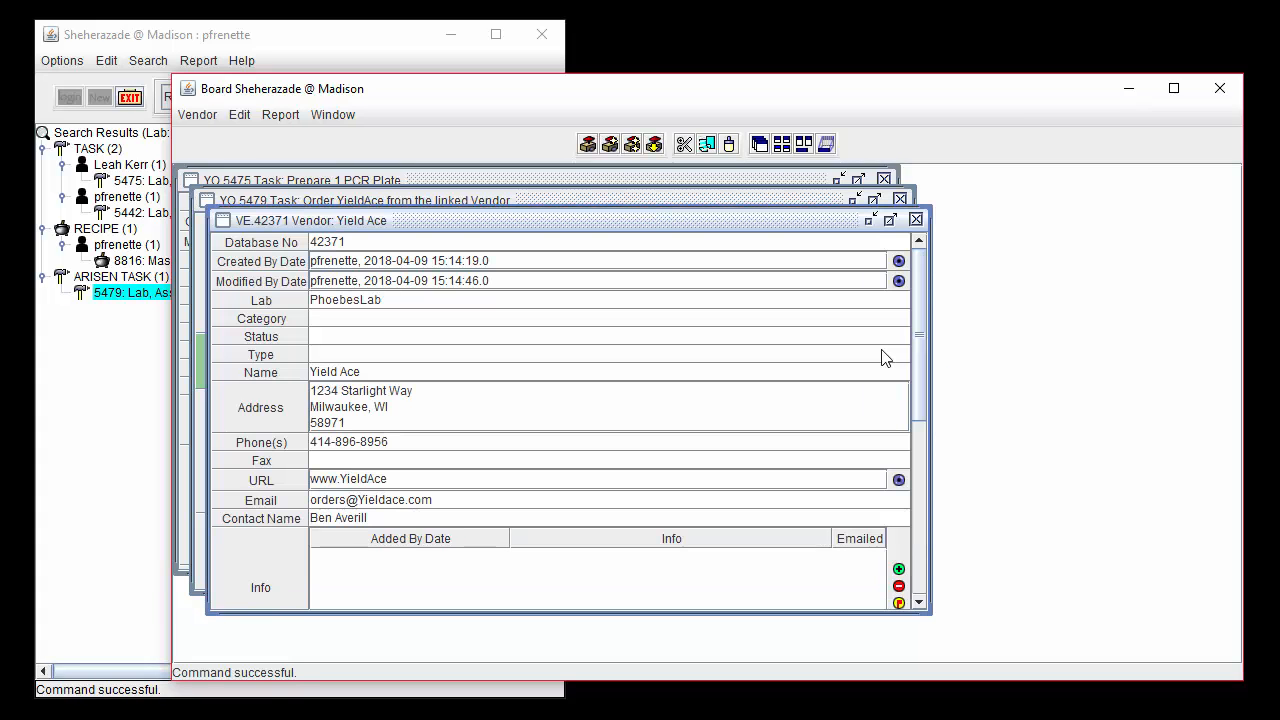
pyautogui.click(915, 219)
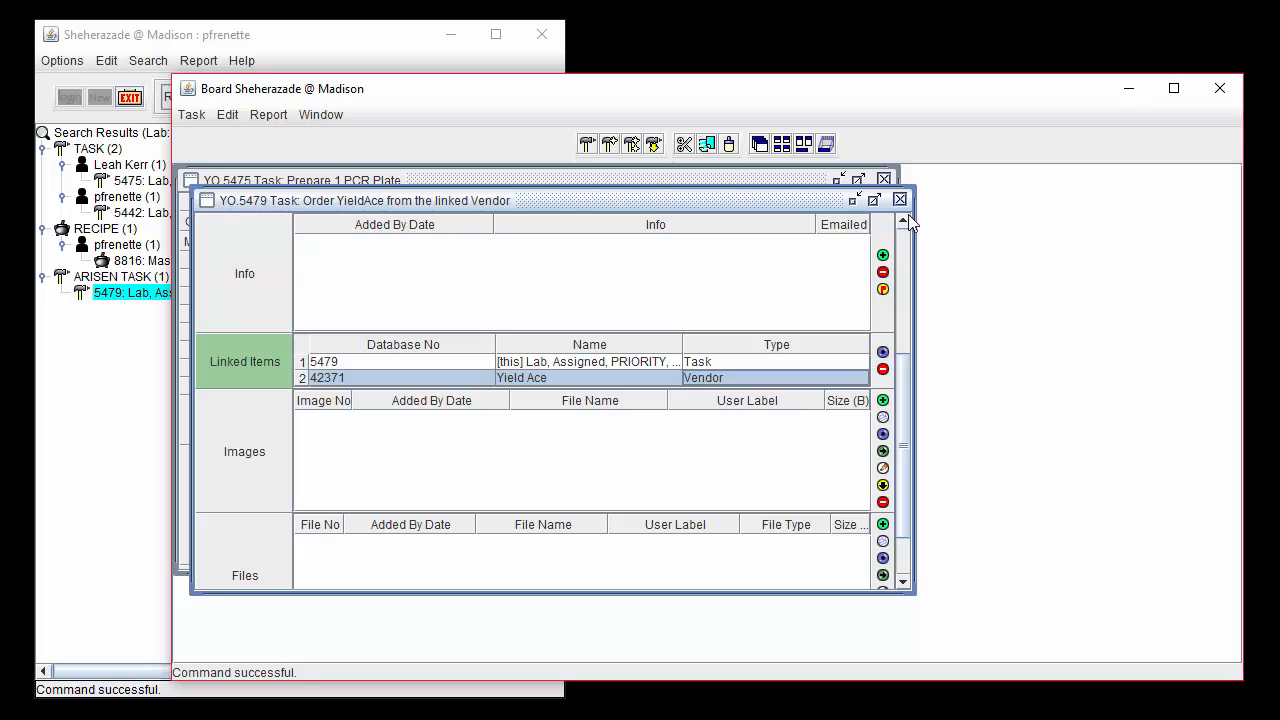
pyautogui.click(900, 199)
pyautogui.click(884, 179)
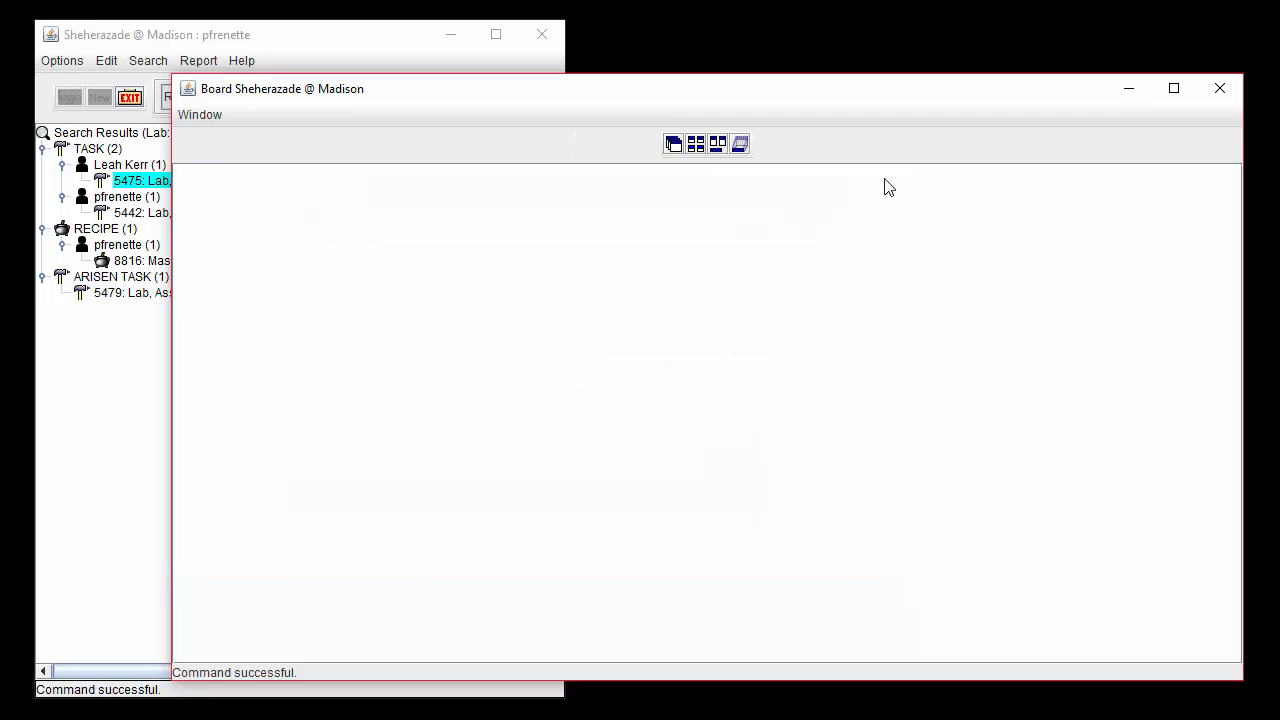
# Clear the search results and search the tasks by date with Priority set to Yes.
pyautogui.click(130, 349)
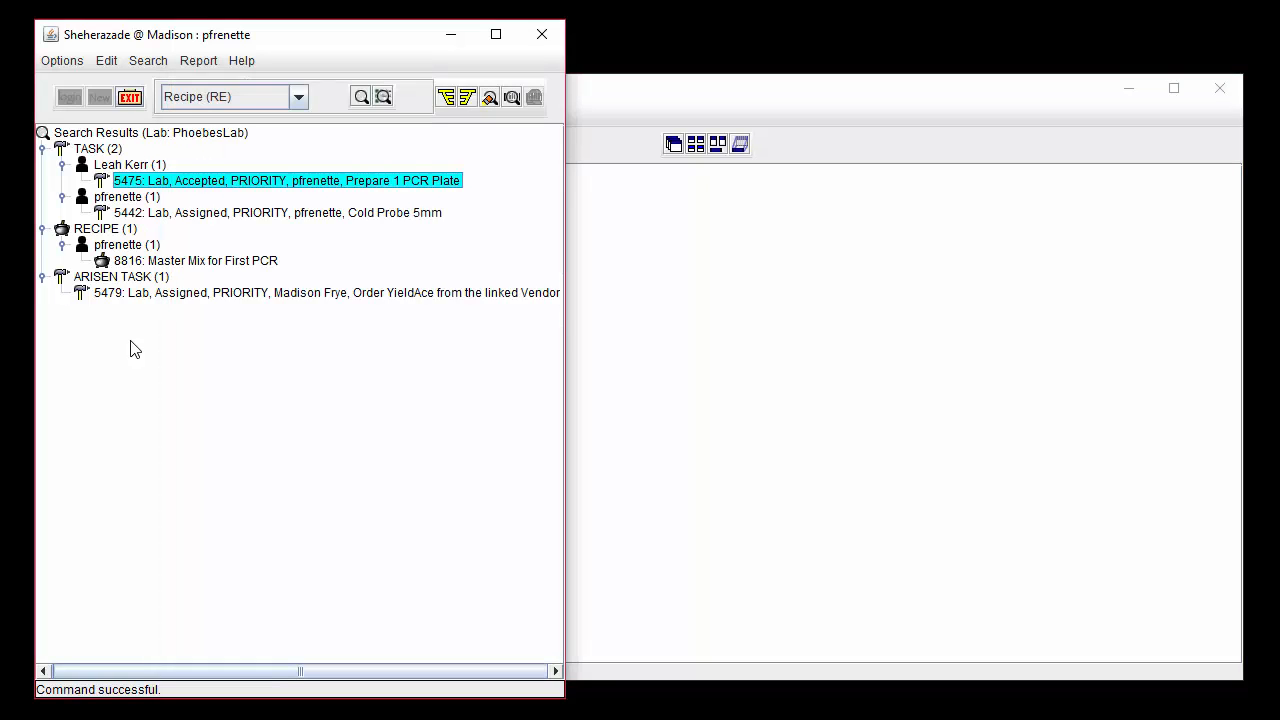
pyautogui.click(488, 100)
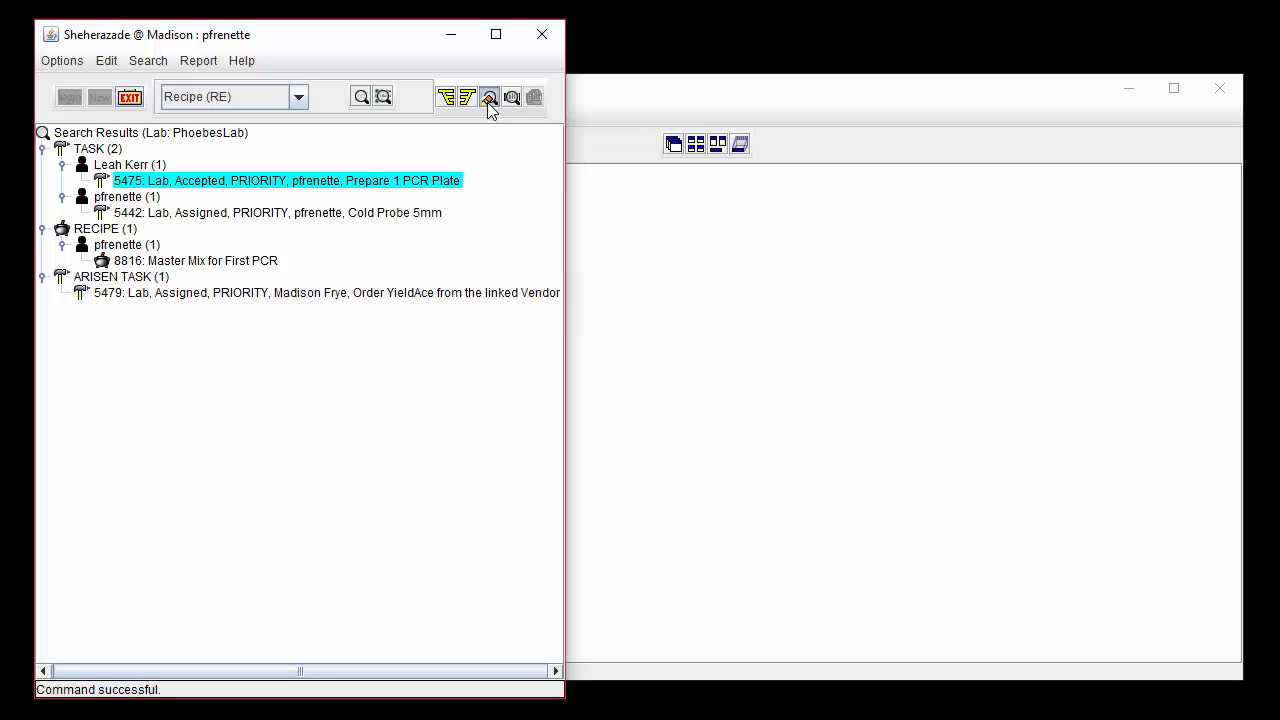
pyautogui.click(150, 64)
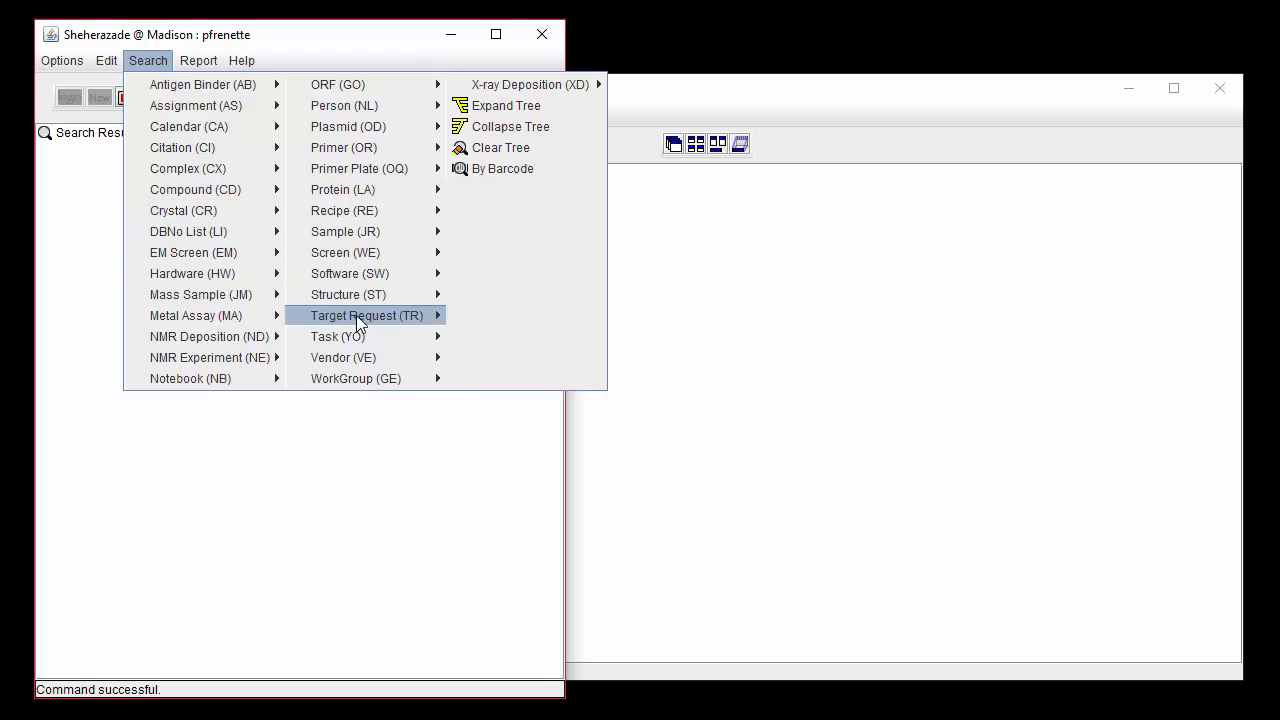
pyautogui.moveTo(368, 334)
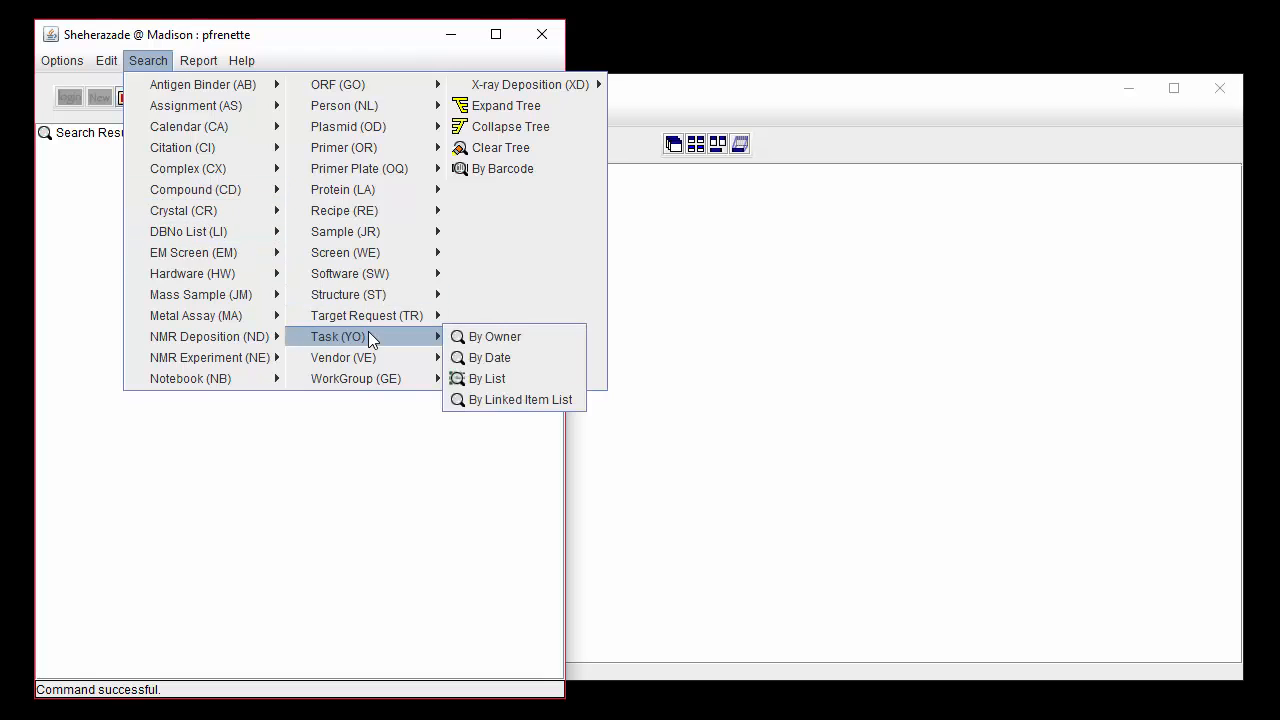
pyautogui.click(499, 357)
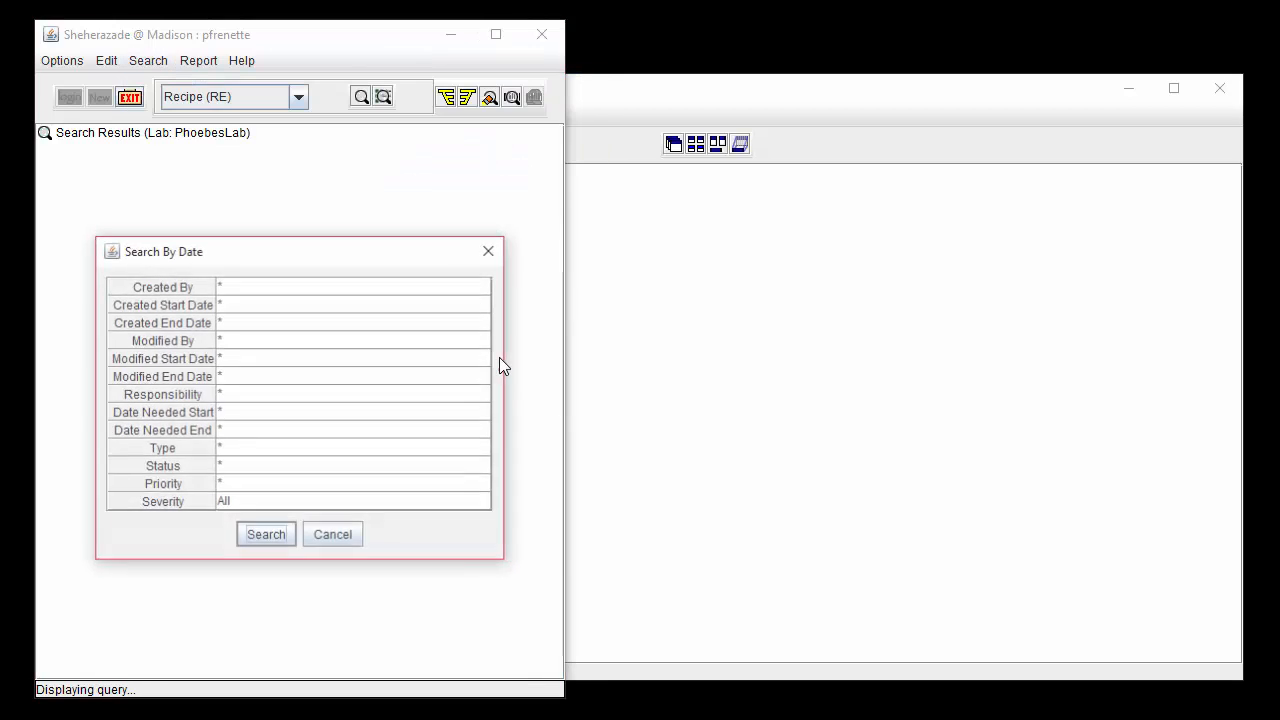
pyautogui.click(328, 479)
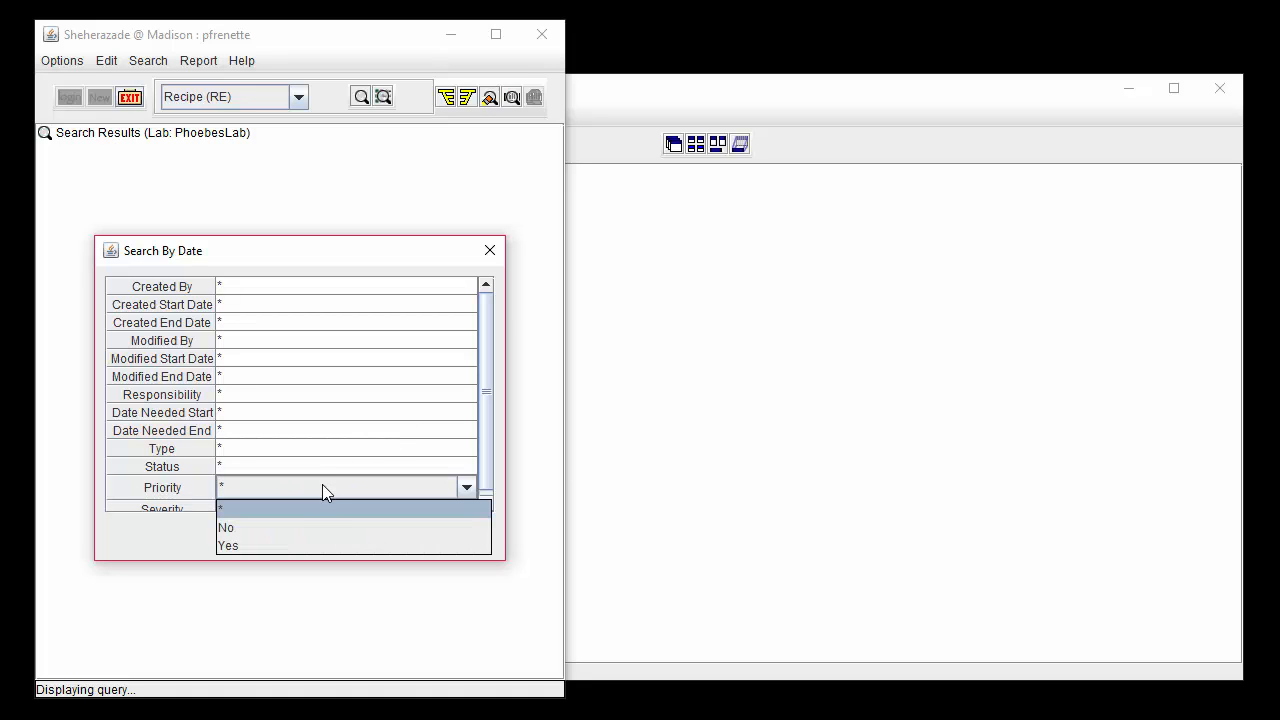
pyautogui.click(310, 545)
pyautogui.click(279, 530)
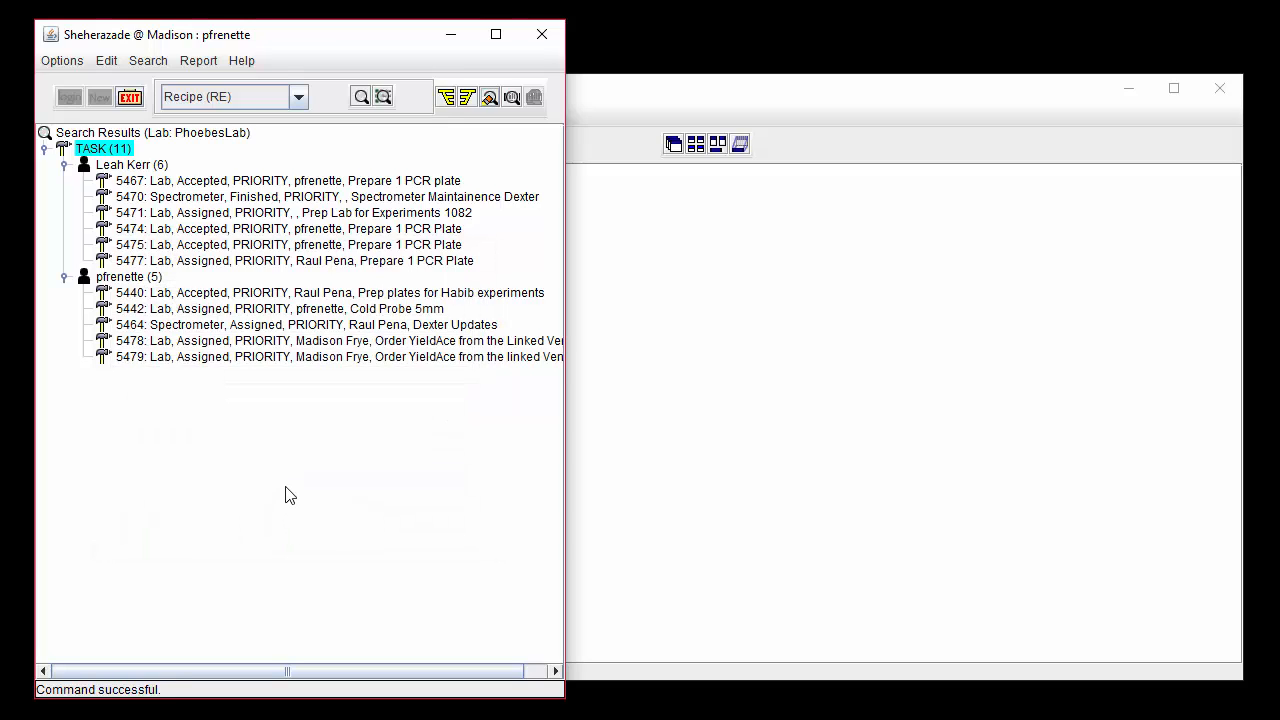
# View the Spectrometer Maintainence Dexter task, close it, and clear the search results.
pyautogui.click(294, 199)
pyautogui.doubleClick(294, 199)
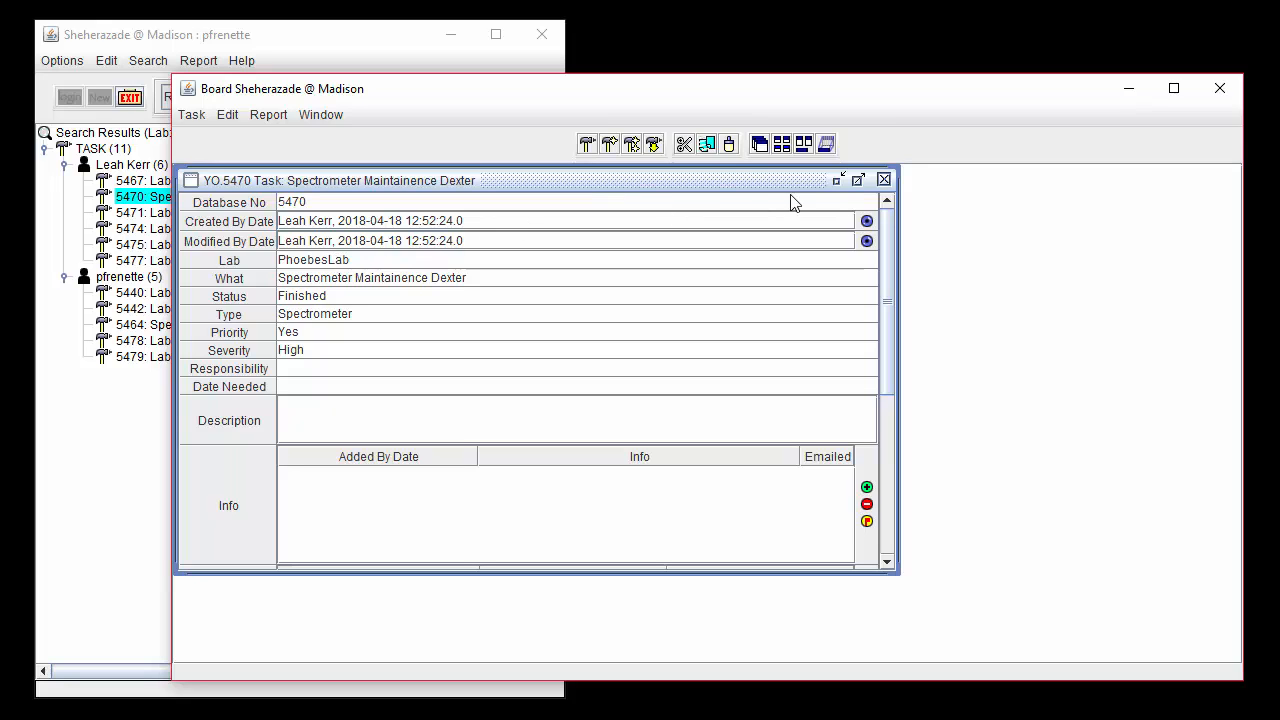
pyautogui.click(884, 180)
pyautogui.click(112, 440)
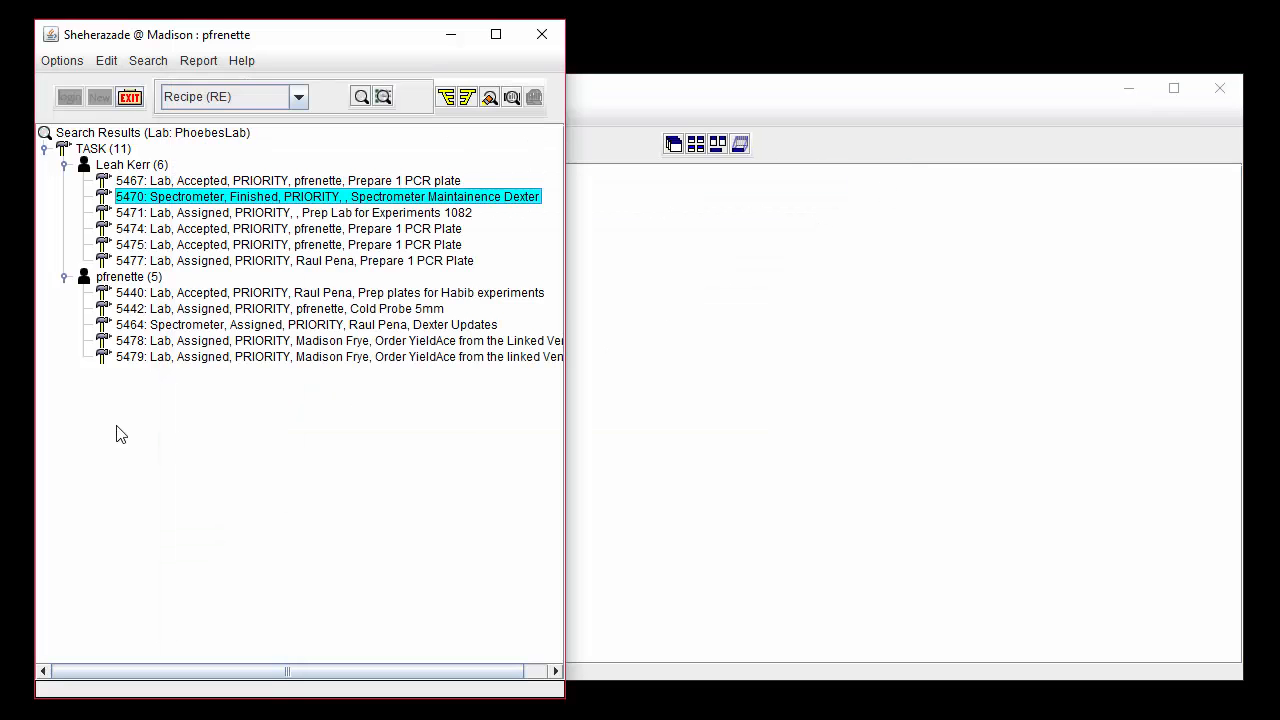
pyautogui.click(496, 99)
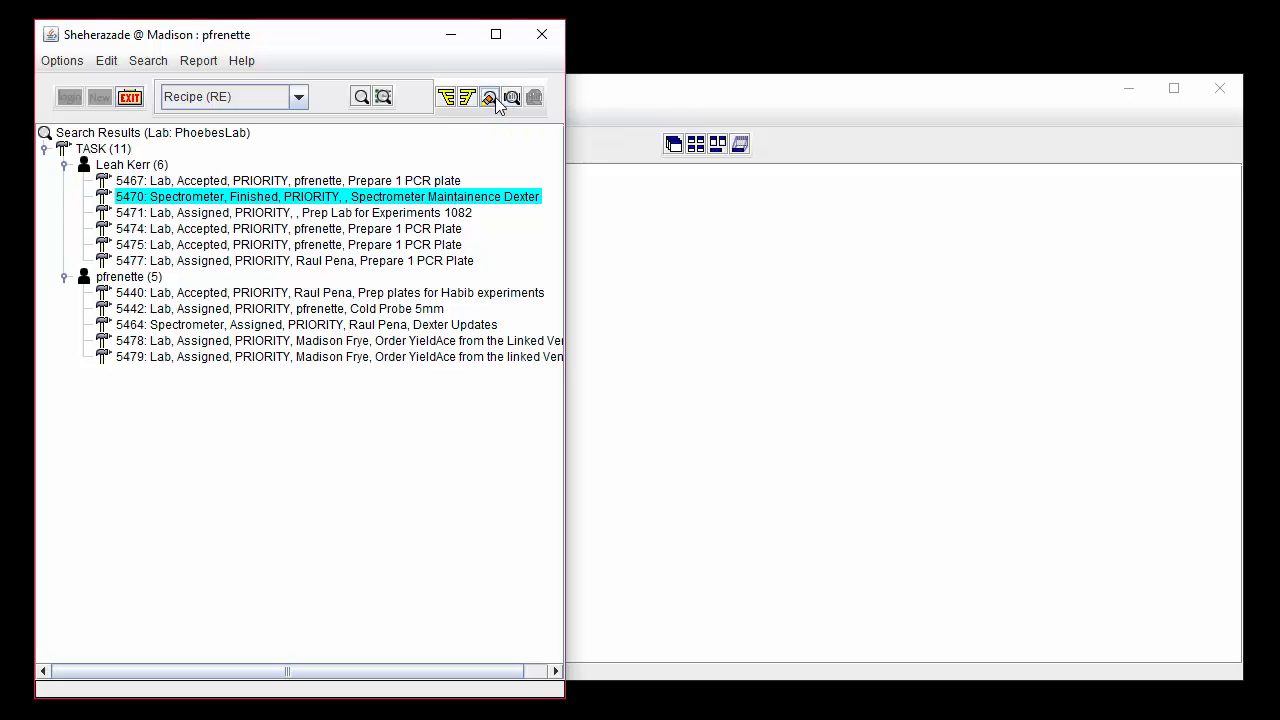
# Generate the Last Statuses report for tasks with How Many set to Last One, and close it after viewing.
pyautogui.click(209, 62)
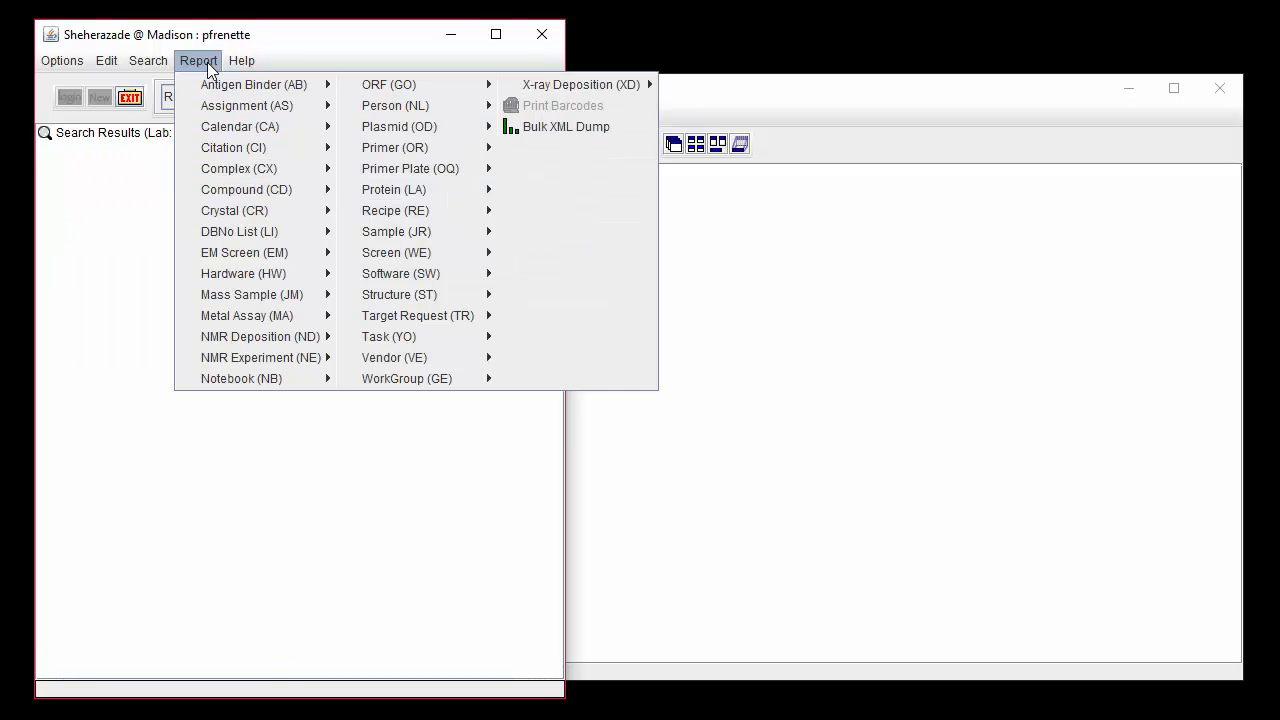
pyautogui.moveTo(413, 334)
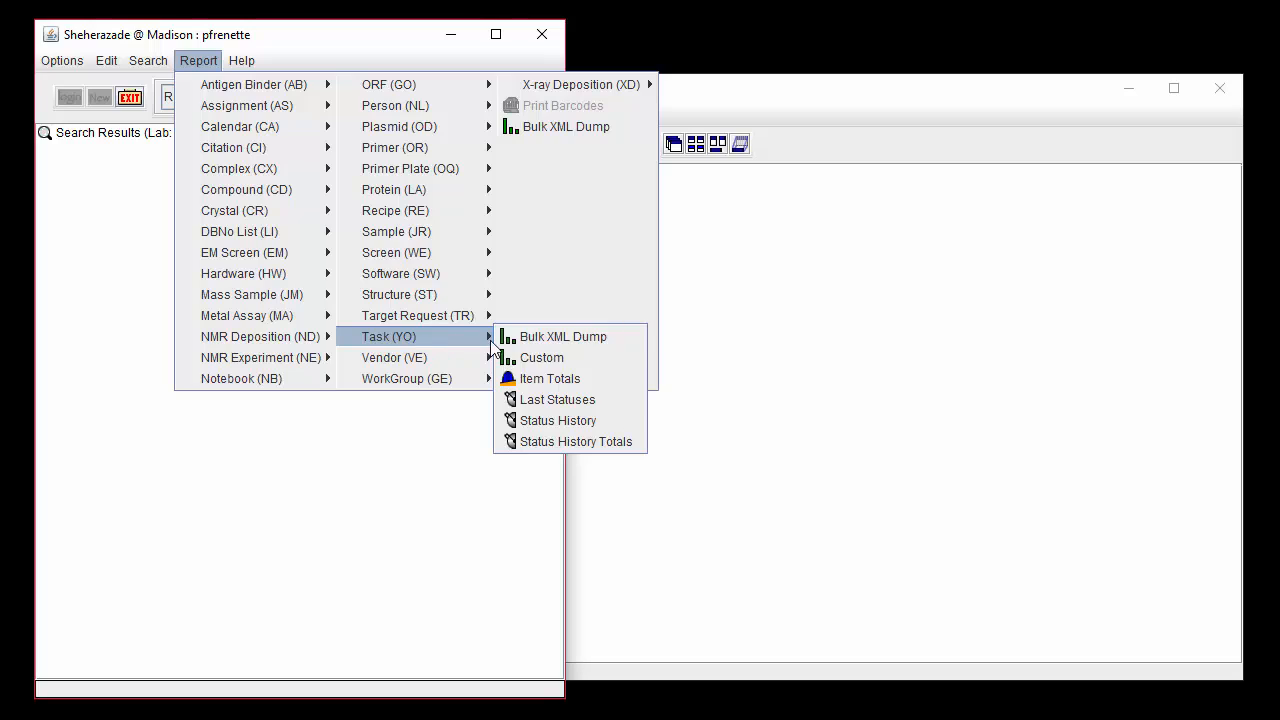
pyautogui.click(565, 400)
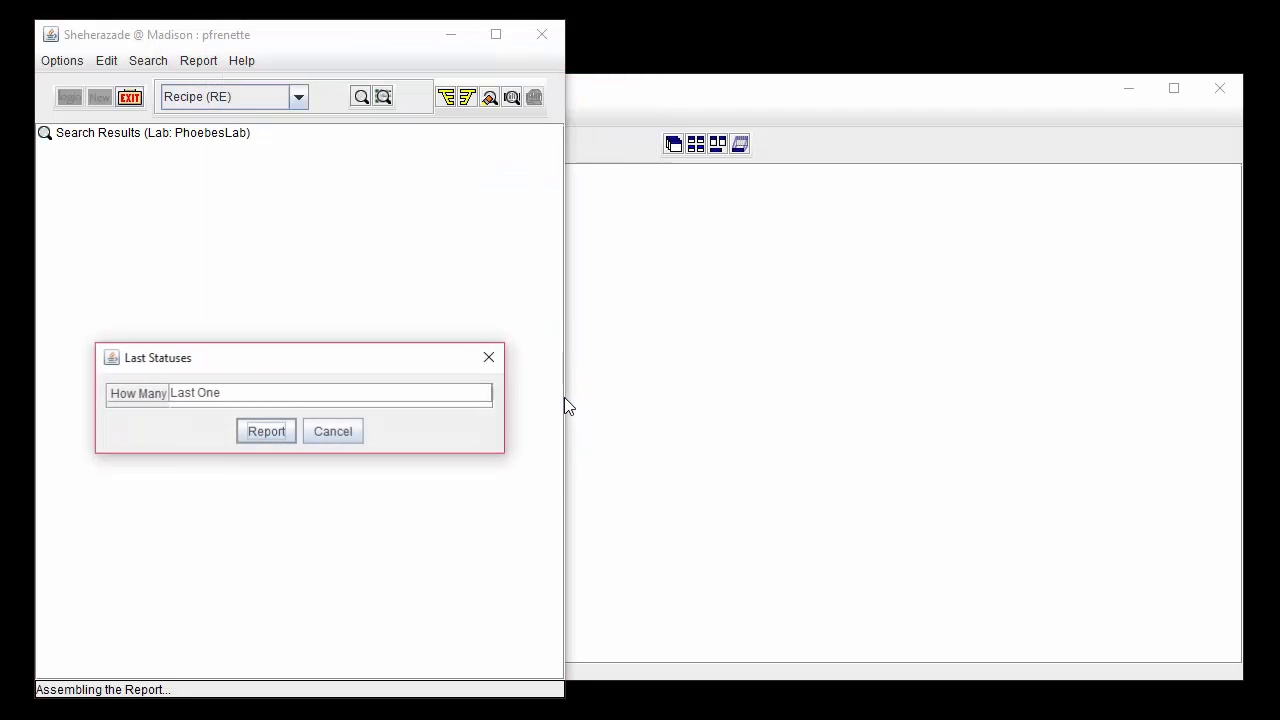
pyautogui.click(451, 400)
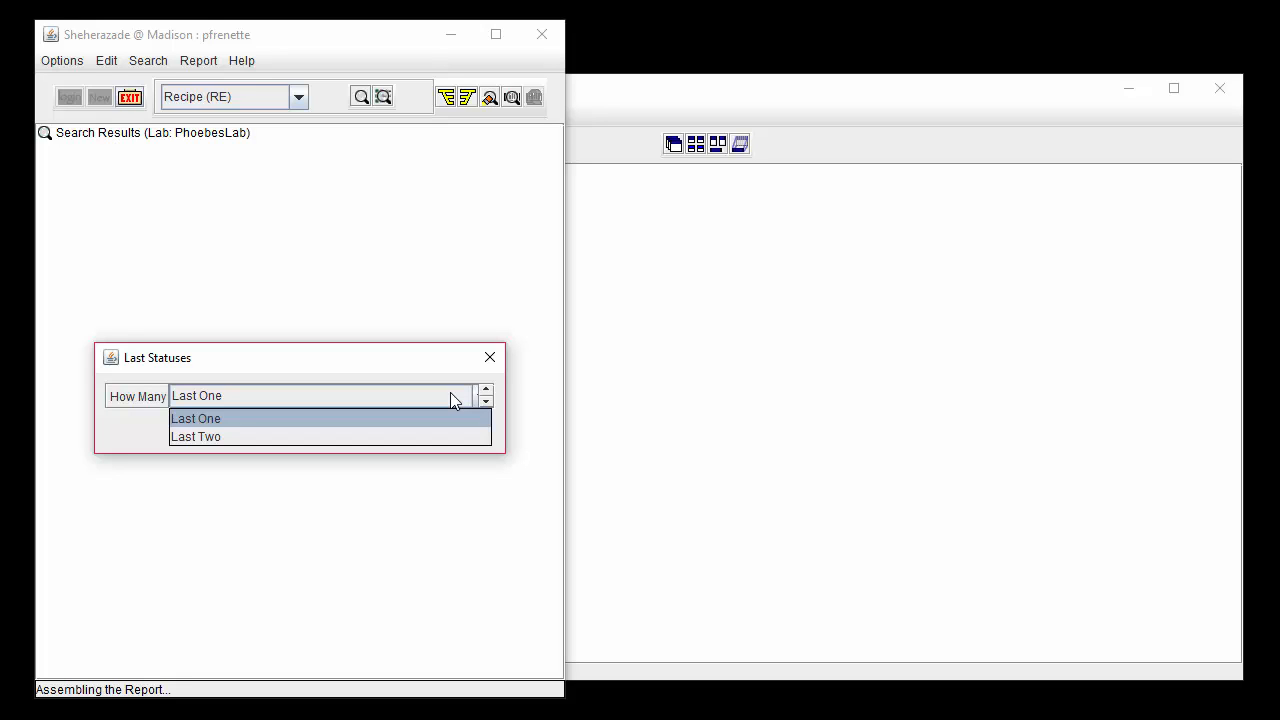
pyautogui.click(434, 418)
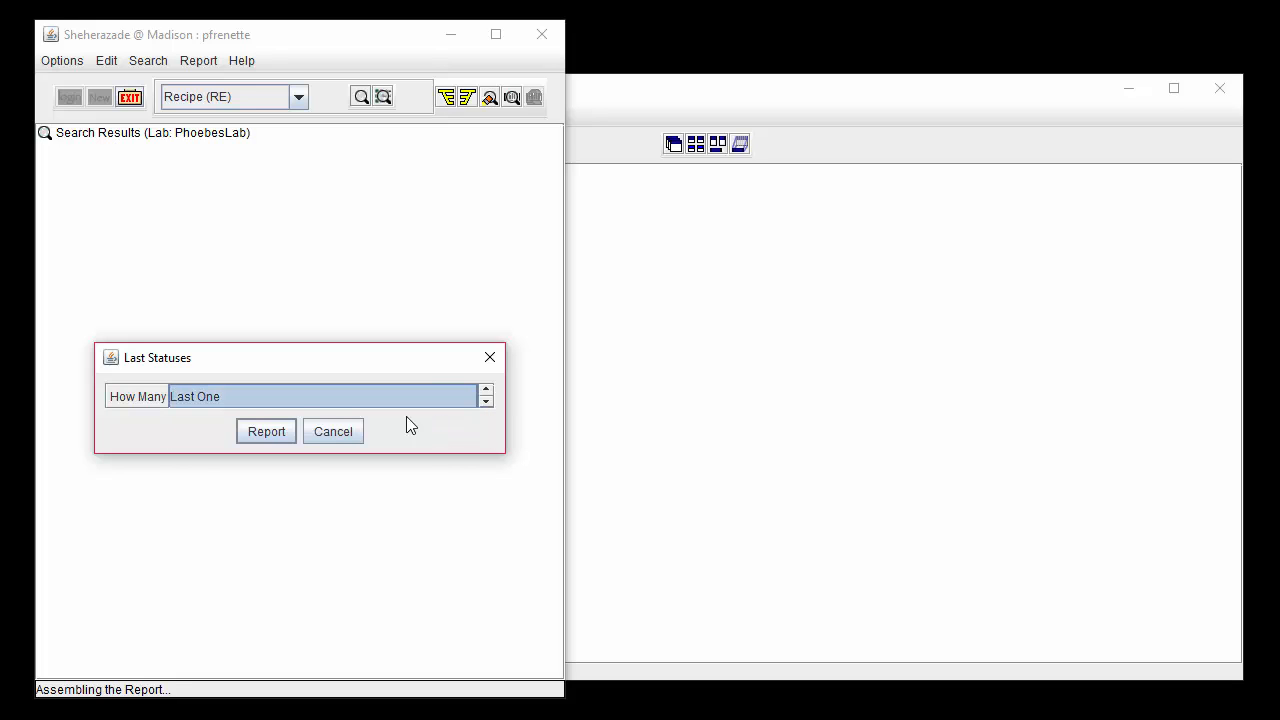
pyautogui.click(266, 431)
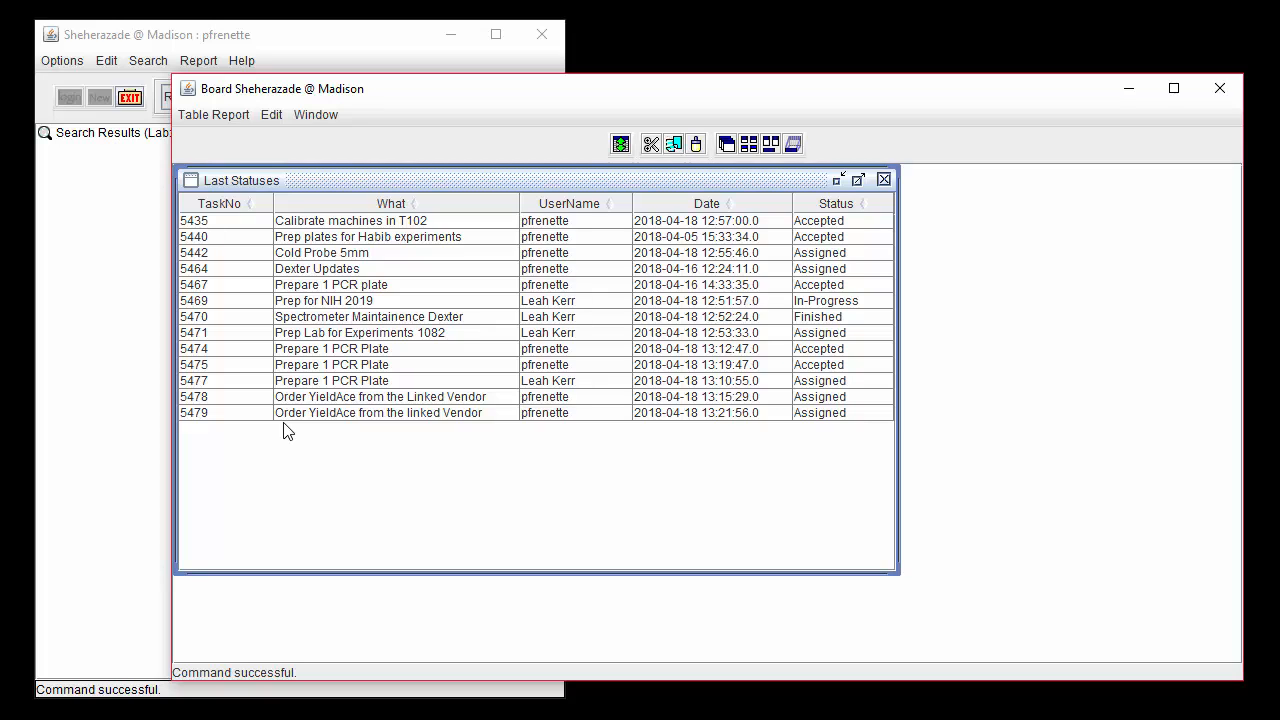
pyautogui.click(884, 179)
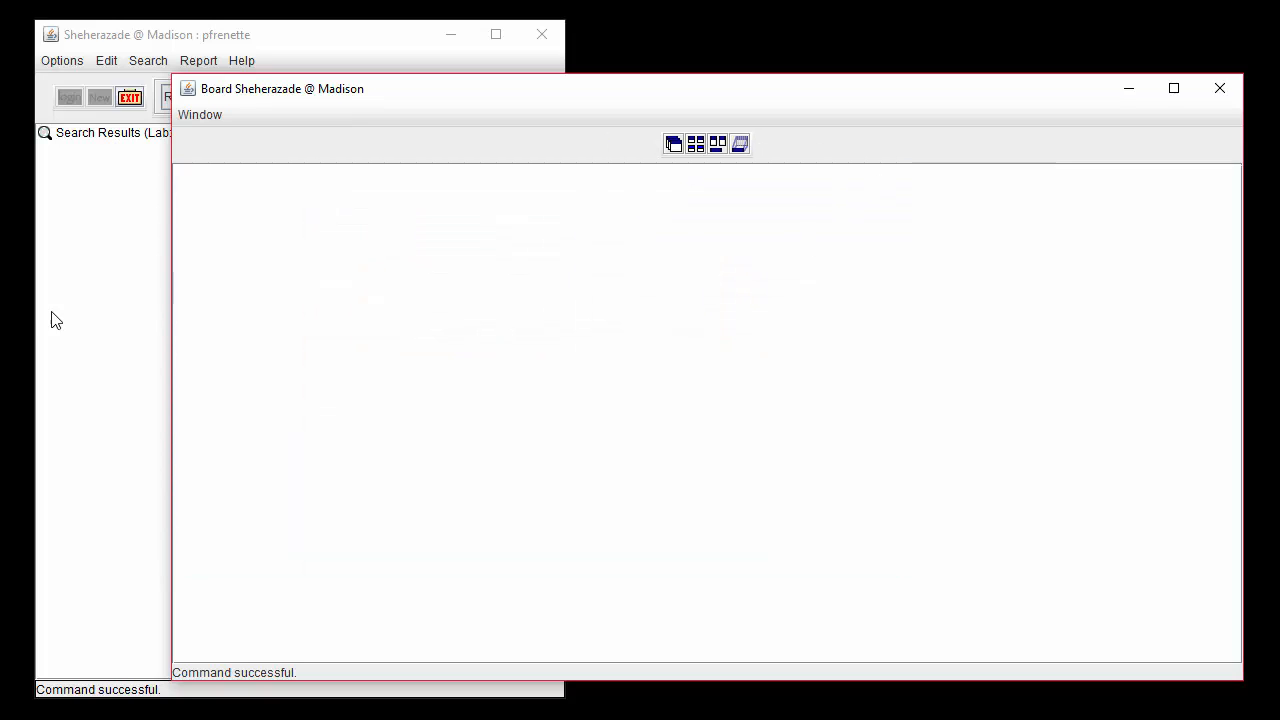
# Generate the task Status History report with start date 2018-04-01 and end date 2018-04-19.
pyautogui.click(86, 323)
pyautogui.click(203, 61)
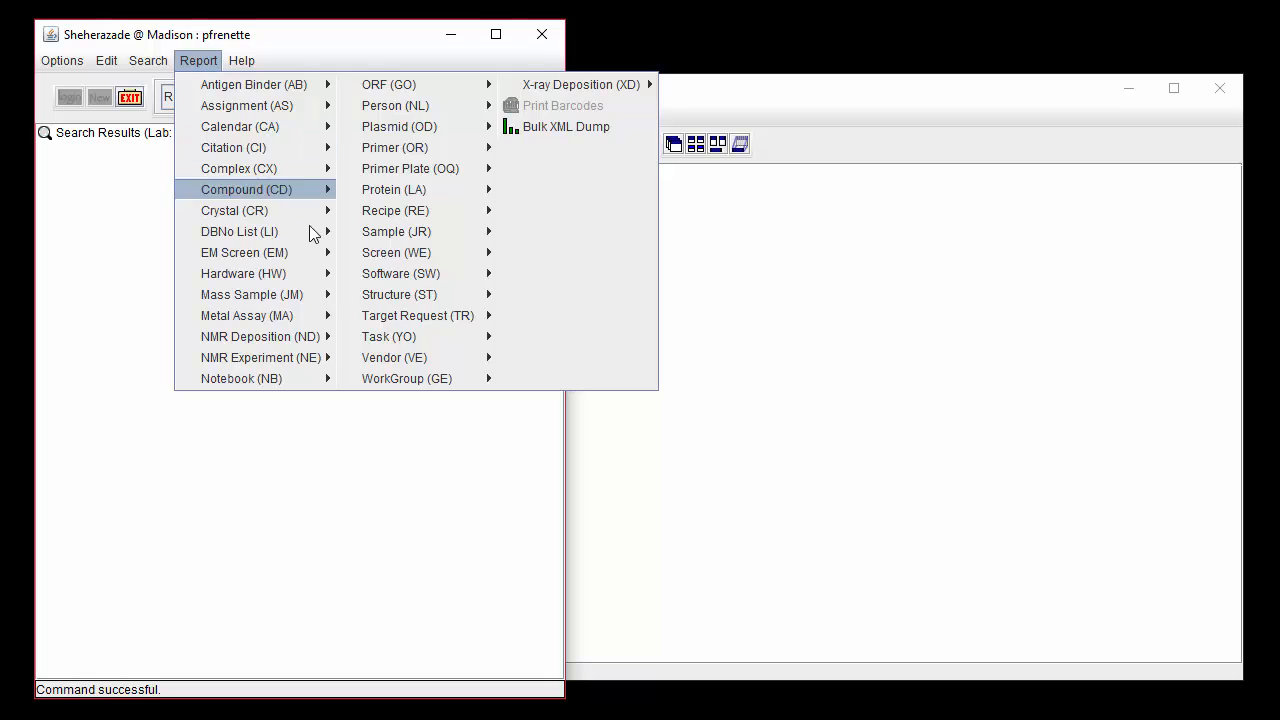
pyautogui.moveTo(423, 331)
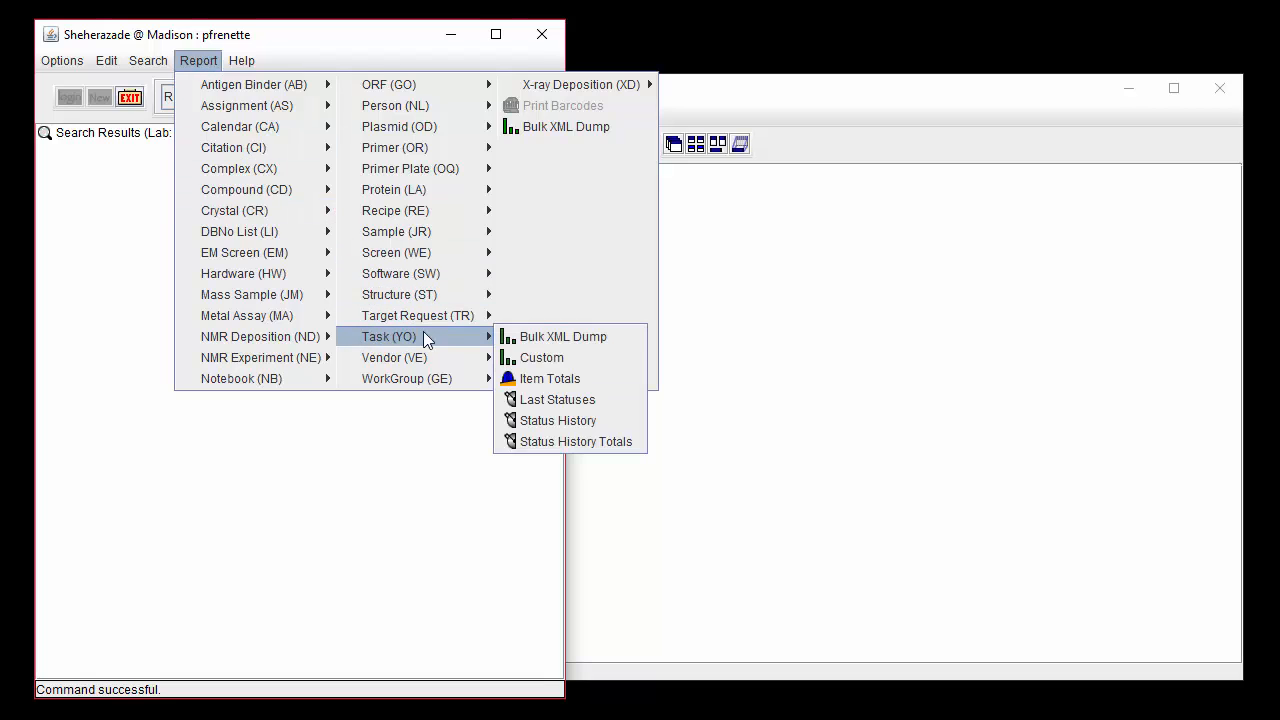
pyautogui.click(545, 427)
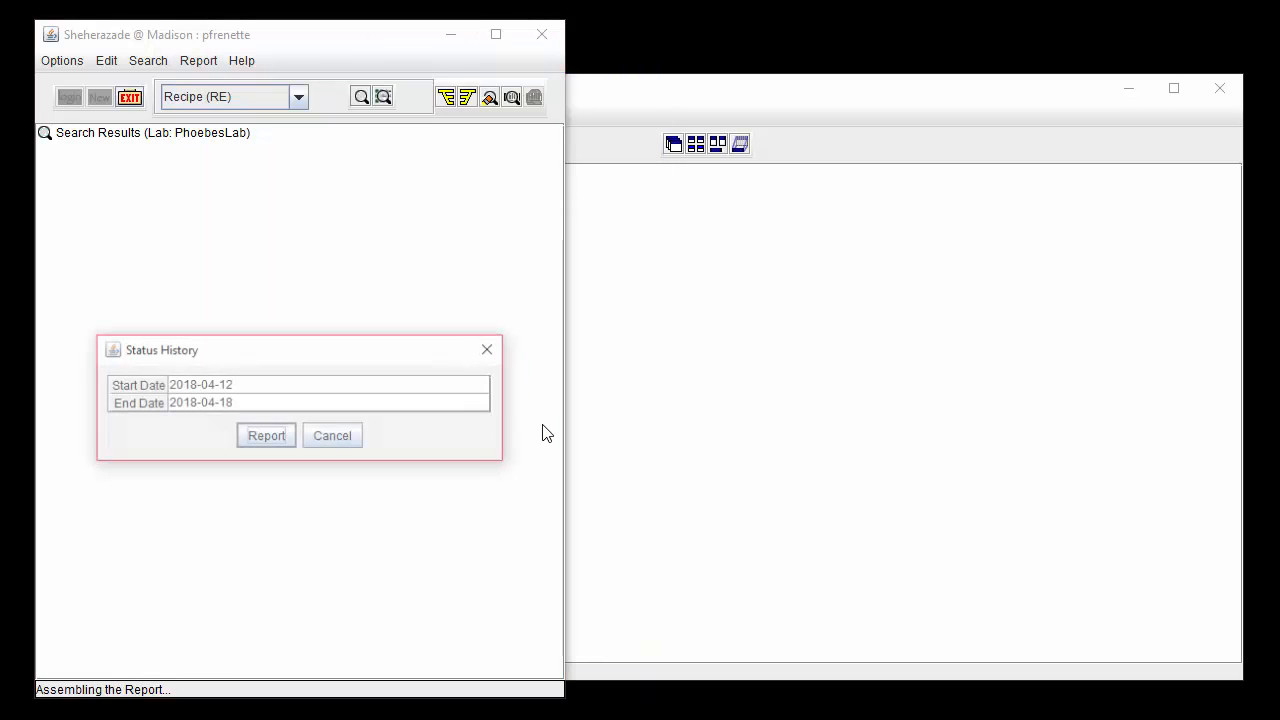
pyautogui.doubleClick(411, 387)
pyautogui.write('01')
pyautogui.click(409, 405)
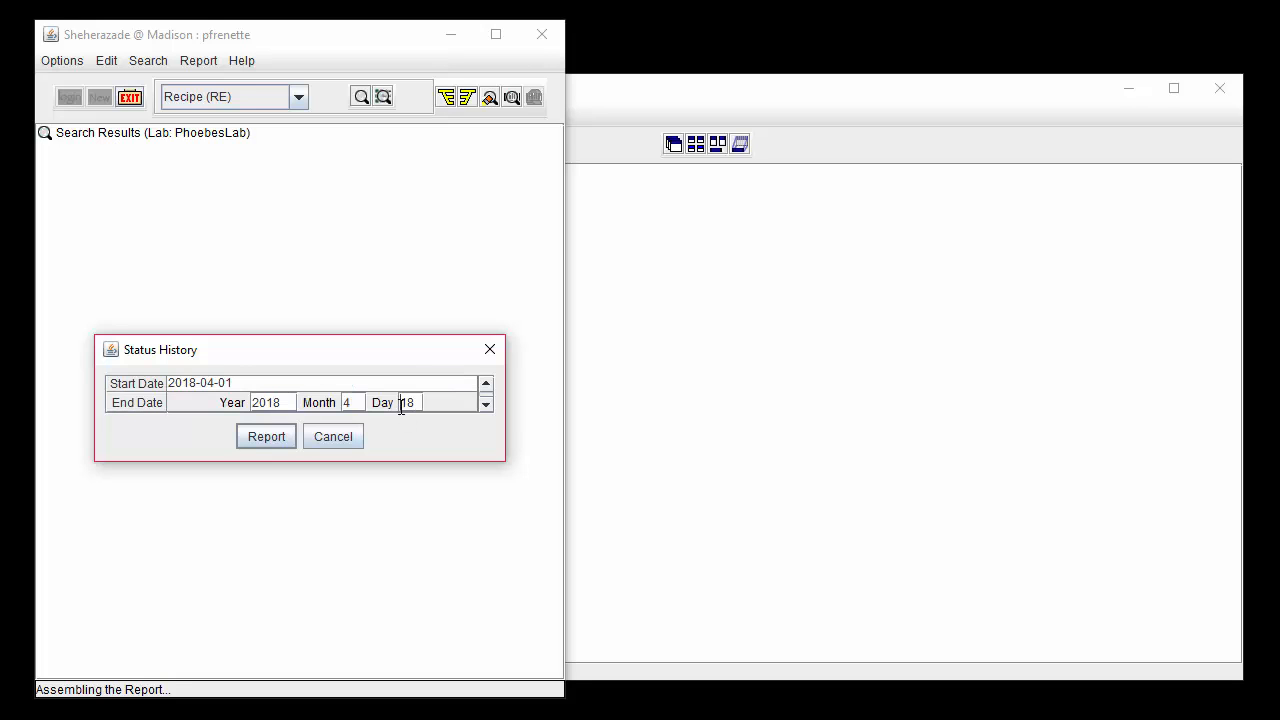
pyautogui.doubleClick(416, 403)
pyautogui.write('19')
pyautogui.click(292, 436)
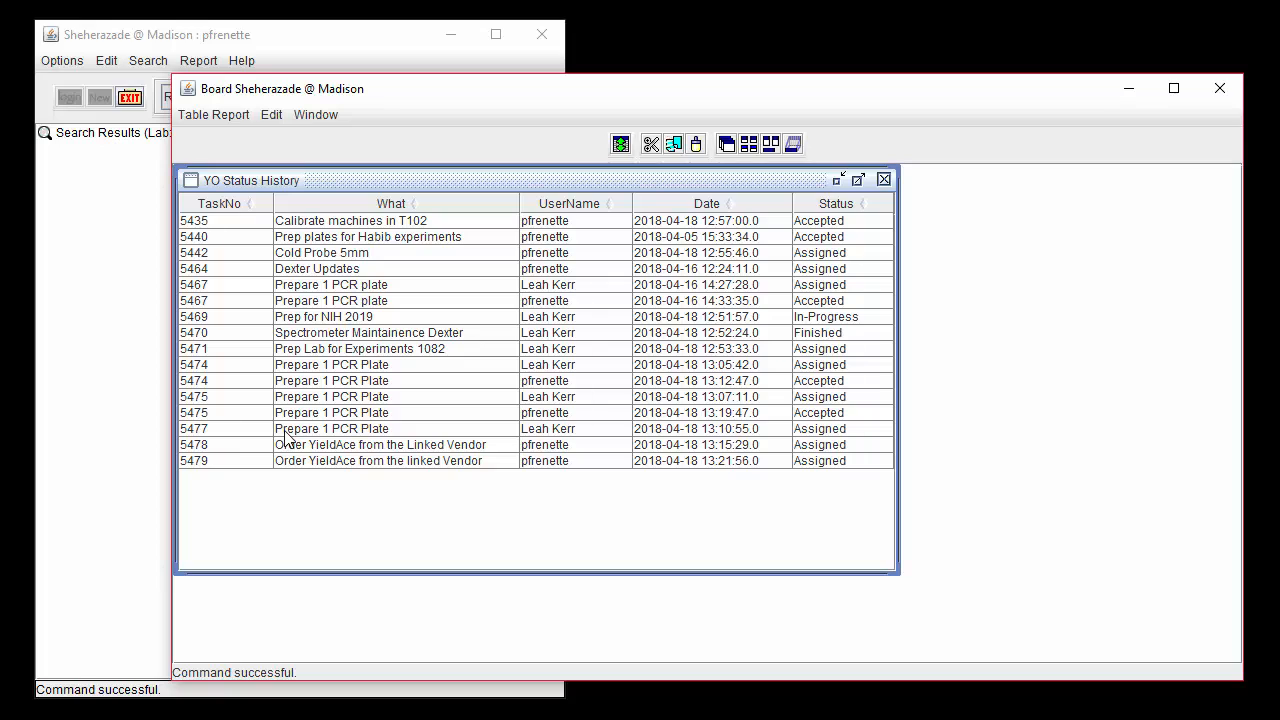